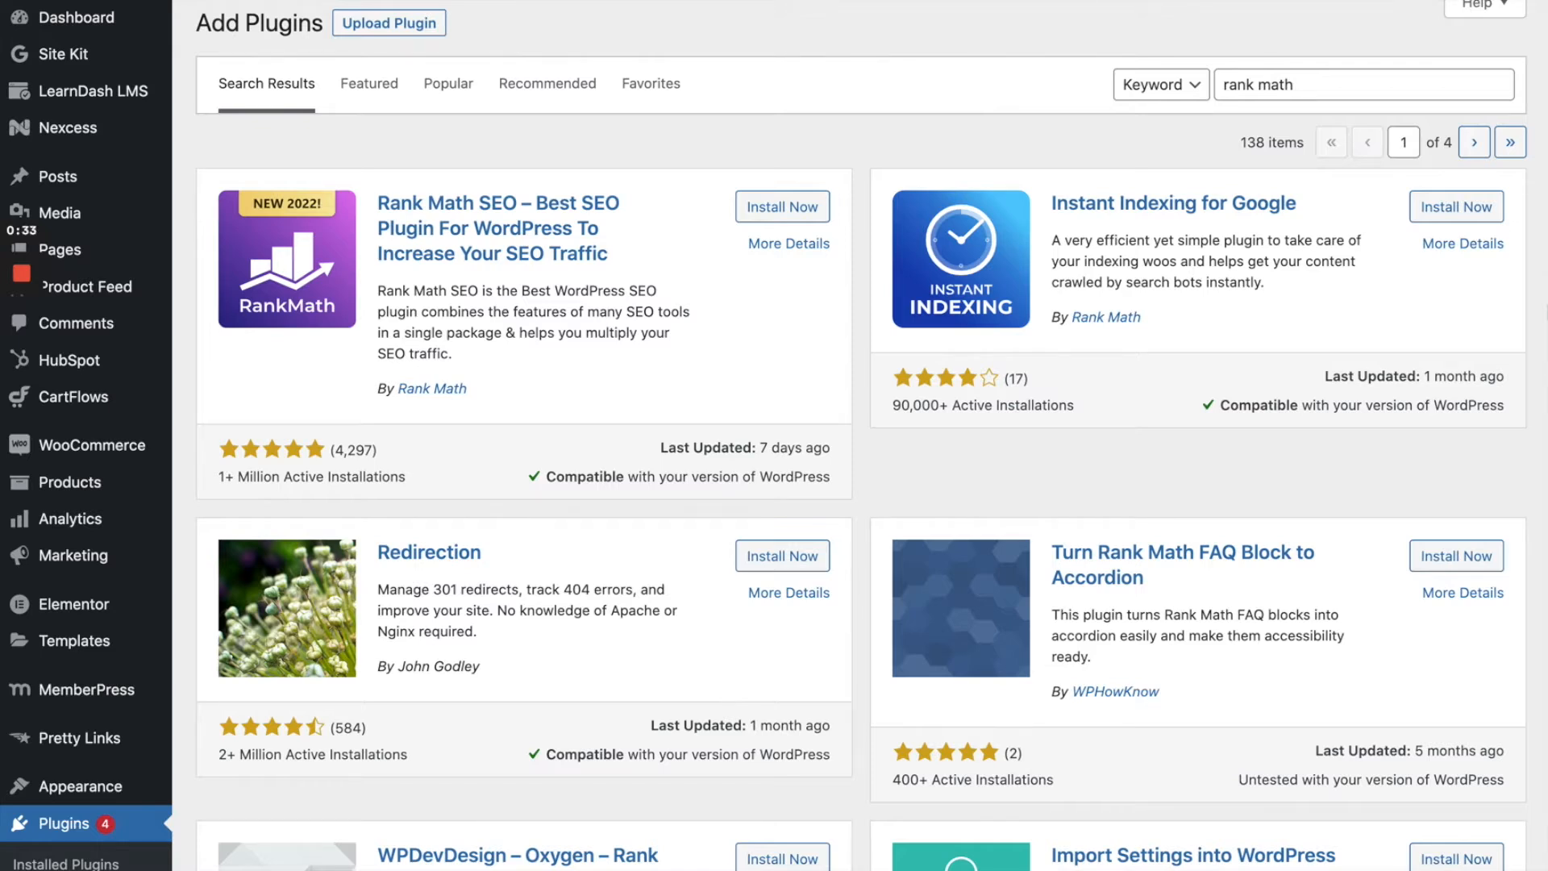
Install the Rank Math SEO plugin from the search results and activate it
click(1308, 81)
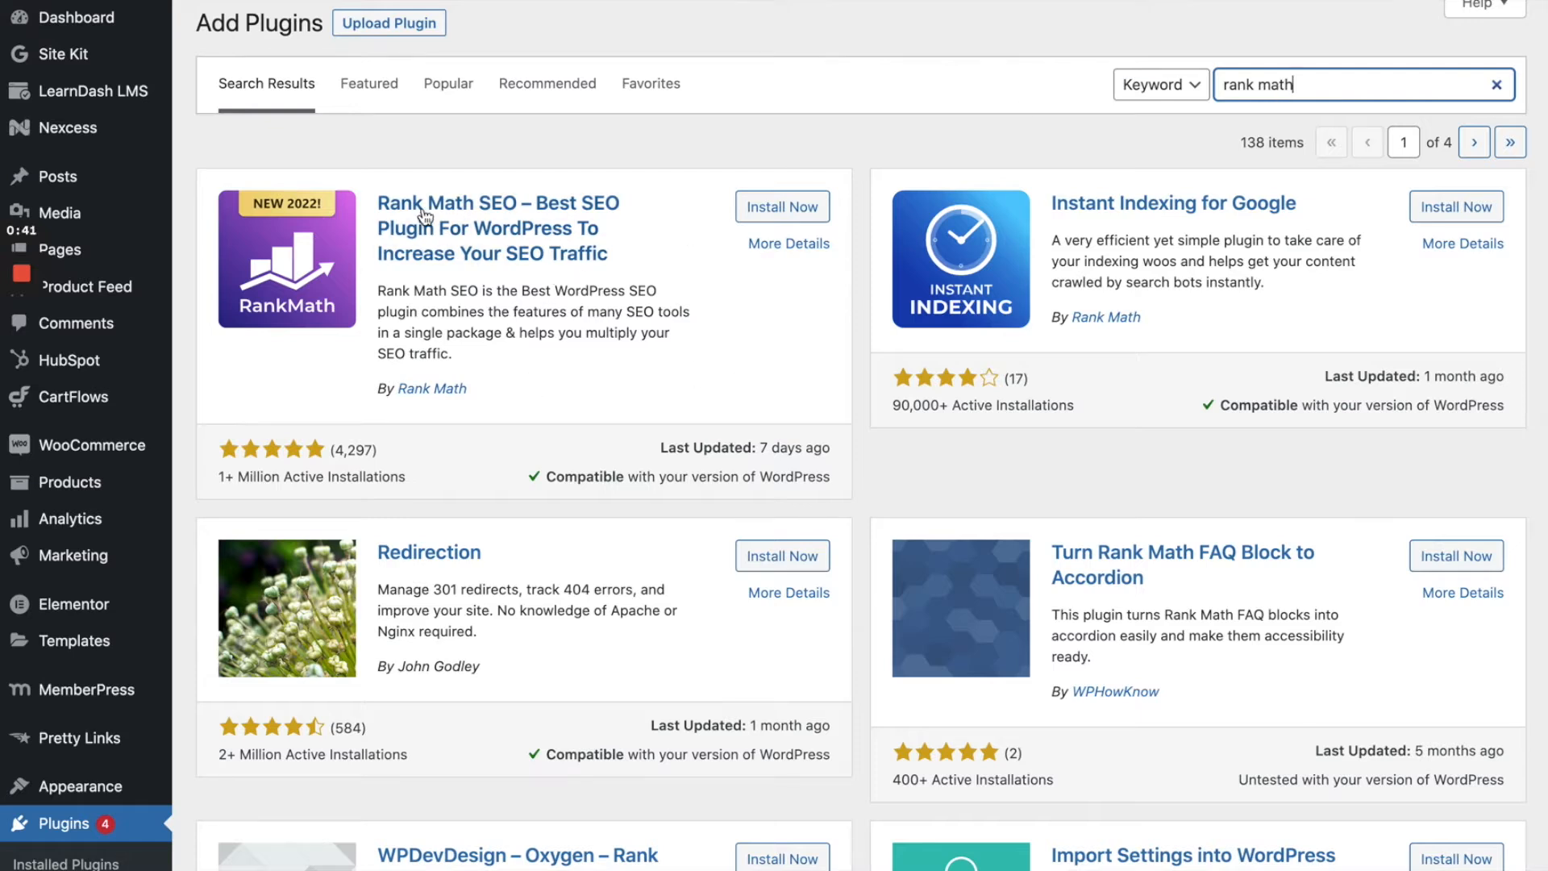
click(779, 211)
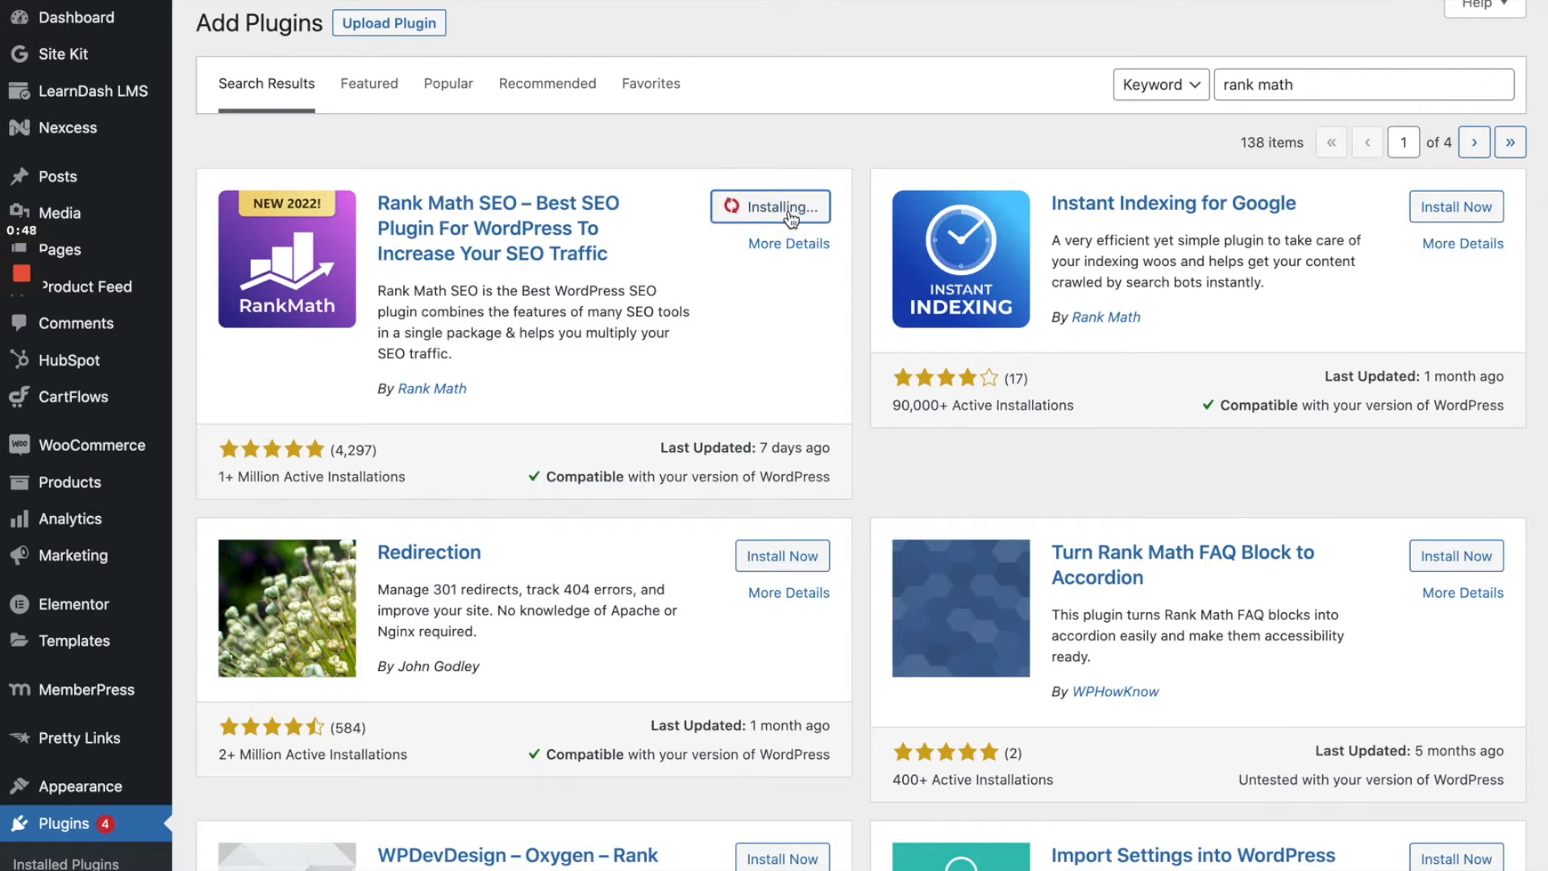
click(789, 210)
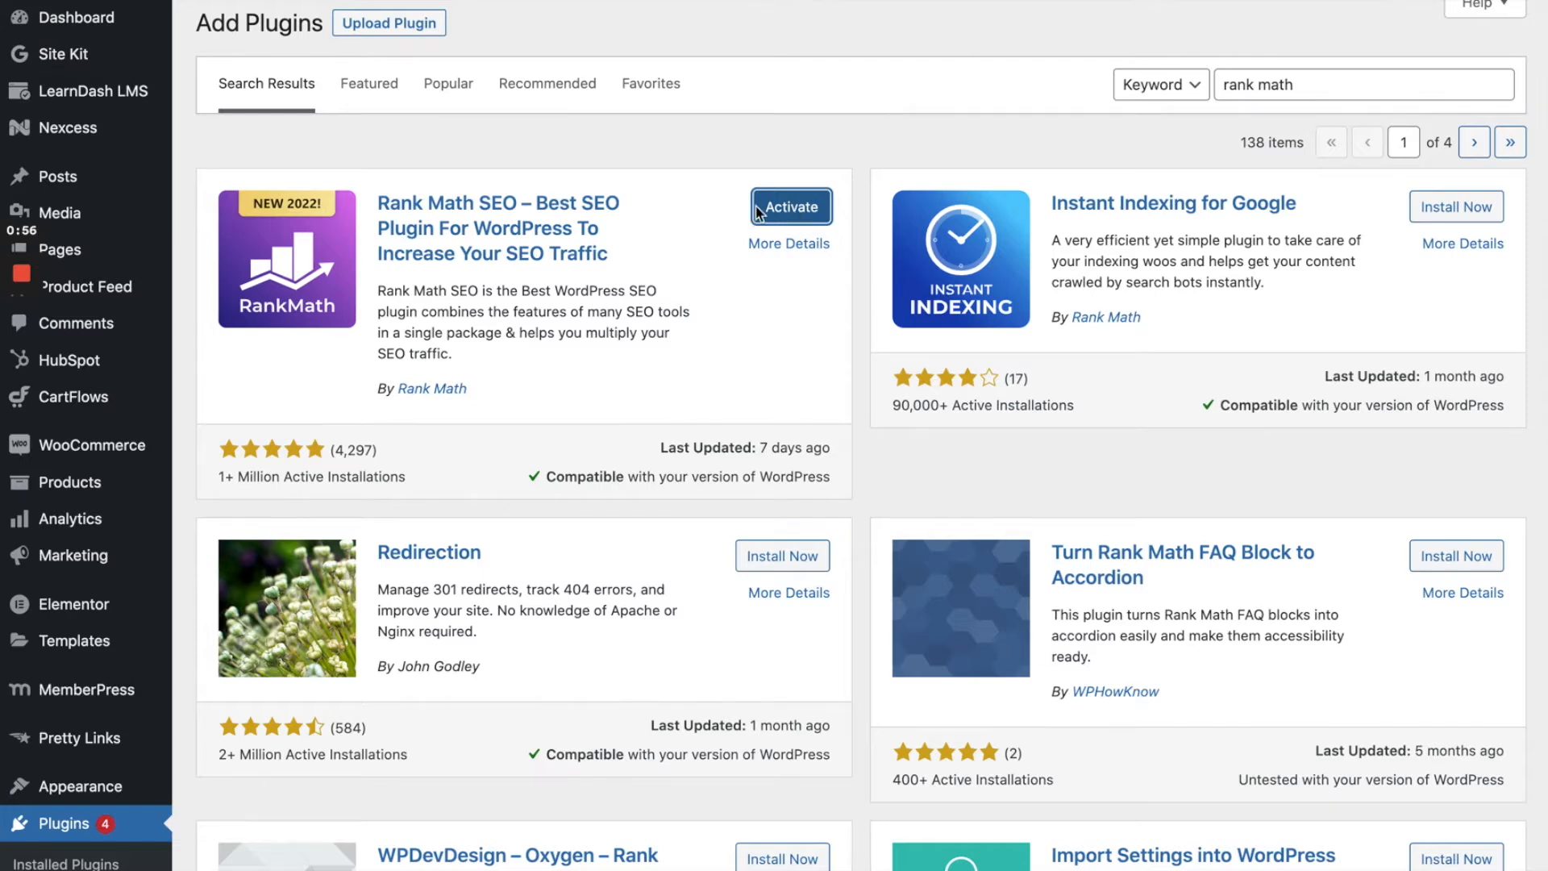
click(791, 206)
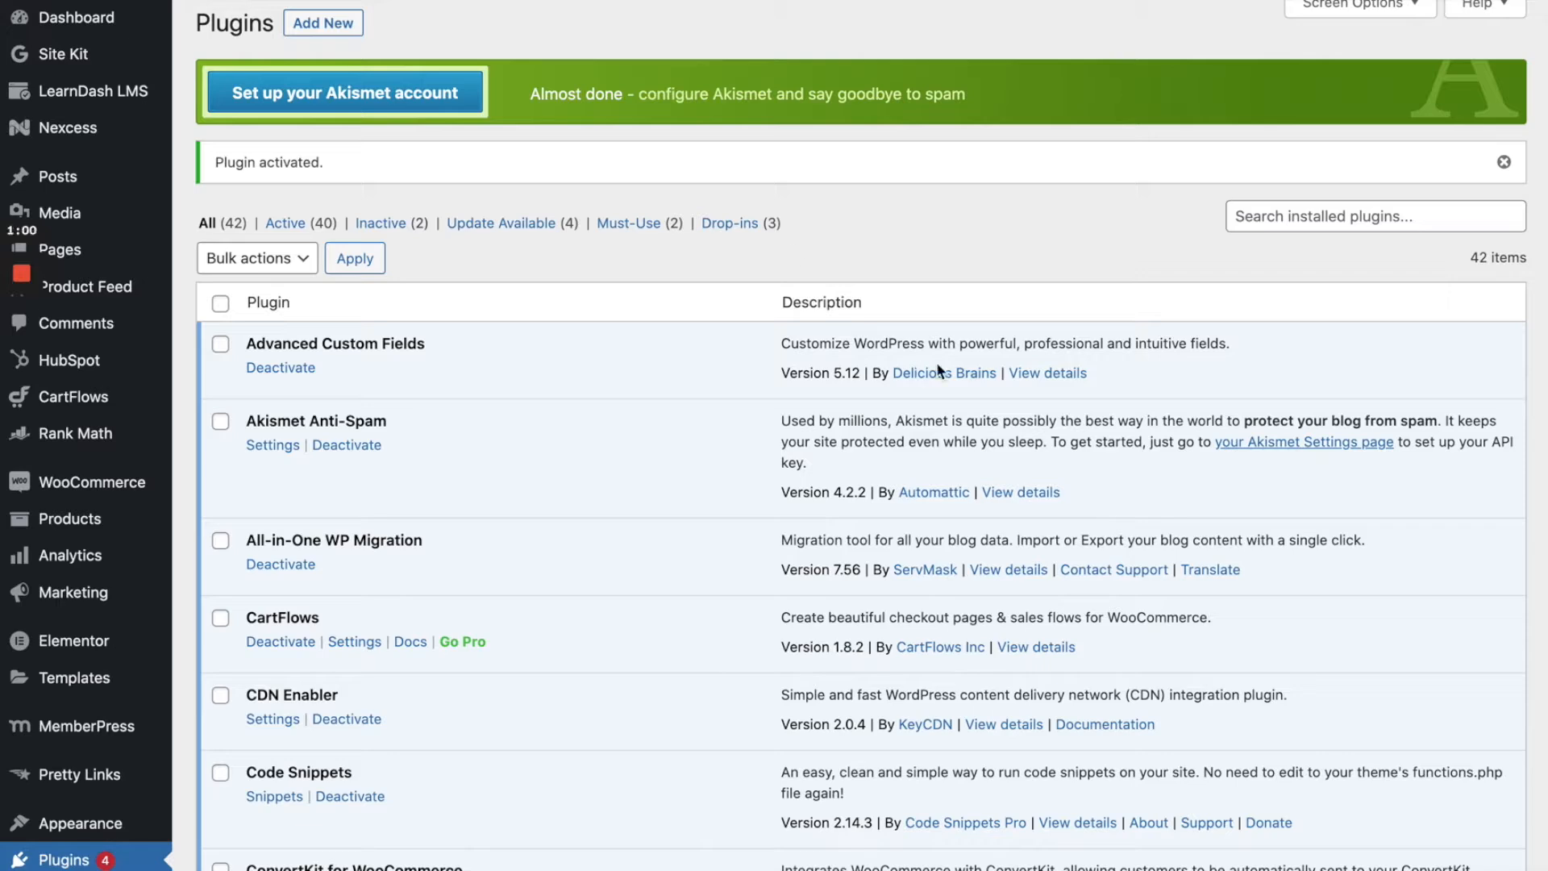
Choose the Advanced mode in the Rank Math setup wizard and start the wizard
click(13, 356)
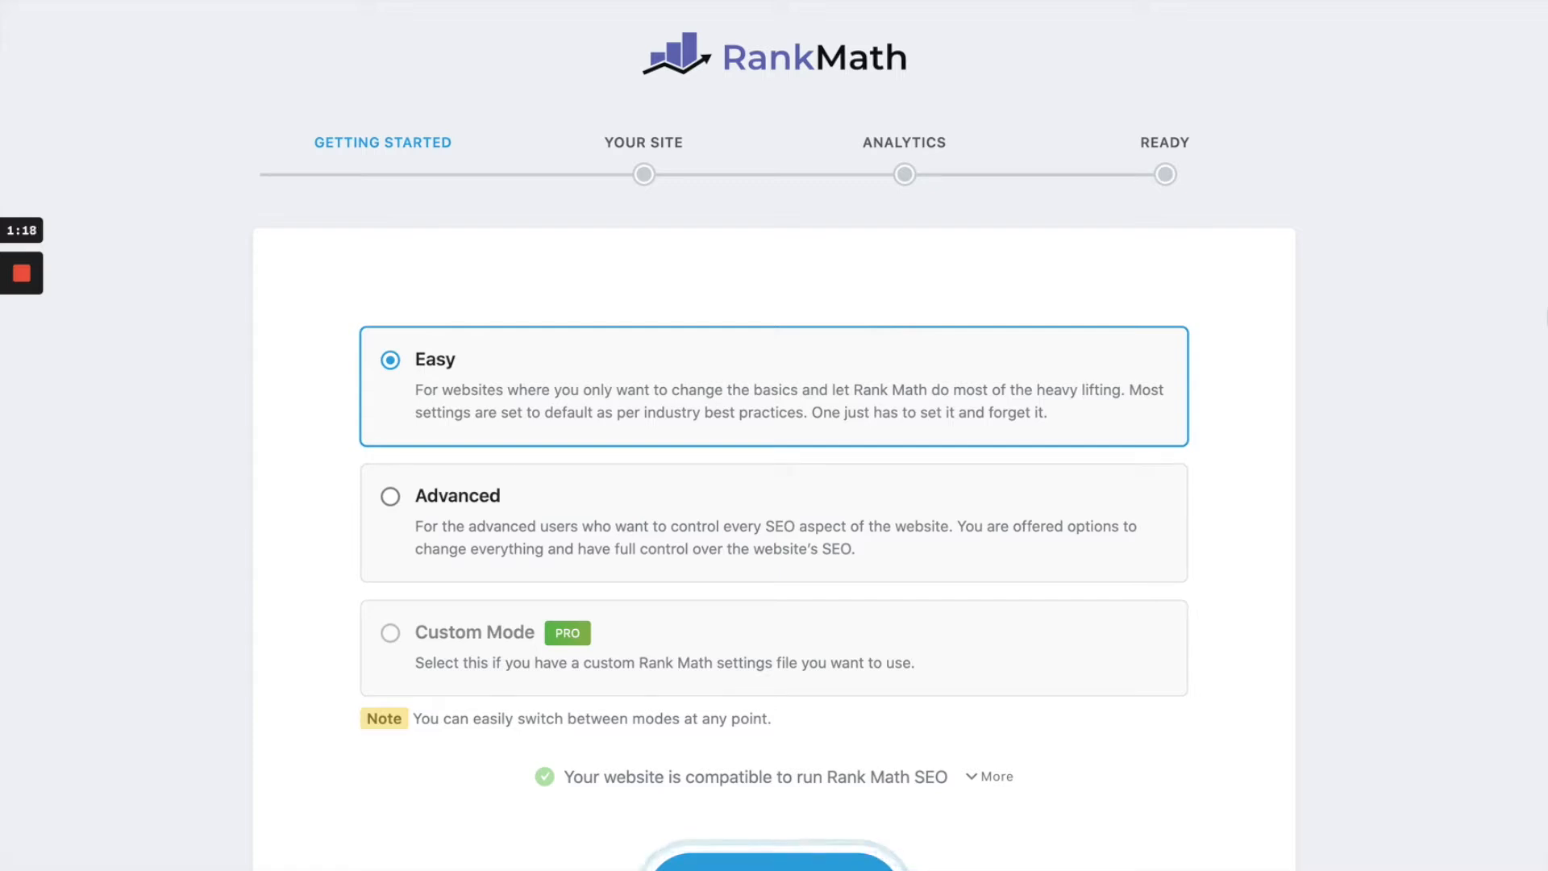
click(426, 505)
click(426, 505)
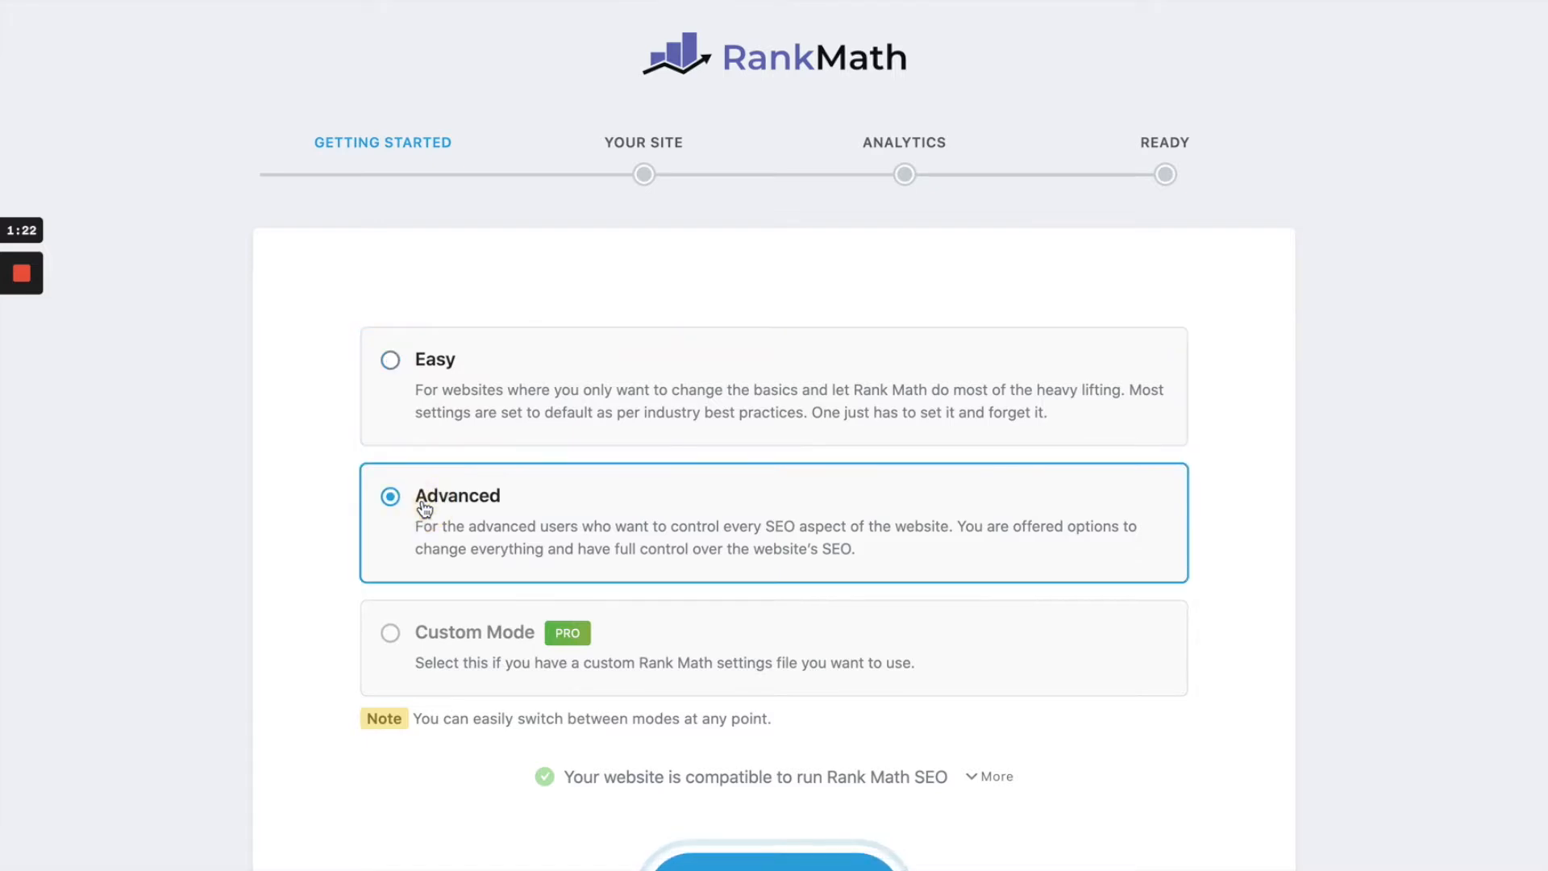
scroll(650, 638, down, 3)
click(790, 809)
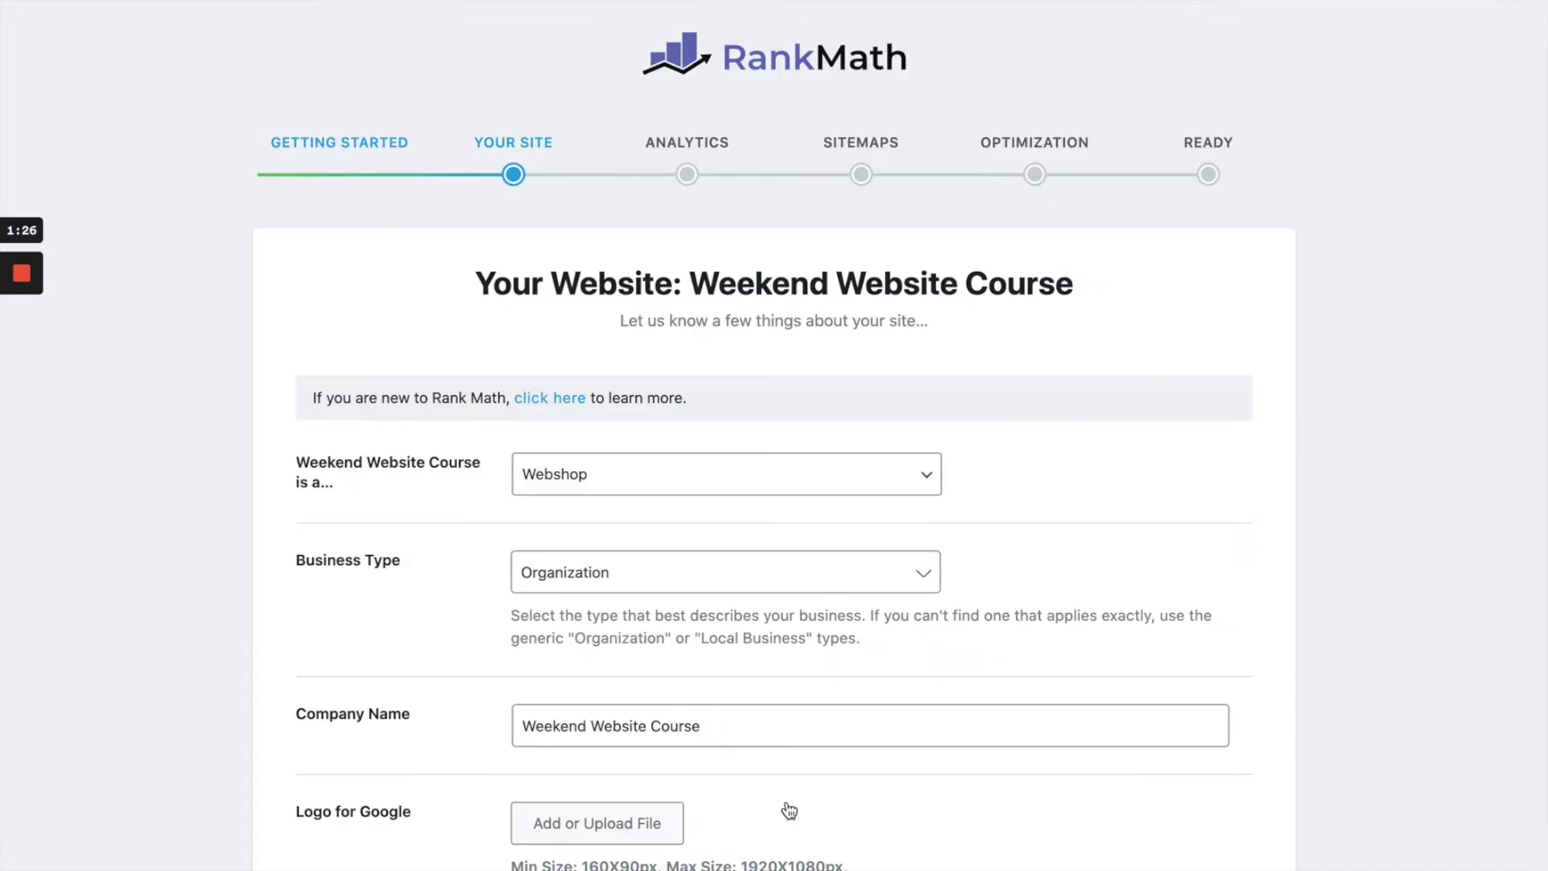
Examine the available website types and the list of business types, leaving the current selections in place
click(693, 707)
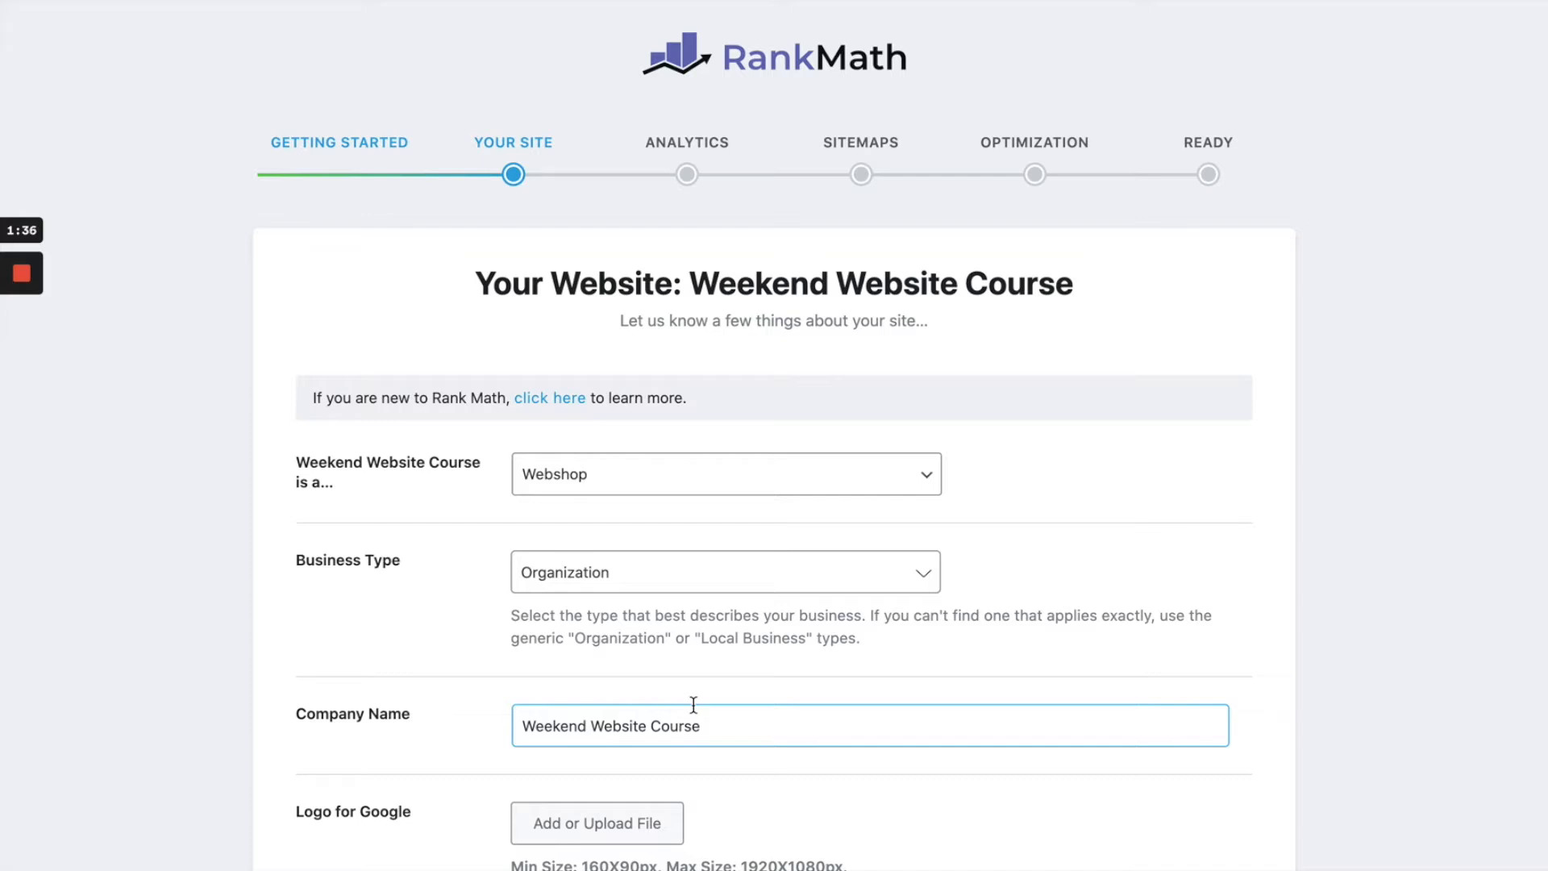
click(680, 485)
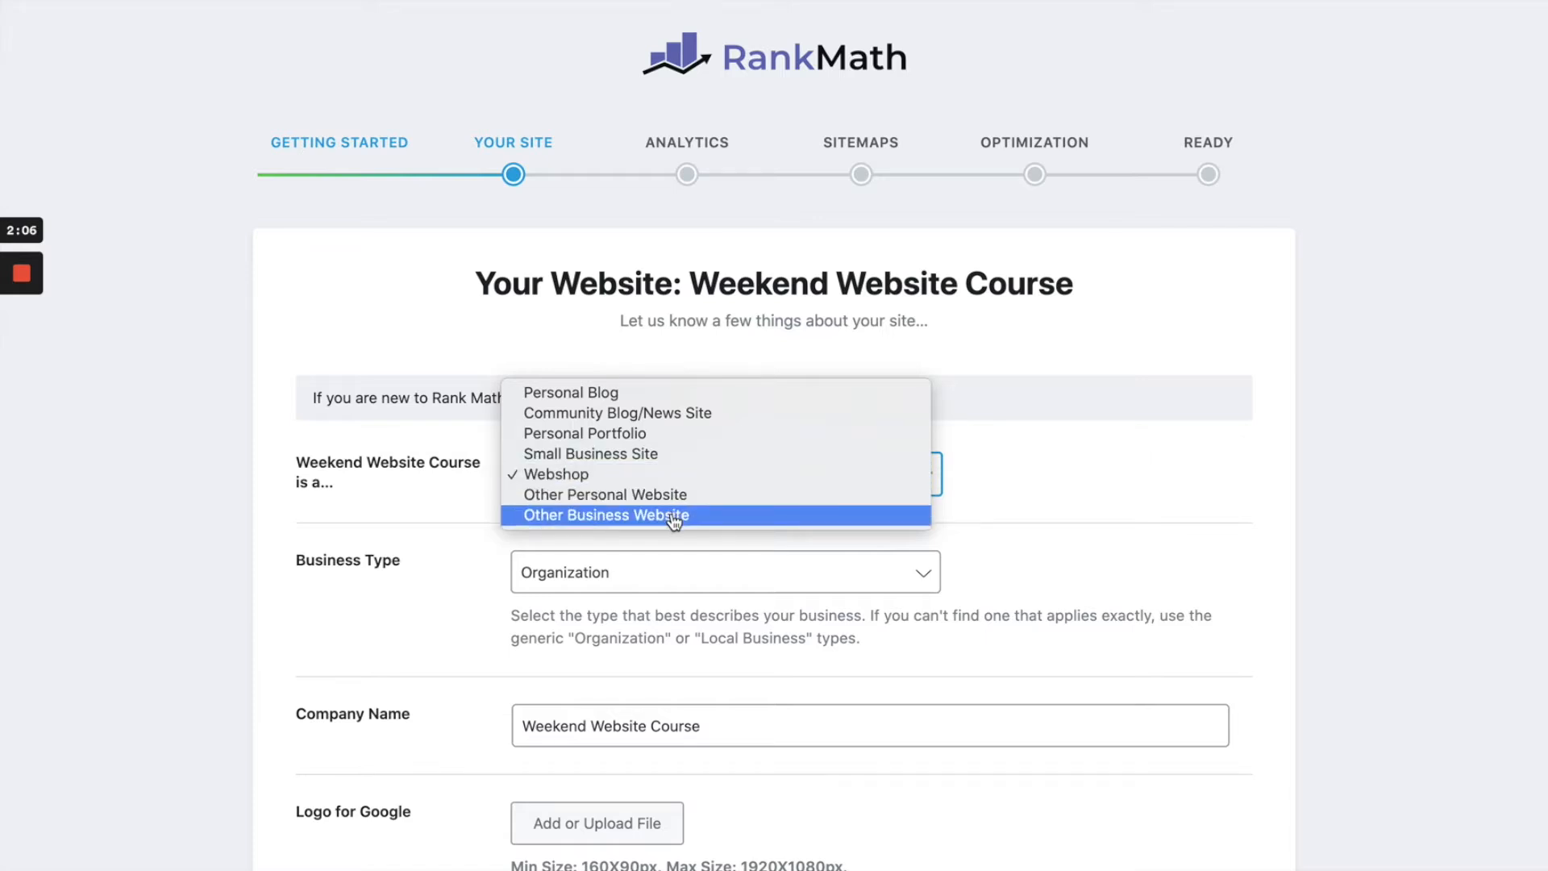
click(1300, 567)
click(758, 576)
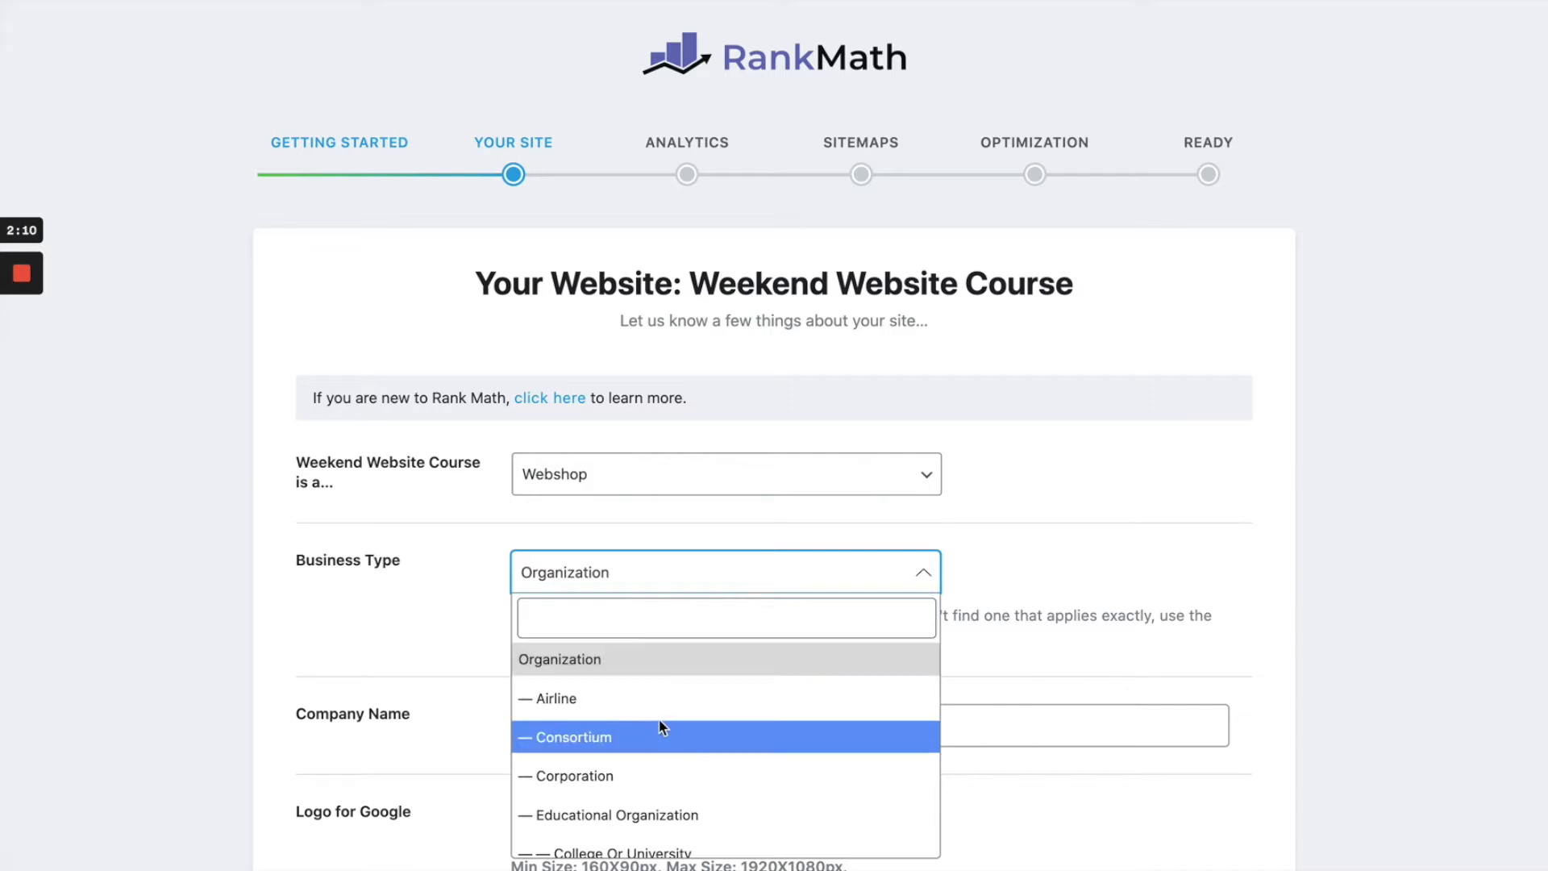
scroll(660, 722, down, 3)
scroll(661, 726, down, 3)
scroll(662, 727, down, 3)
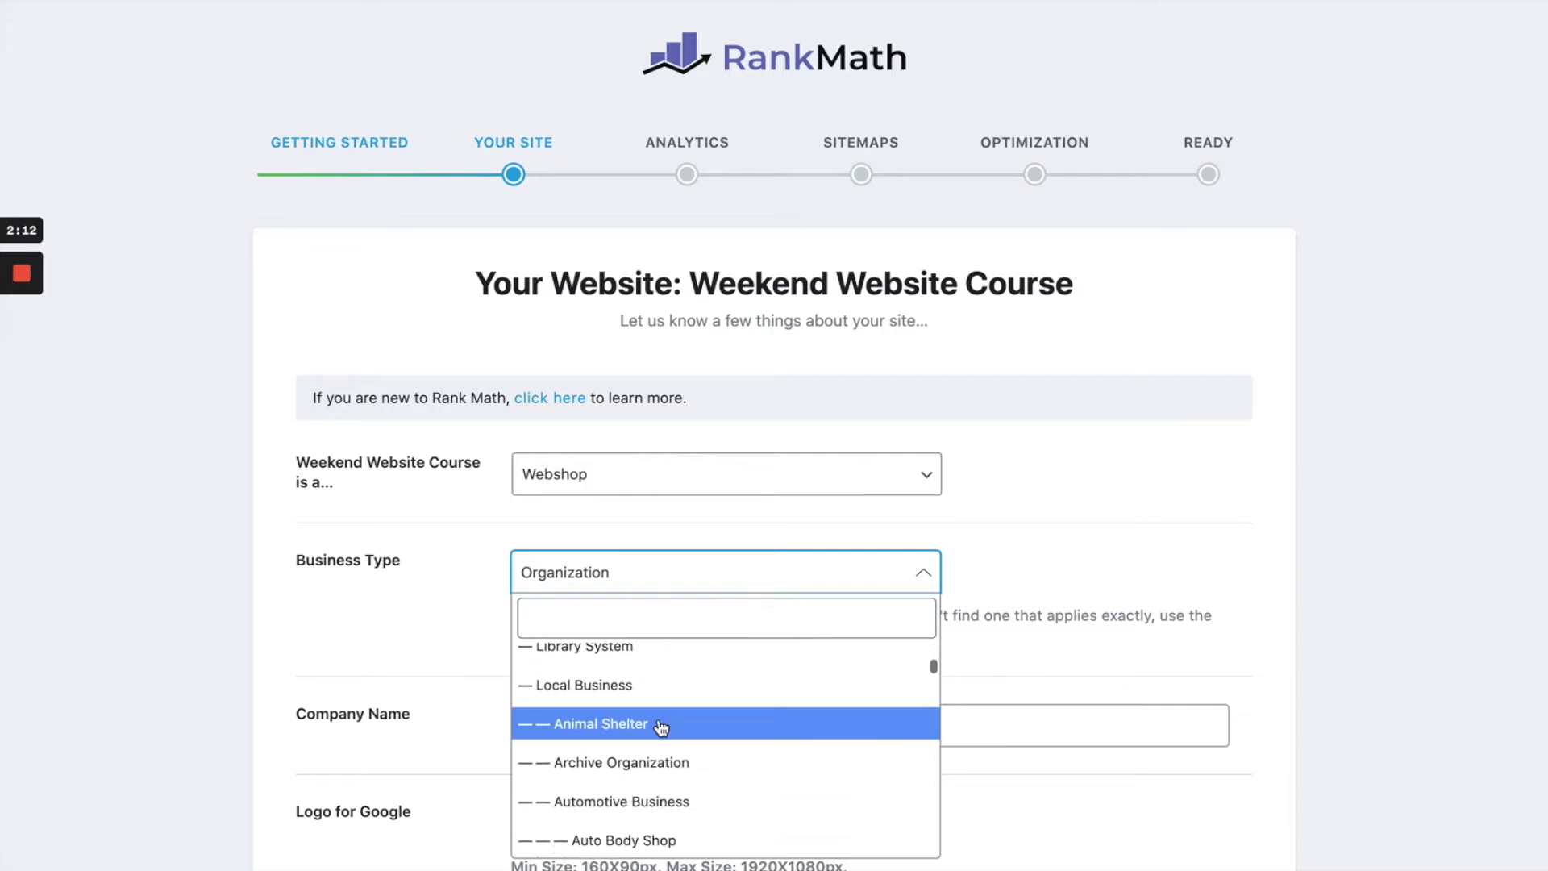
scroll(661, 727, down, 3)
scroll(662, 727, up, 1)
scroll(661, 728, down, 10)
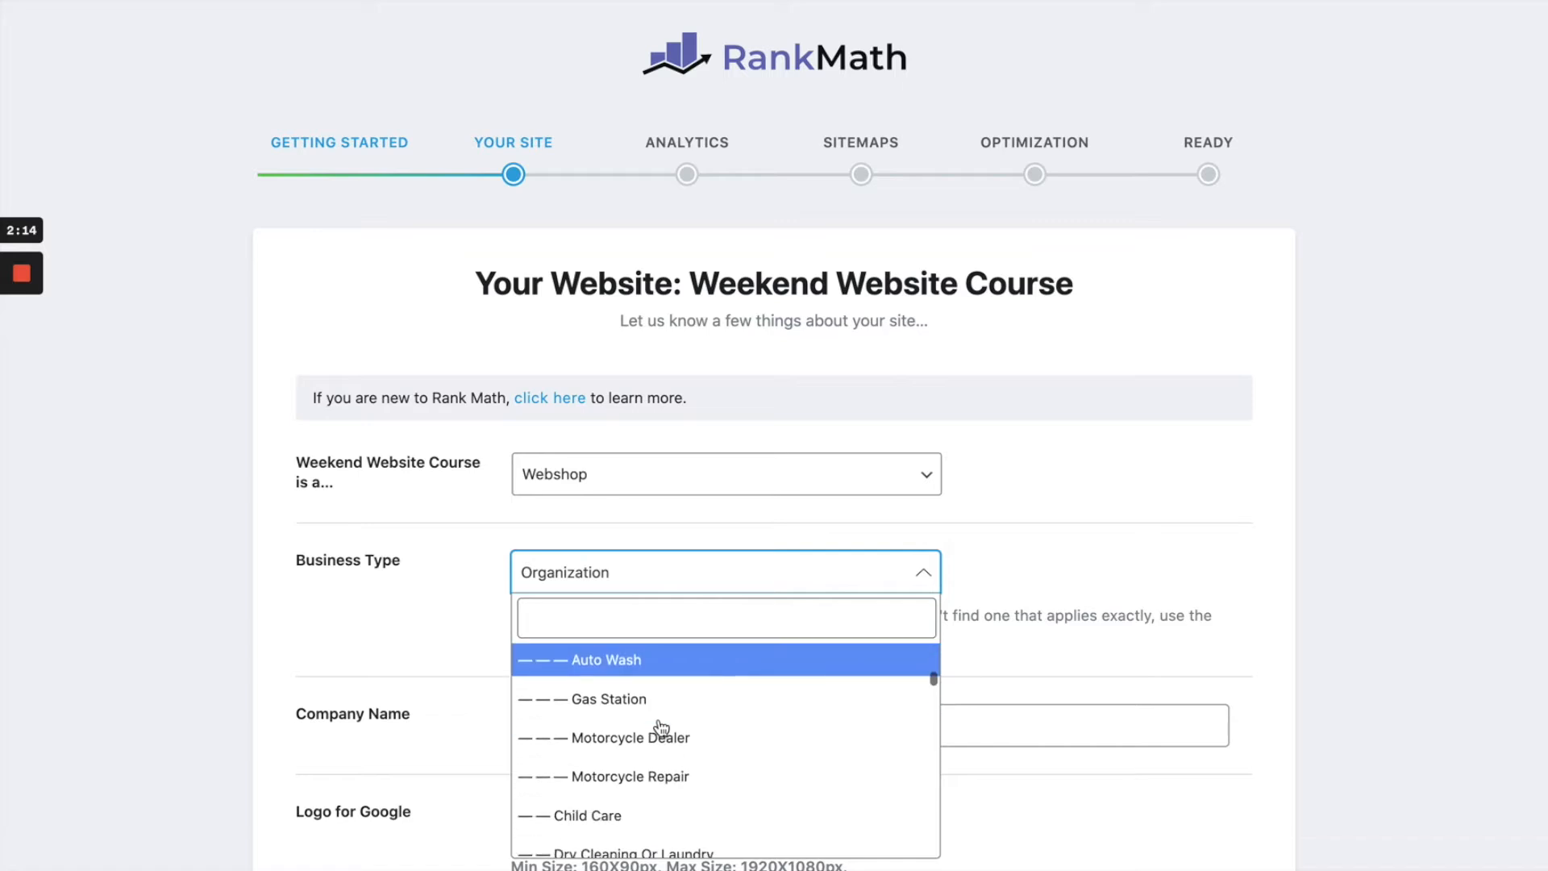
scroll(660, 727, down, 5)
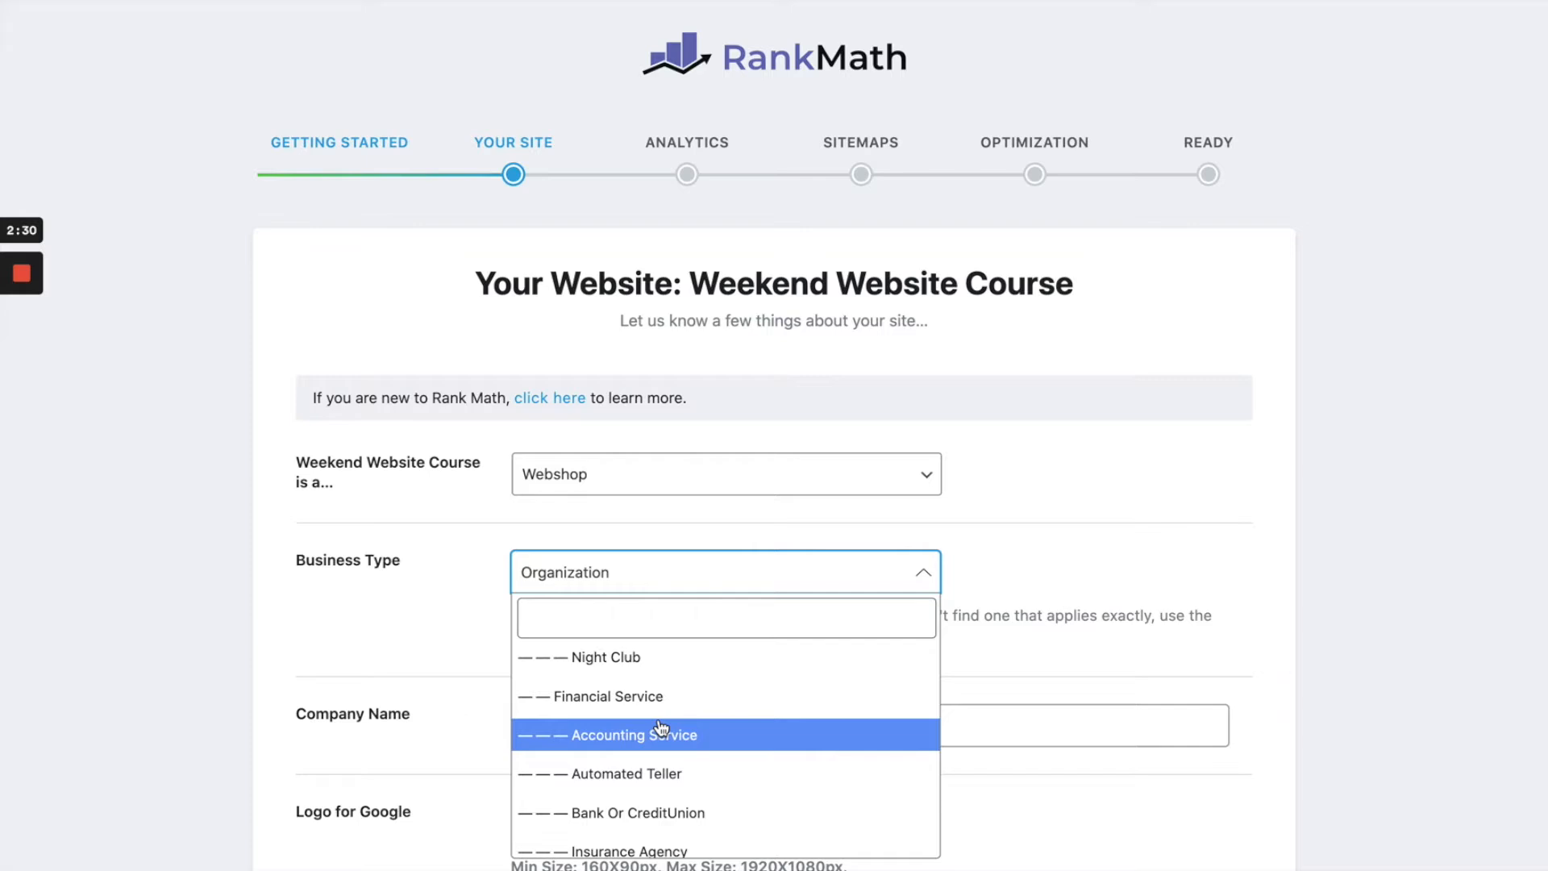
scroll(742, 737, down, 5)
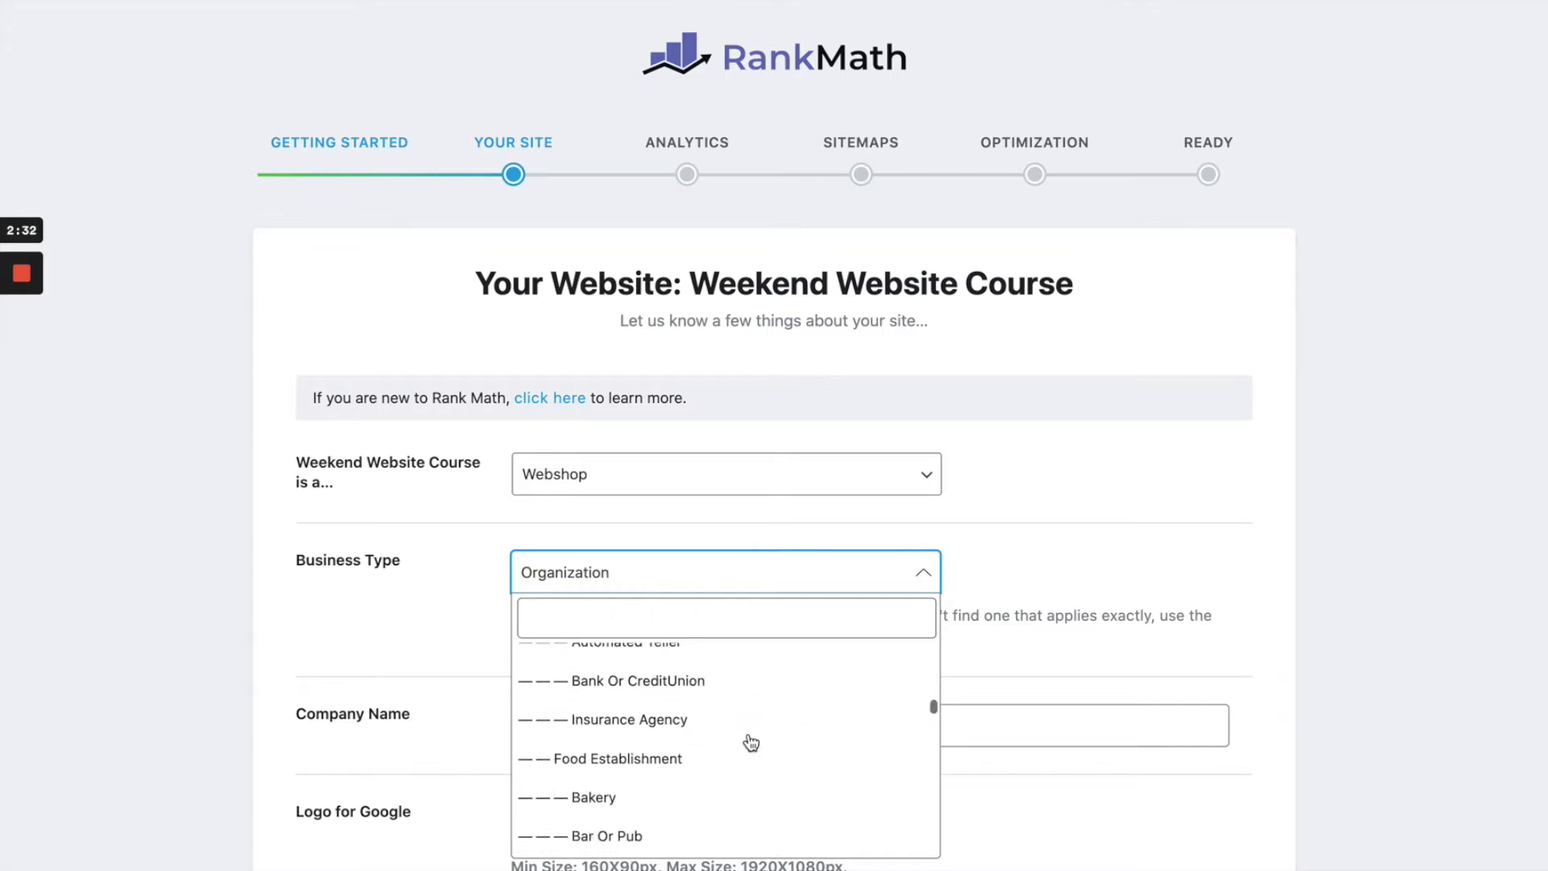
scroll(751, 742, down, 8)
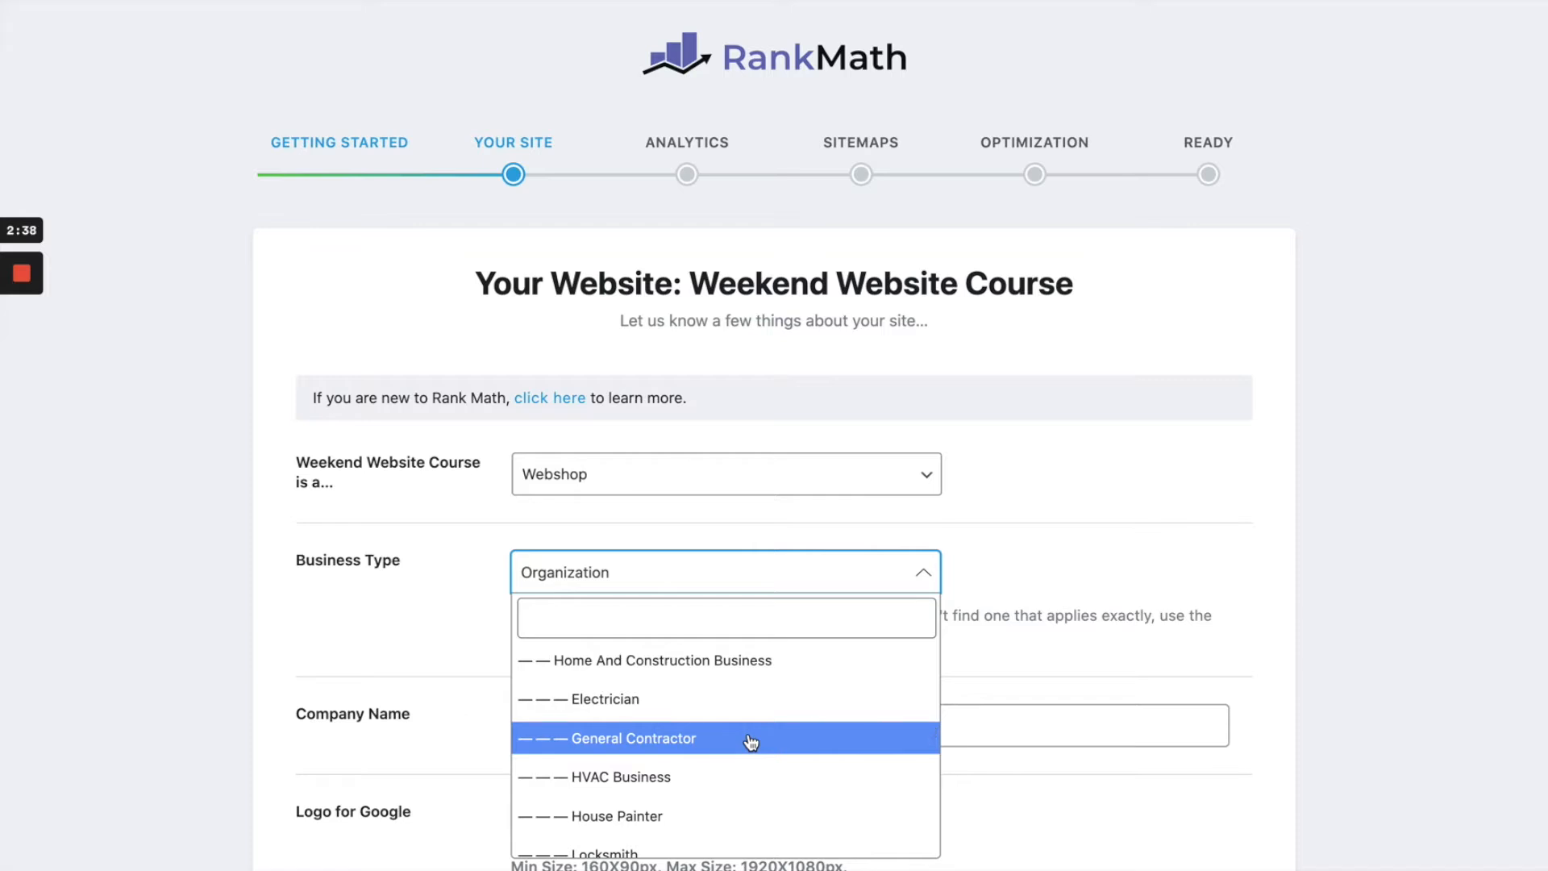
scroll(750, 742, down, 5)
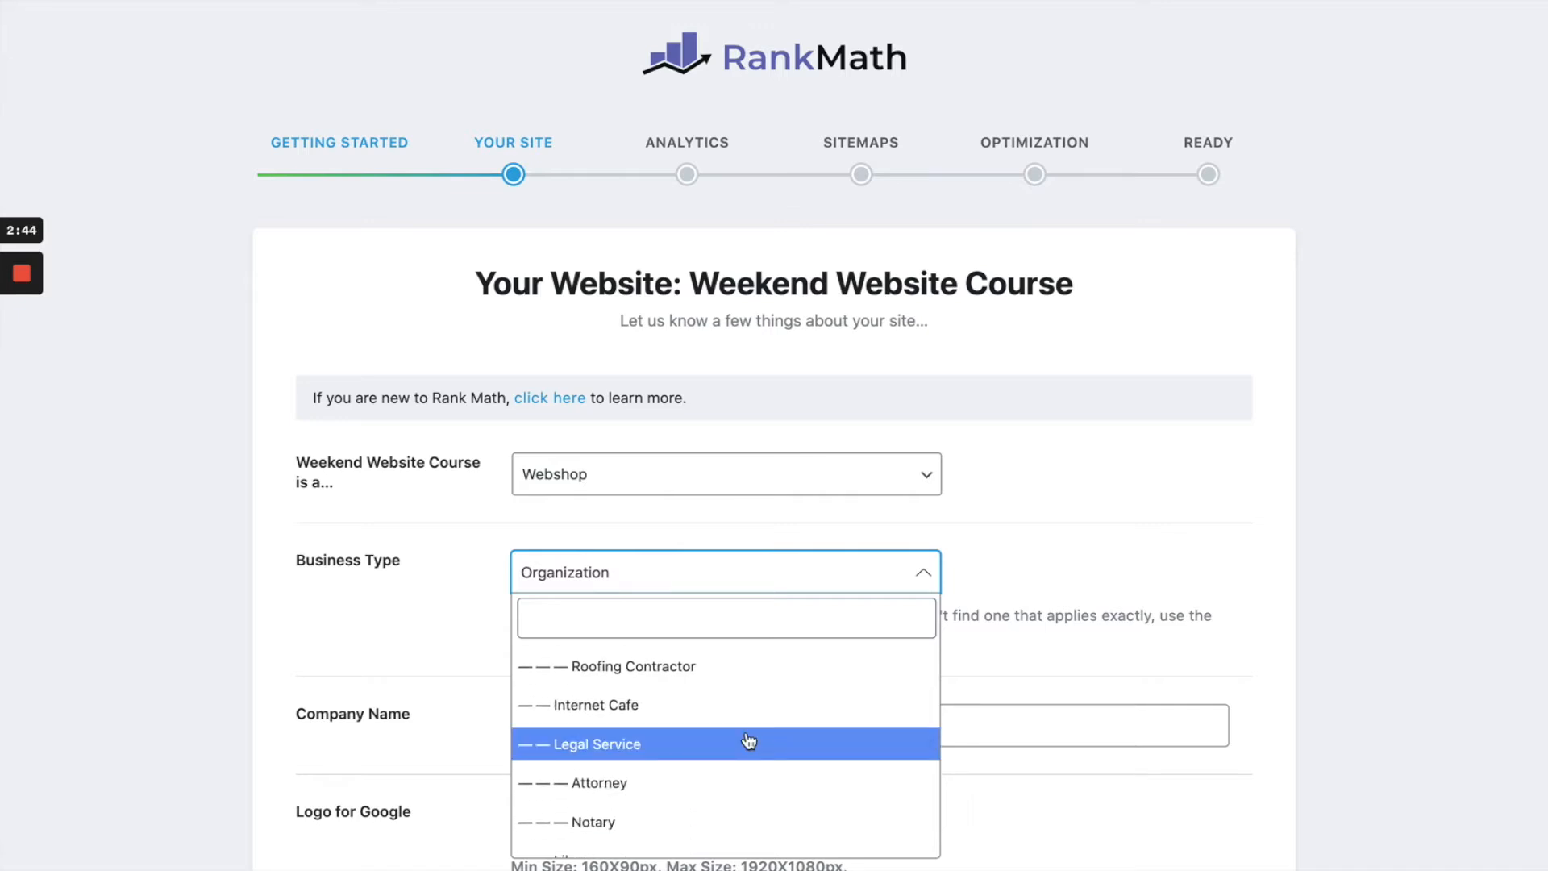
click(1117, 584)
Review the company name, Google logo and social share image fields, and save the website details to continue
scroll(945, 566, down, 3)
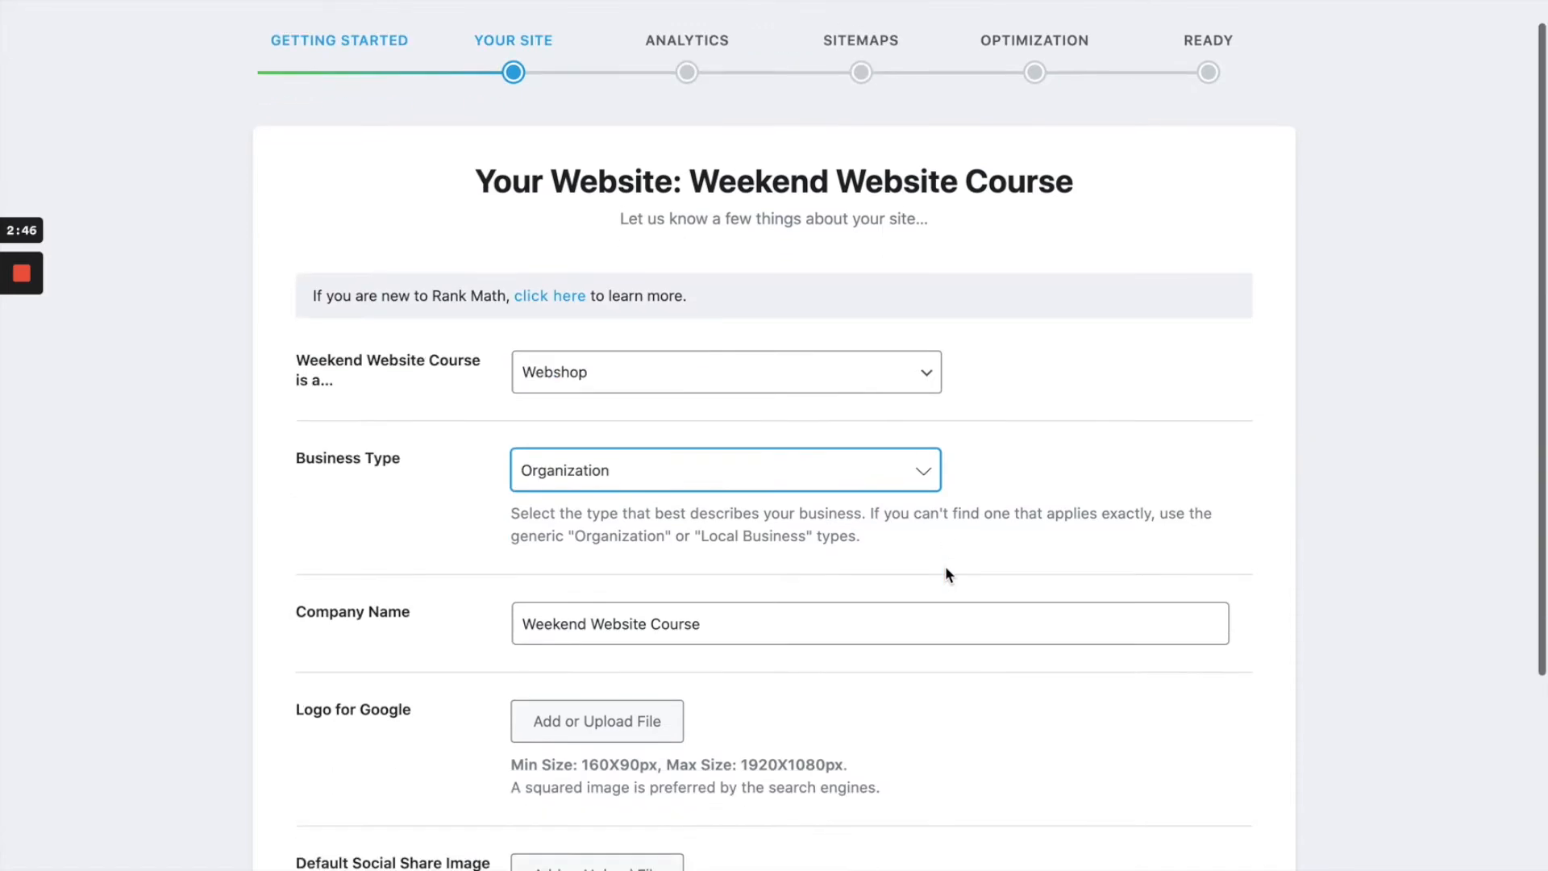
click(880, 498)
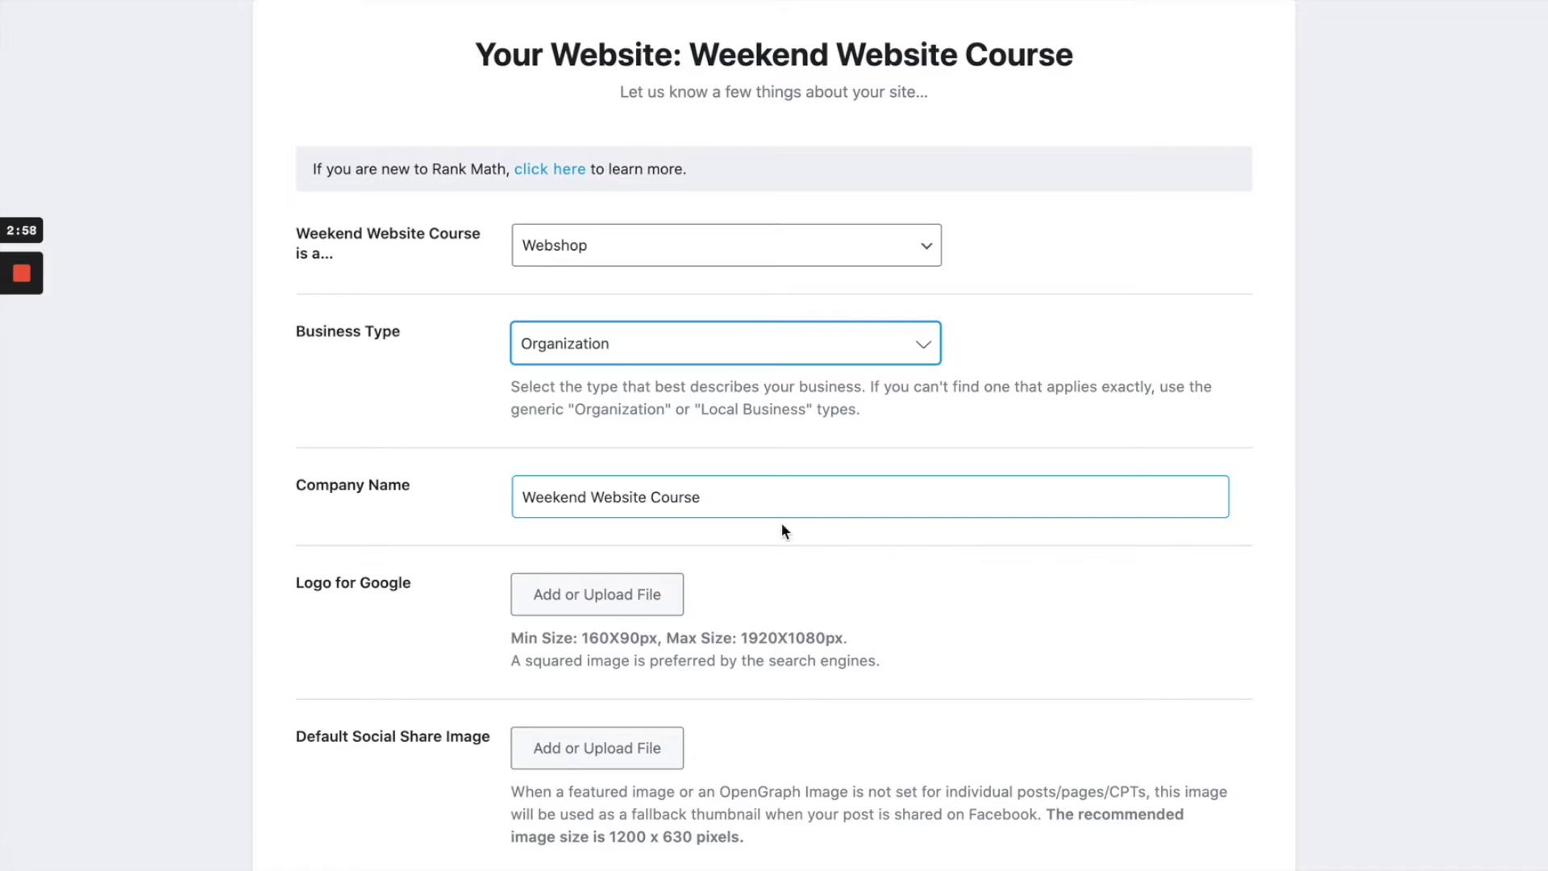
click(767, 553)
scroll(768, 553, down, 2)
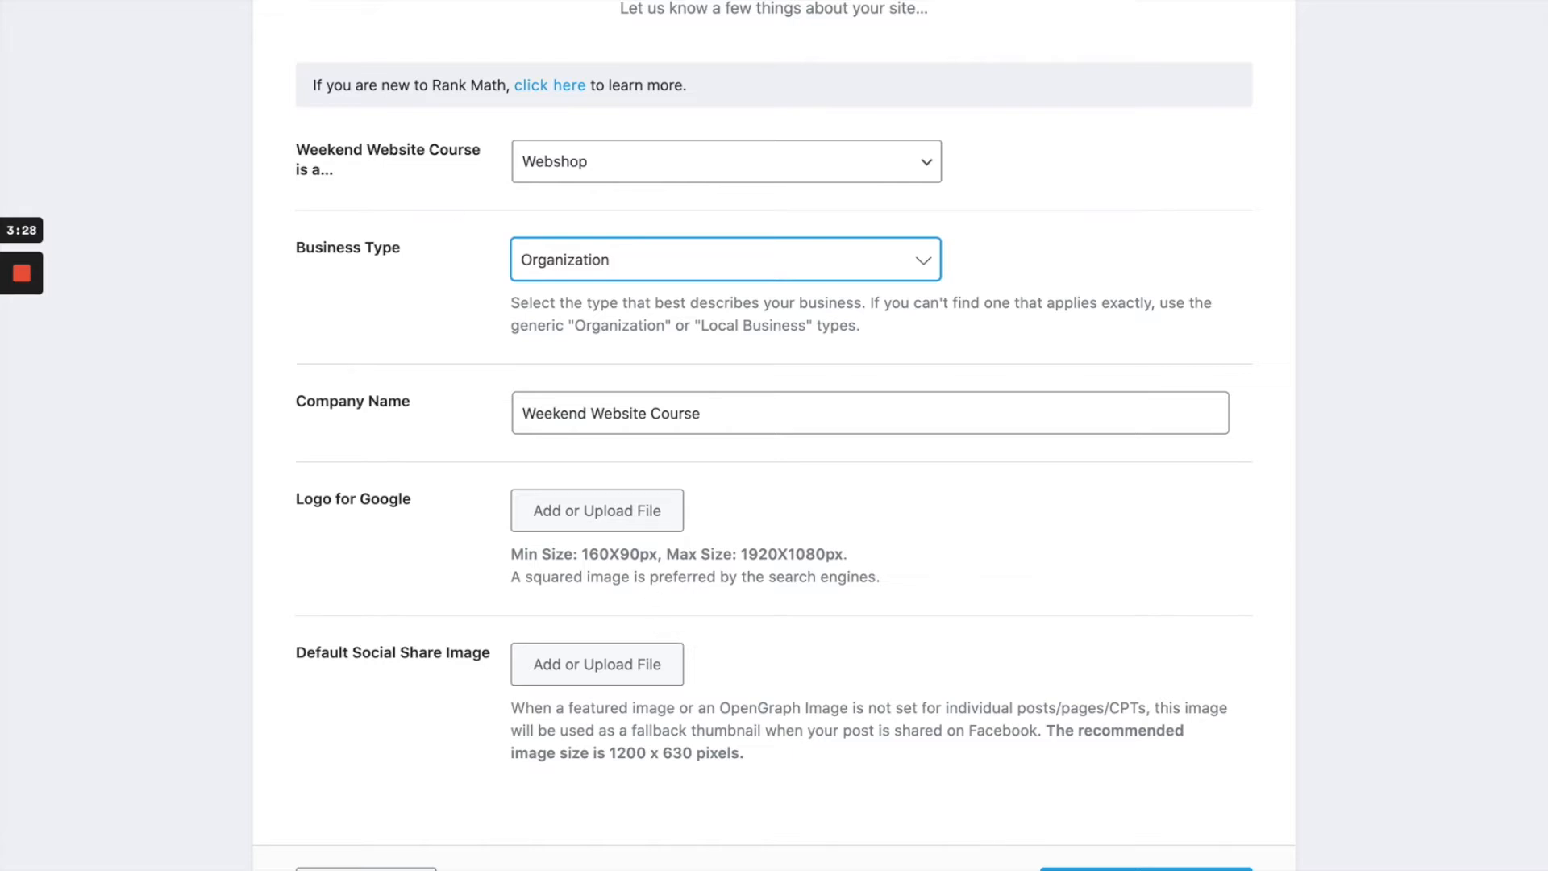
scroll(864, 532, down, 2)
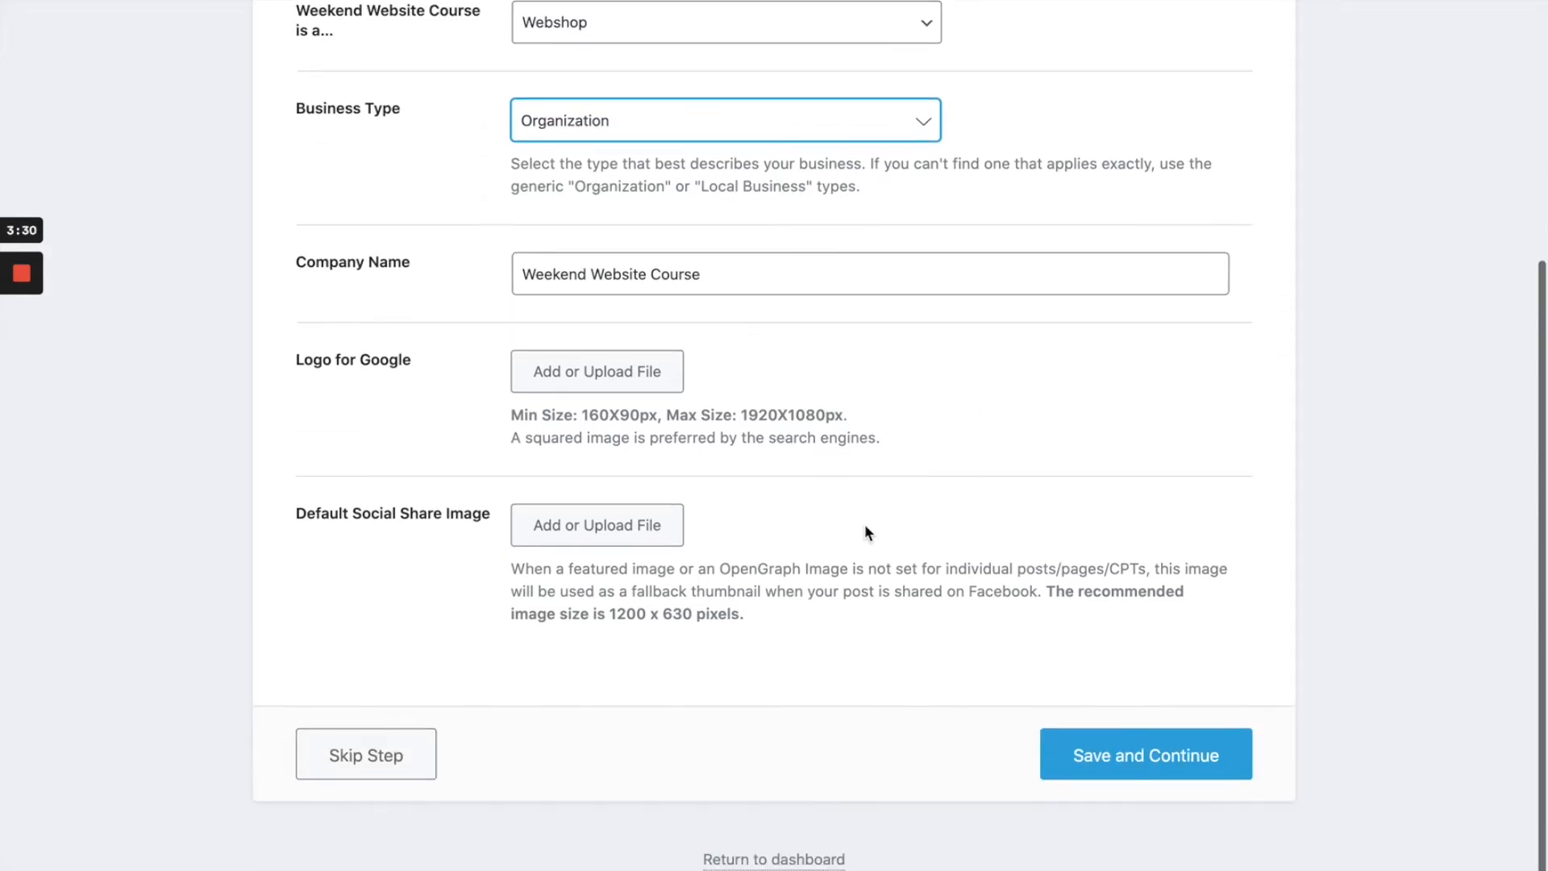
click(1210, 758)
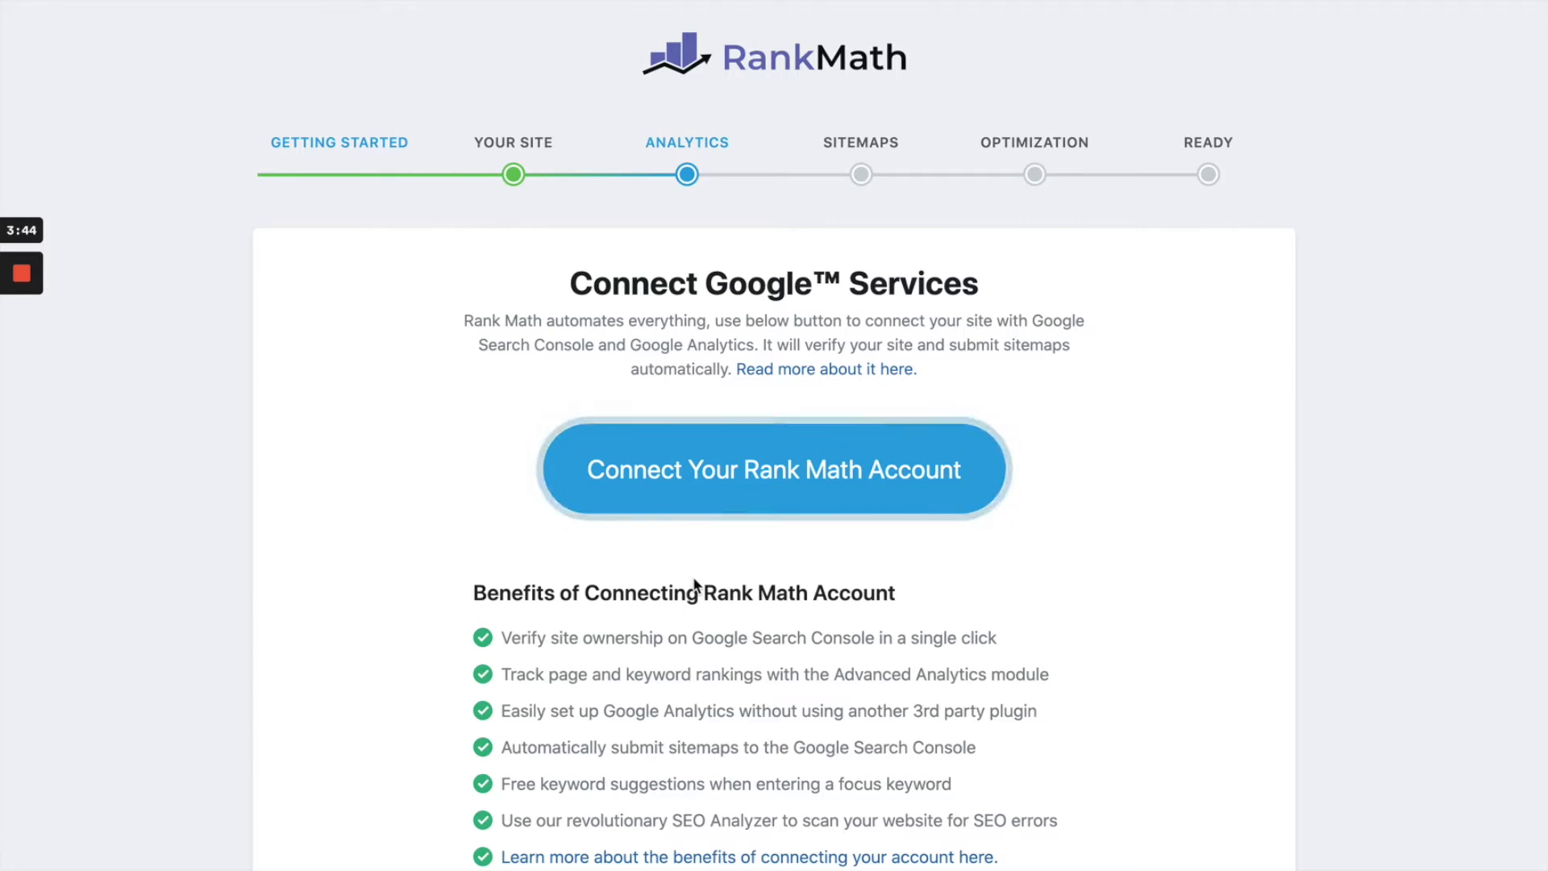
Connect the Rank Math account by activating the Free Plan, and choose the Weekend Website Course Google account
click(779, 468)
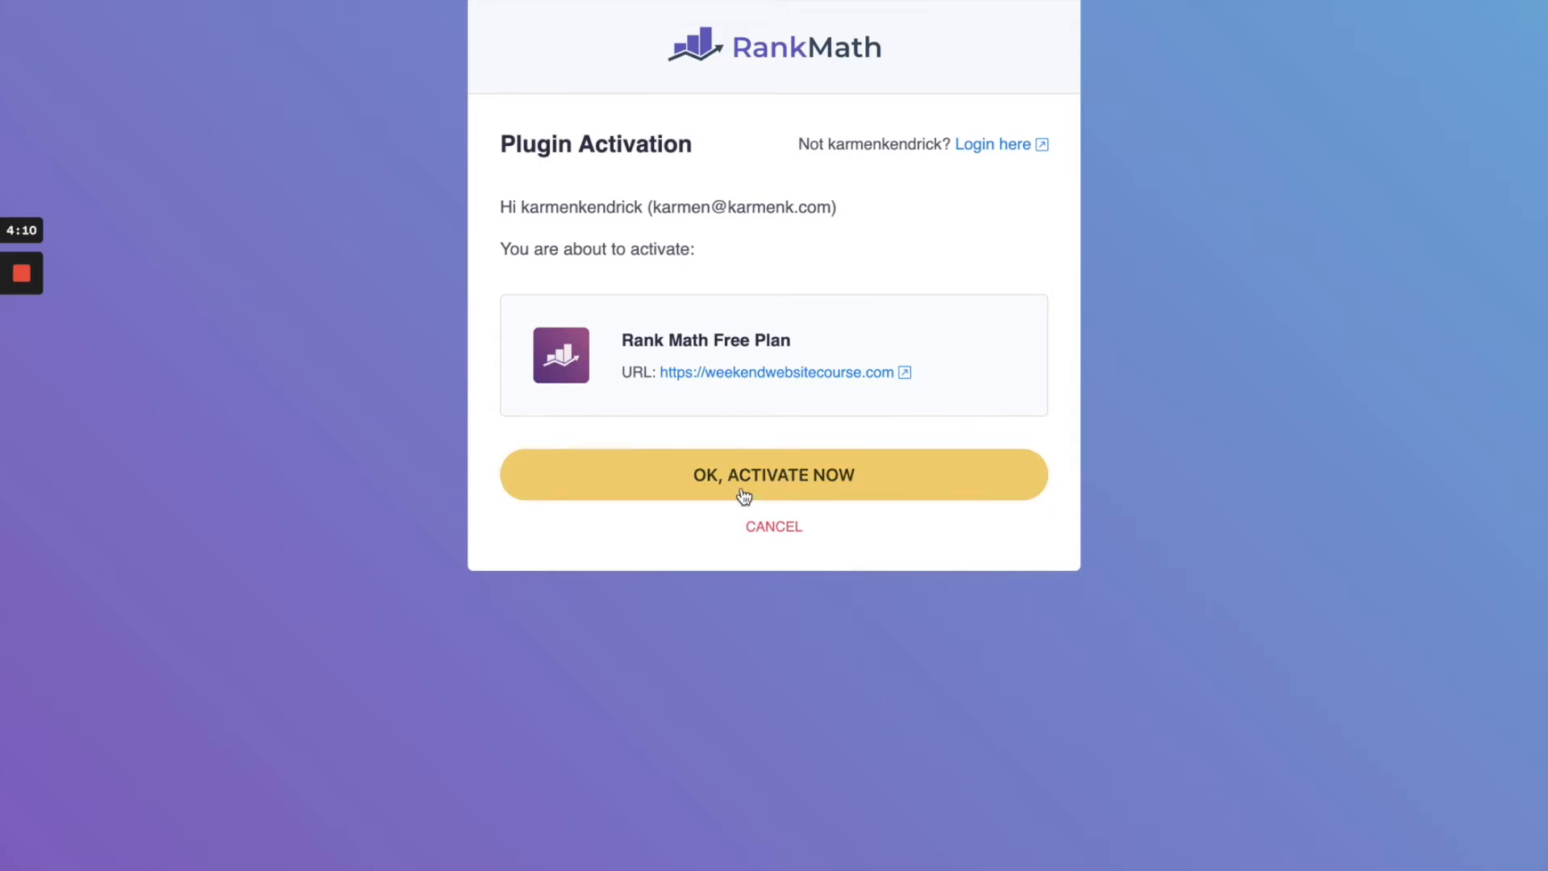
click(684, 485)
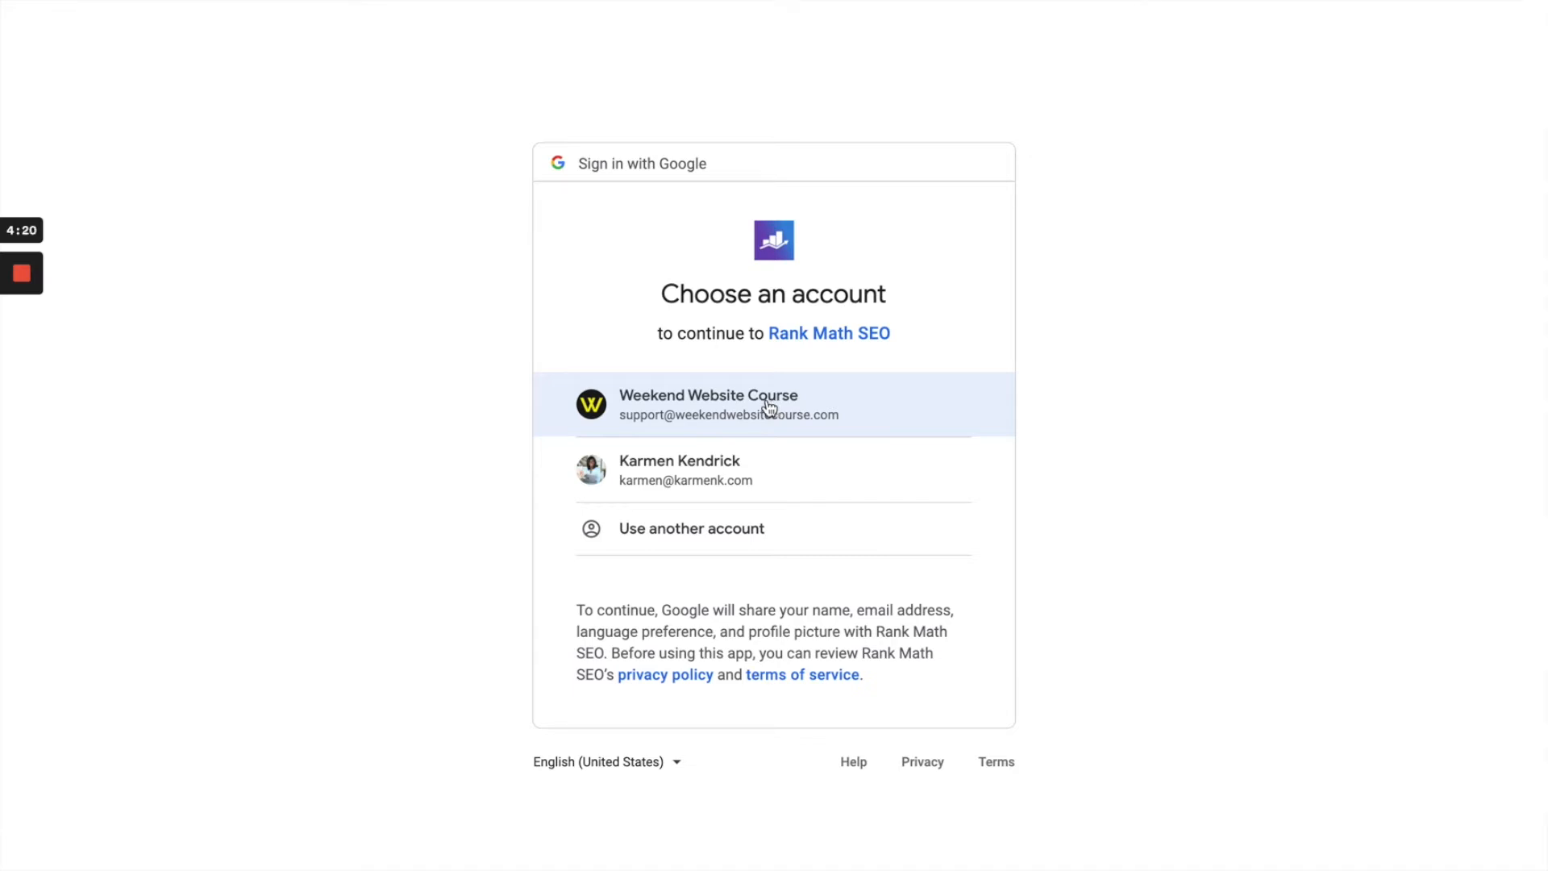
click(695, 406)
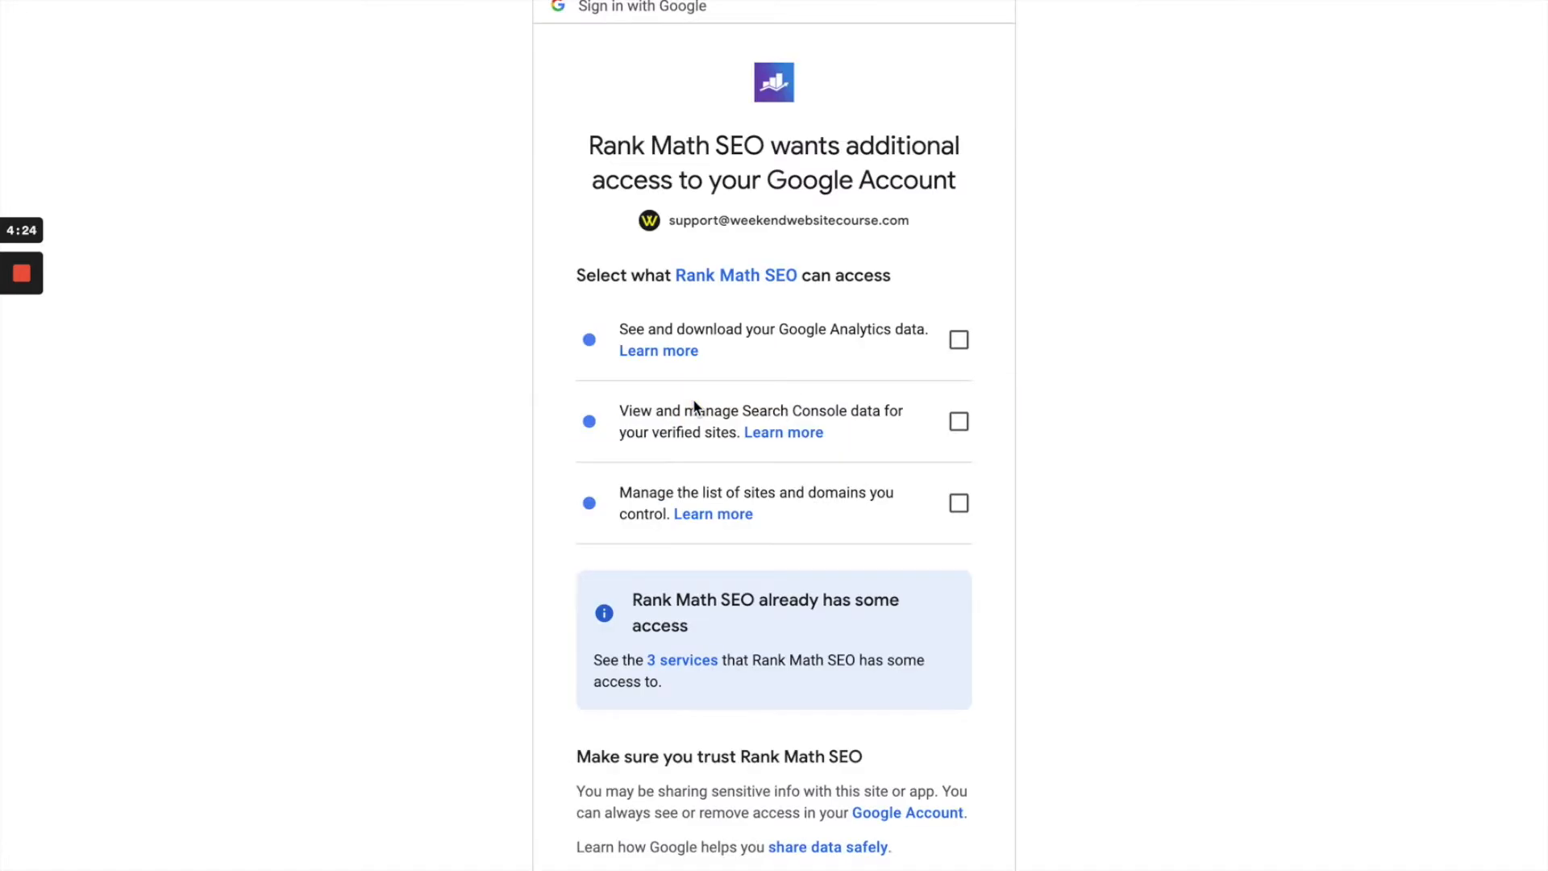
Grant Rank Math SEO access to Google Analytics data, Search Console data and the list of sites and domains
click(964, 345)
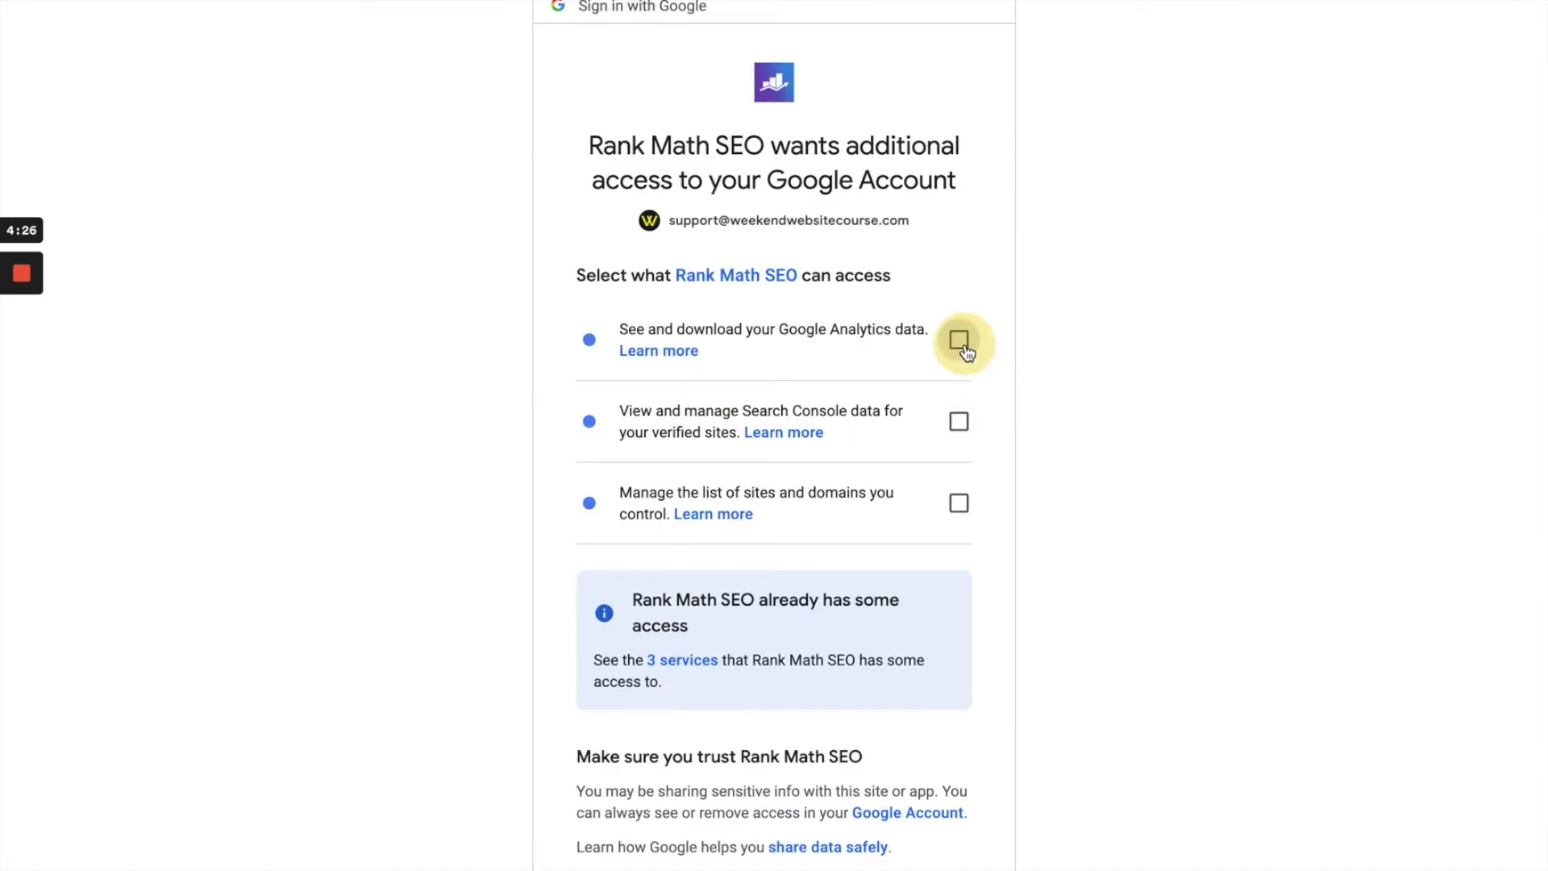
click(958, 422)
click(960, 504)
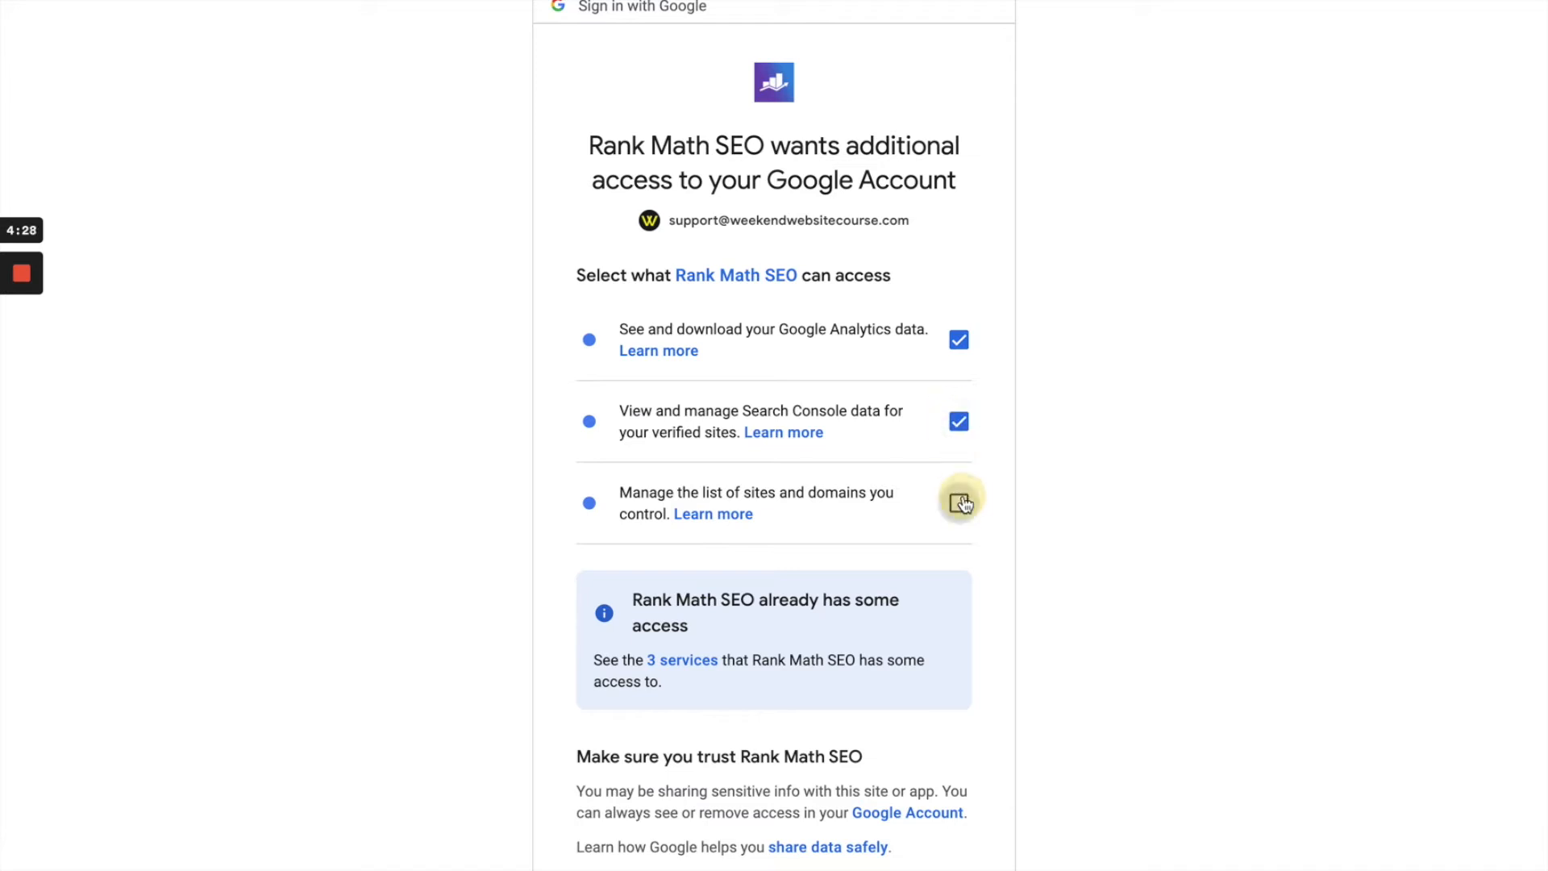
scroll(964, 501, down, 3)
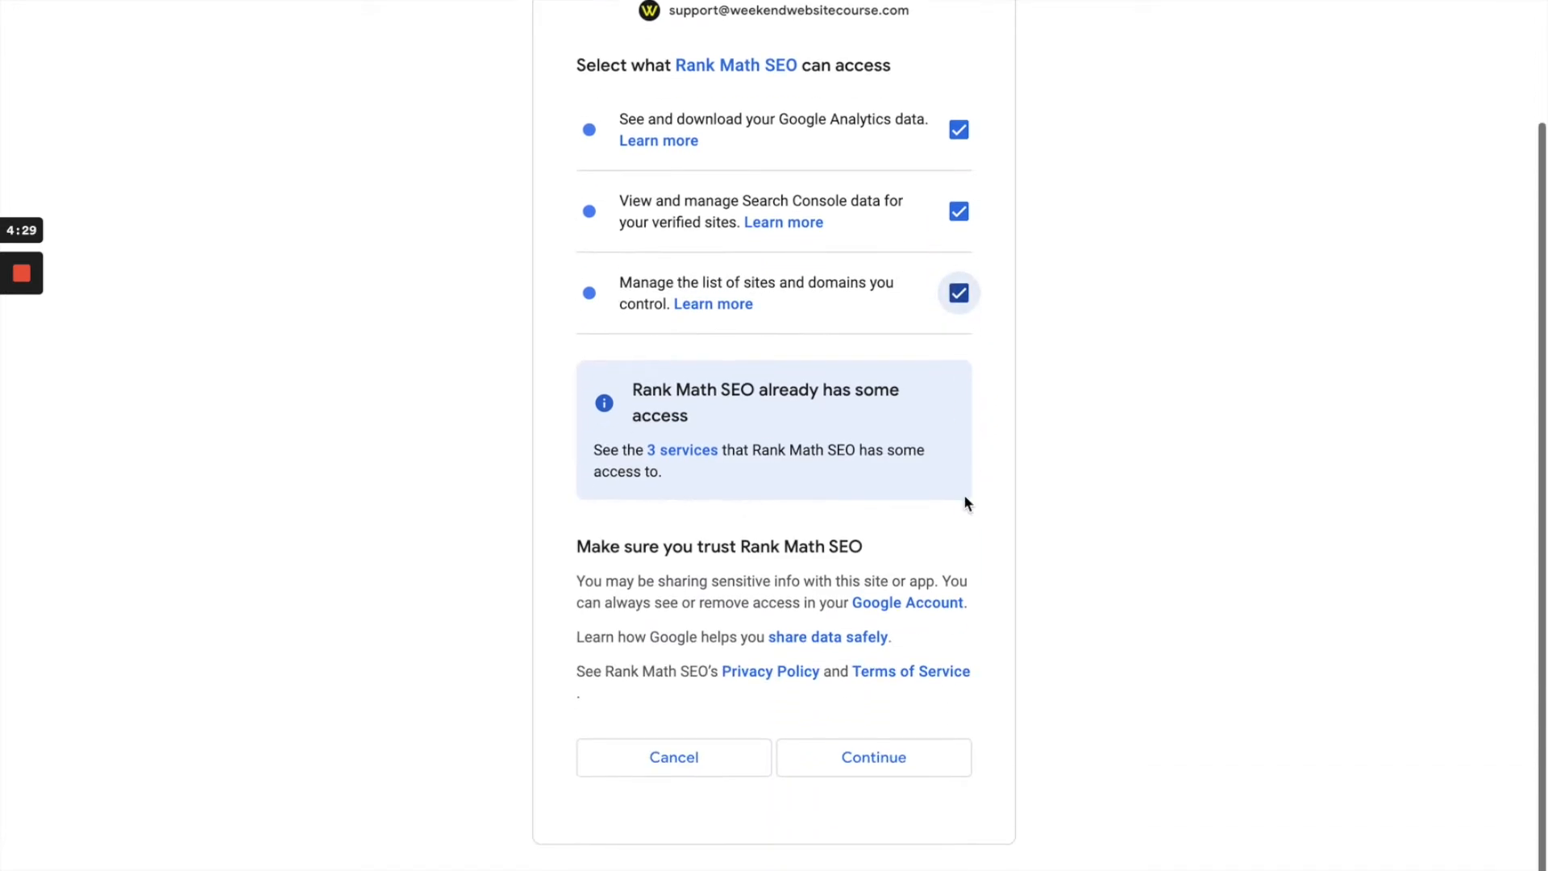
click(888, 765)
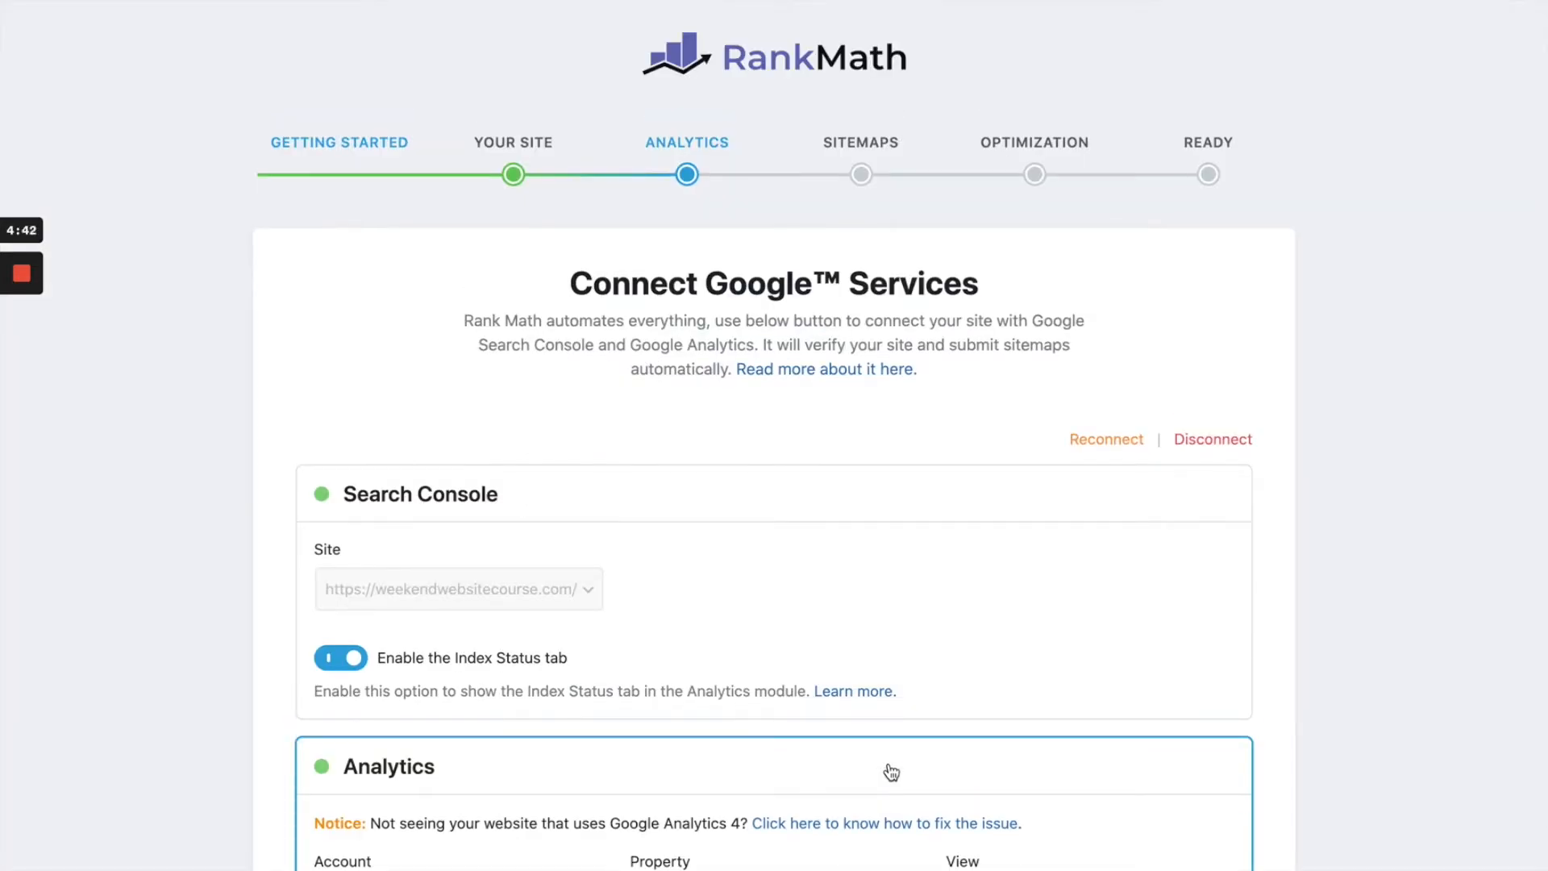
Review the connected Search Console and Analytics settings, the analytics code note, the AdSense section and the Email Reports option
scroll(853, 619, down, 1)
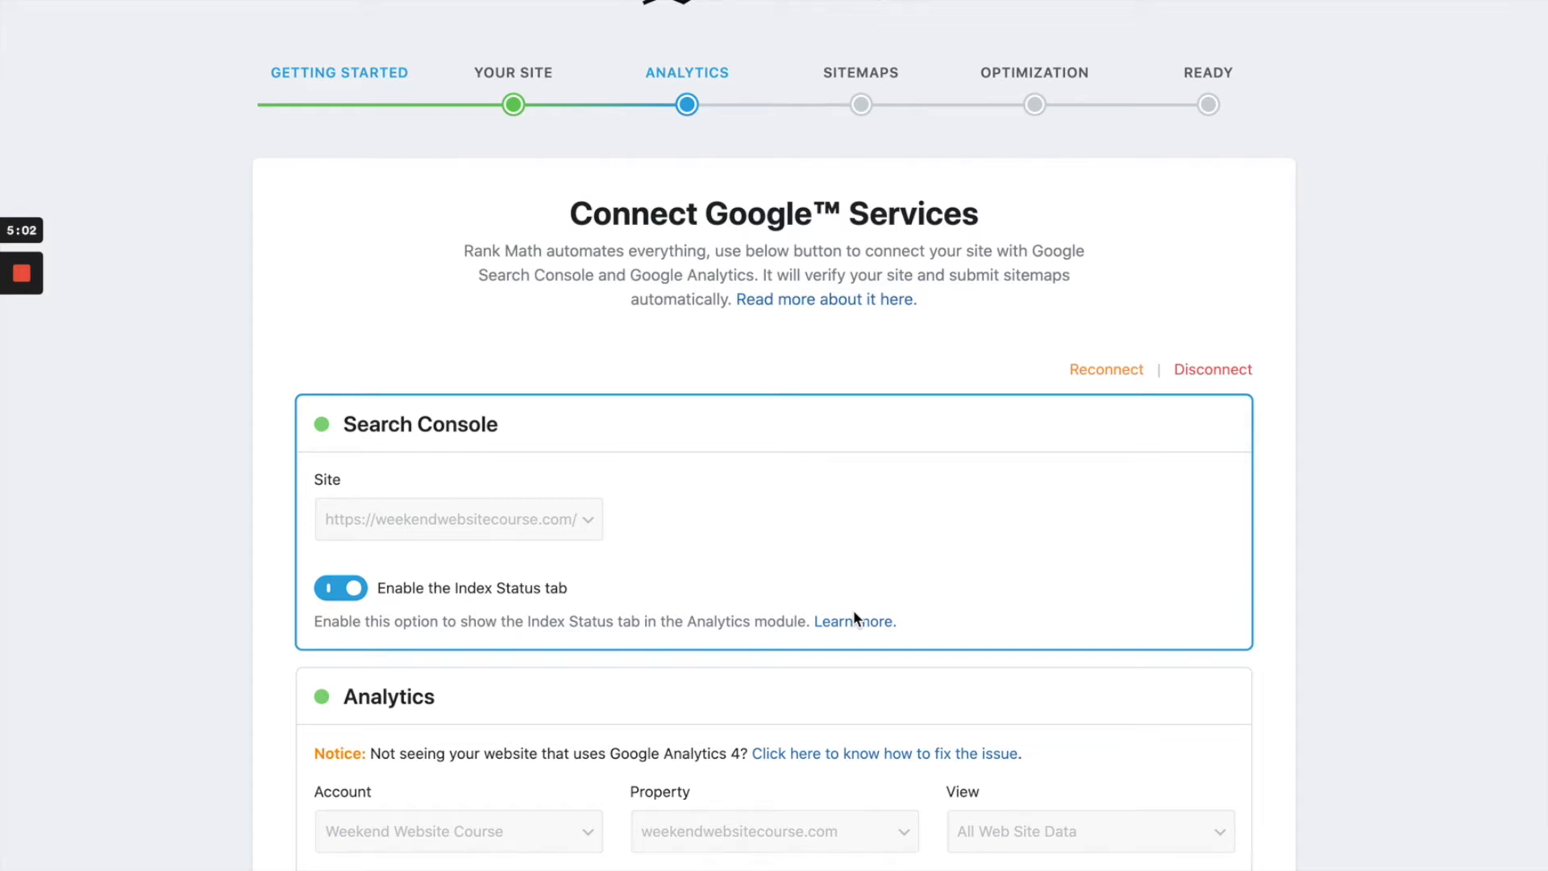
scroll(859, 613, down, 3)
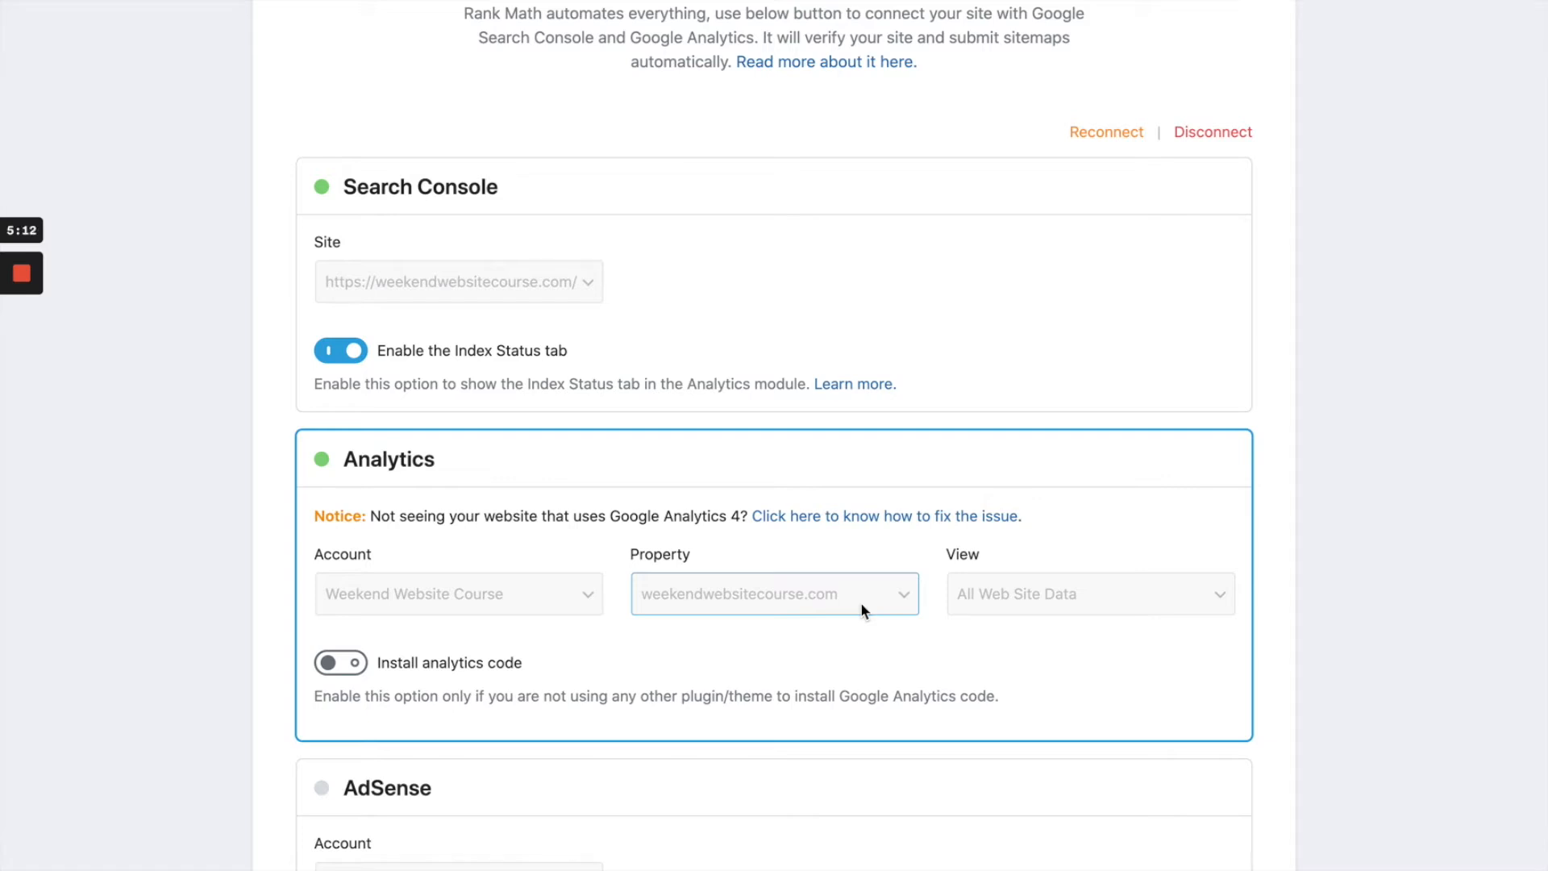
scroll(605, 309, down, 2)
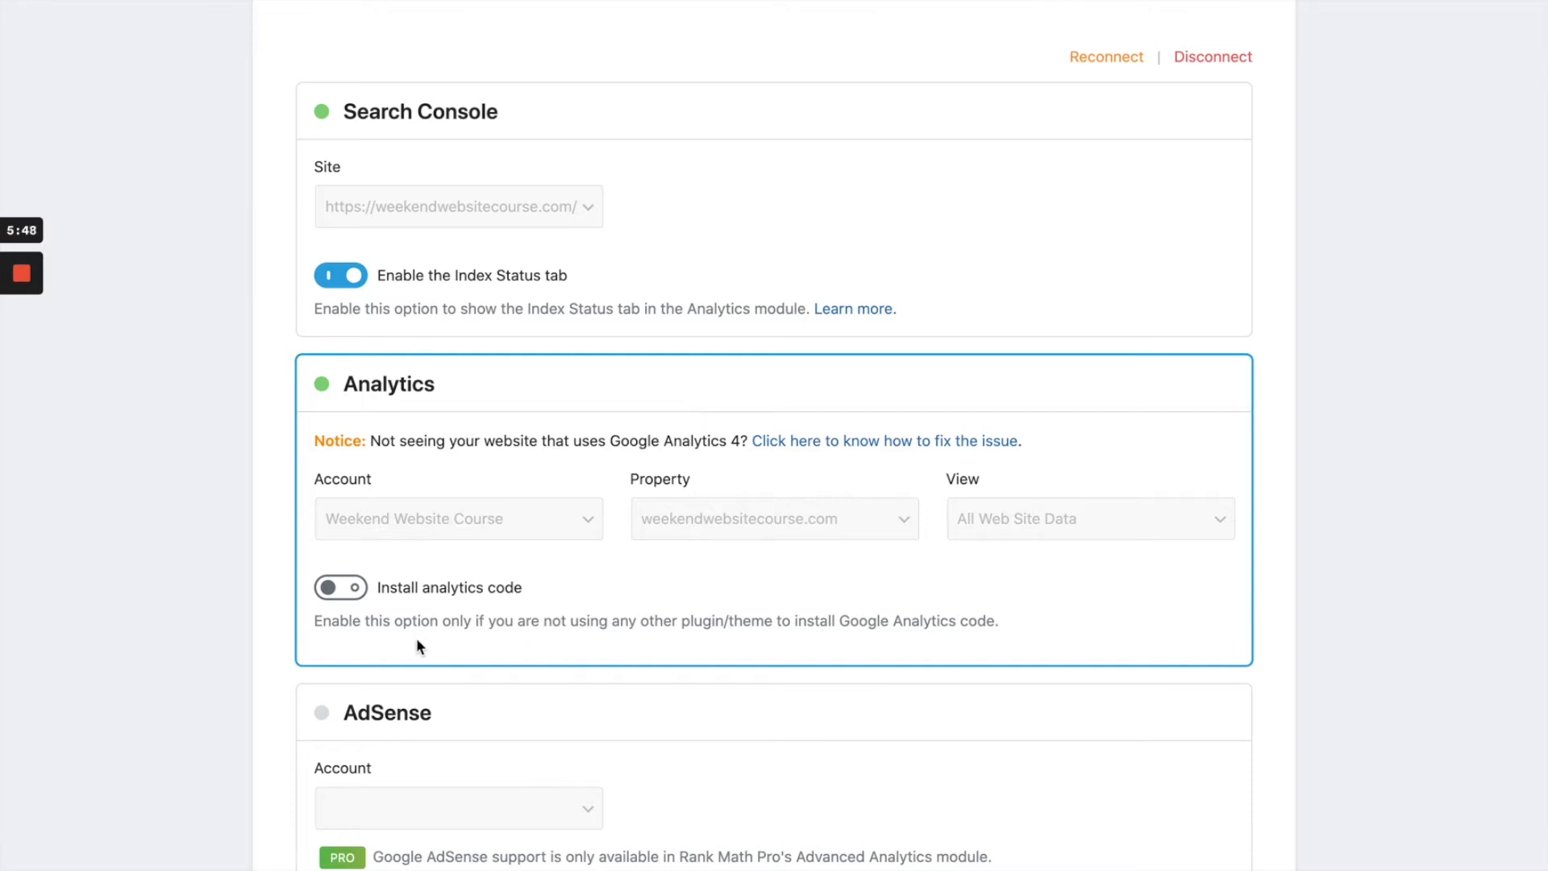
drag(310, 623, 1205, 649)
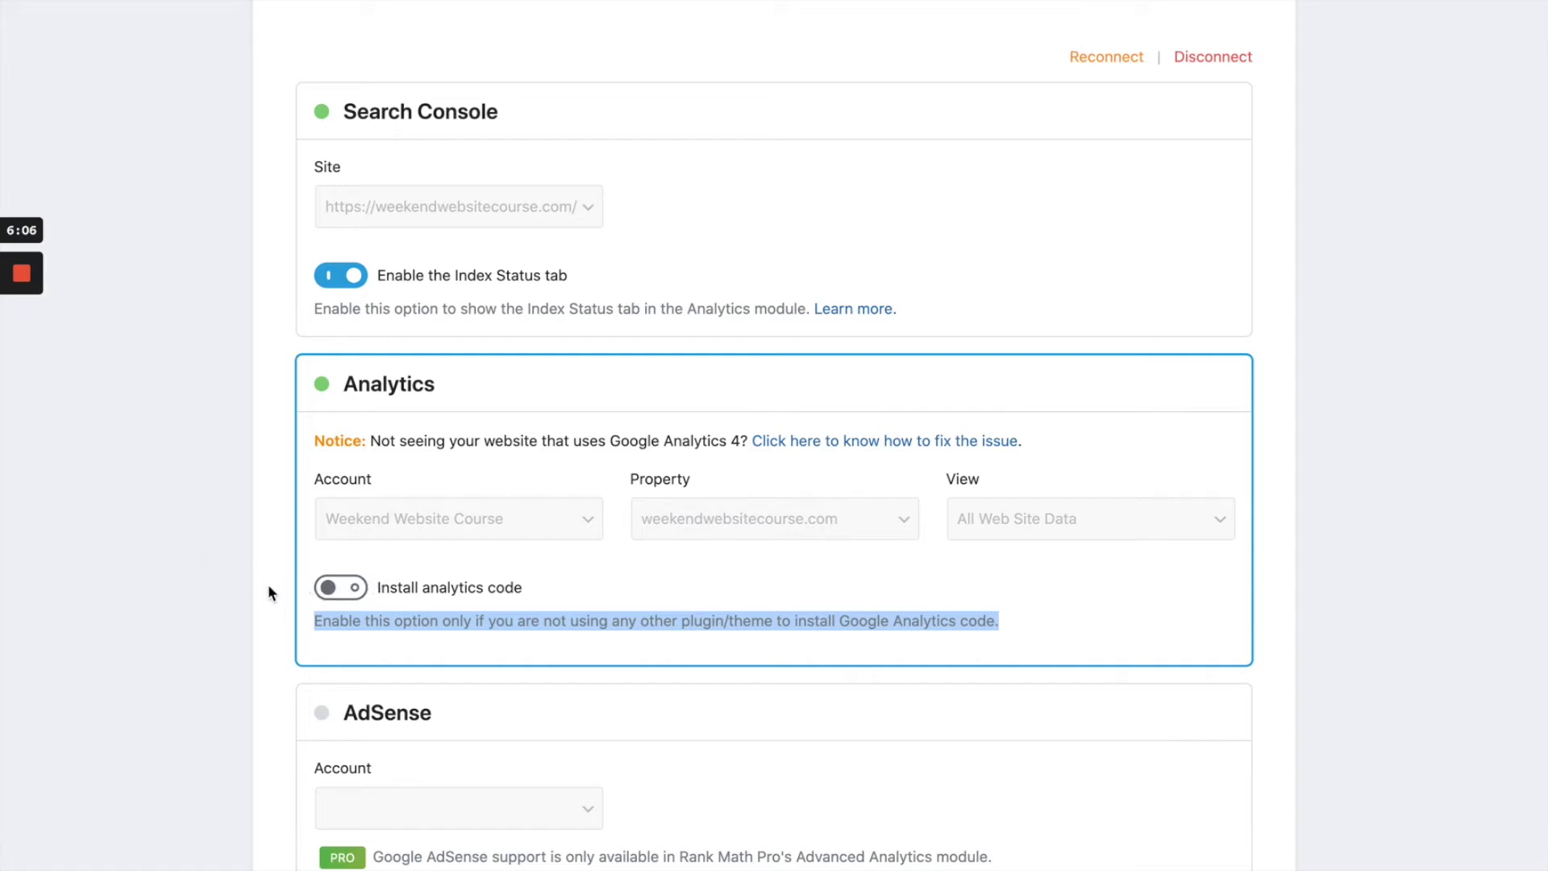
scroll(630, 627, down, 1)
scroll(631, 626, down, 3)
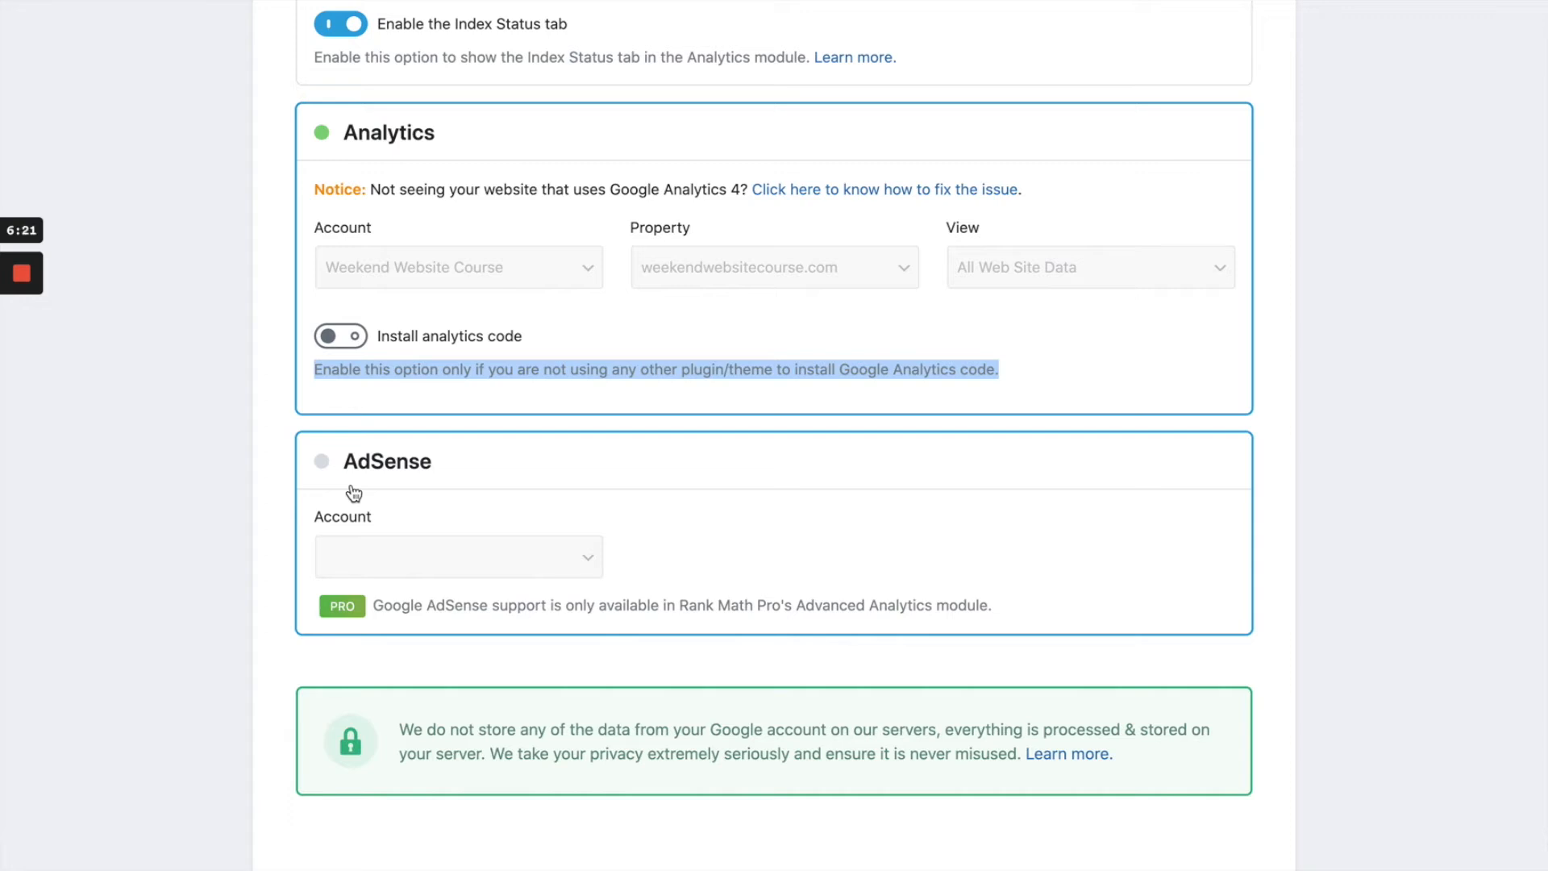
scroll(776, 518, down, 4)
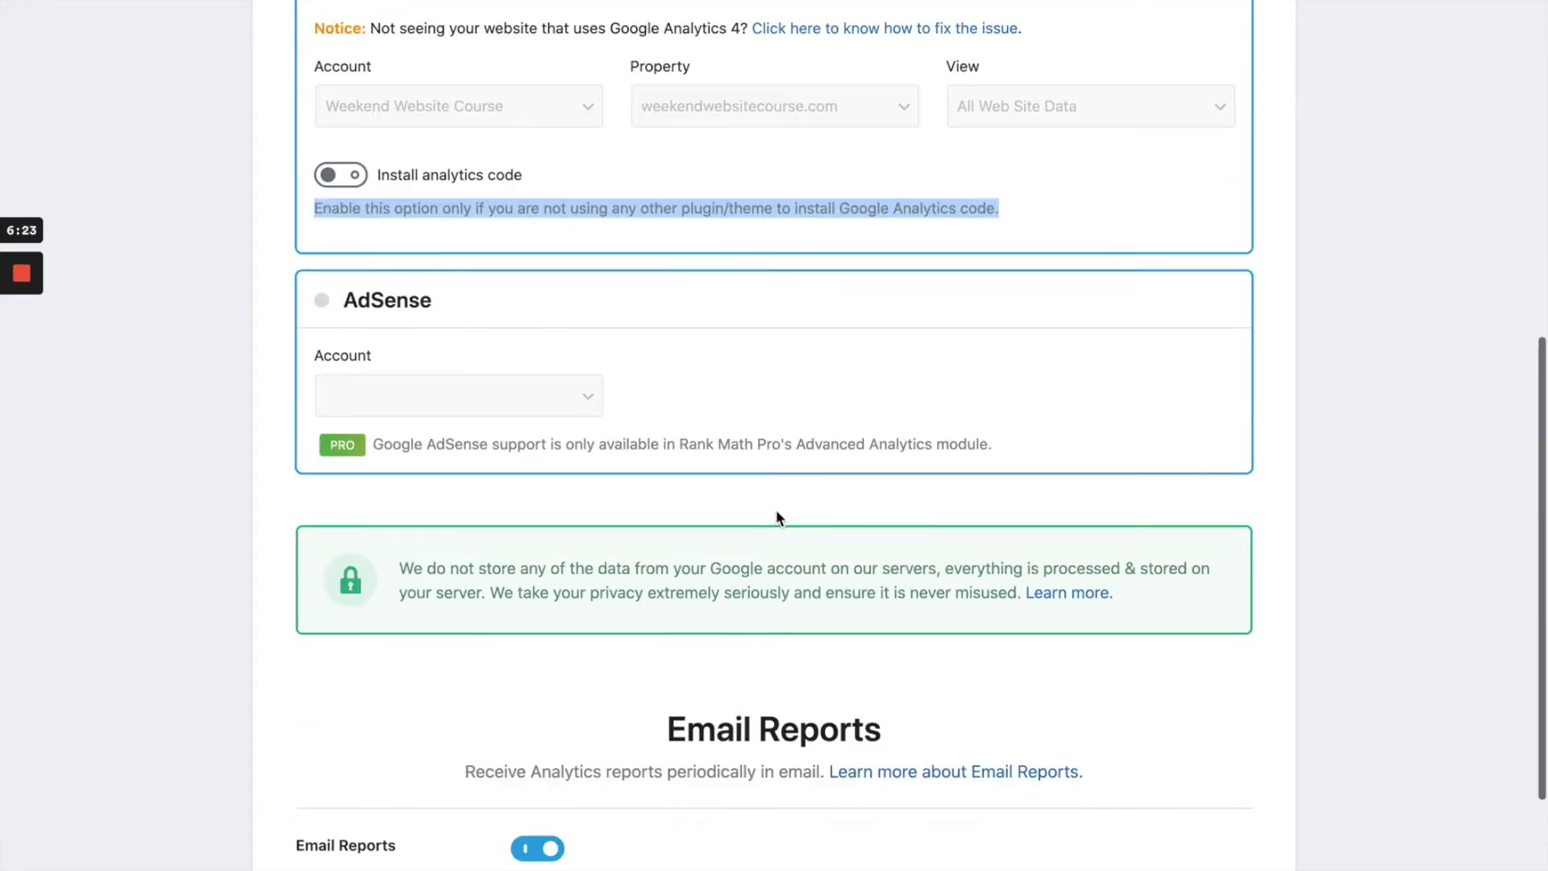
scroll(776, 511, down, 2)
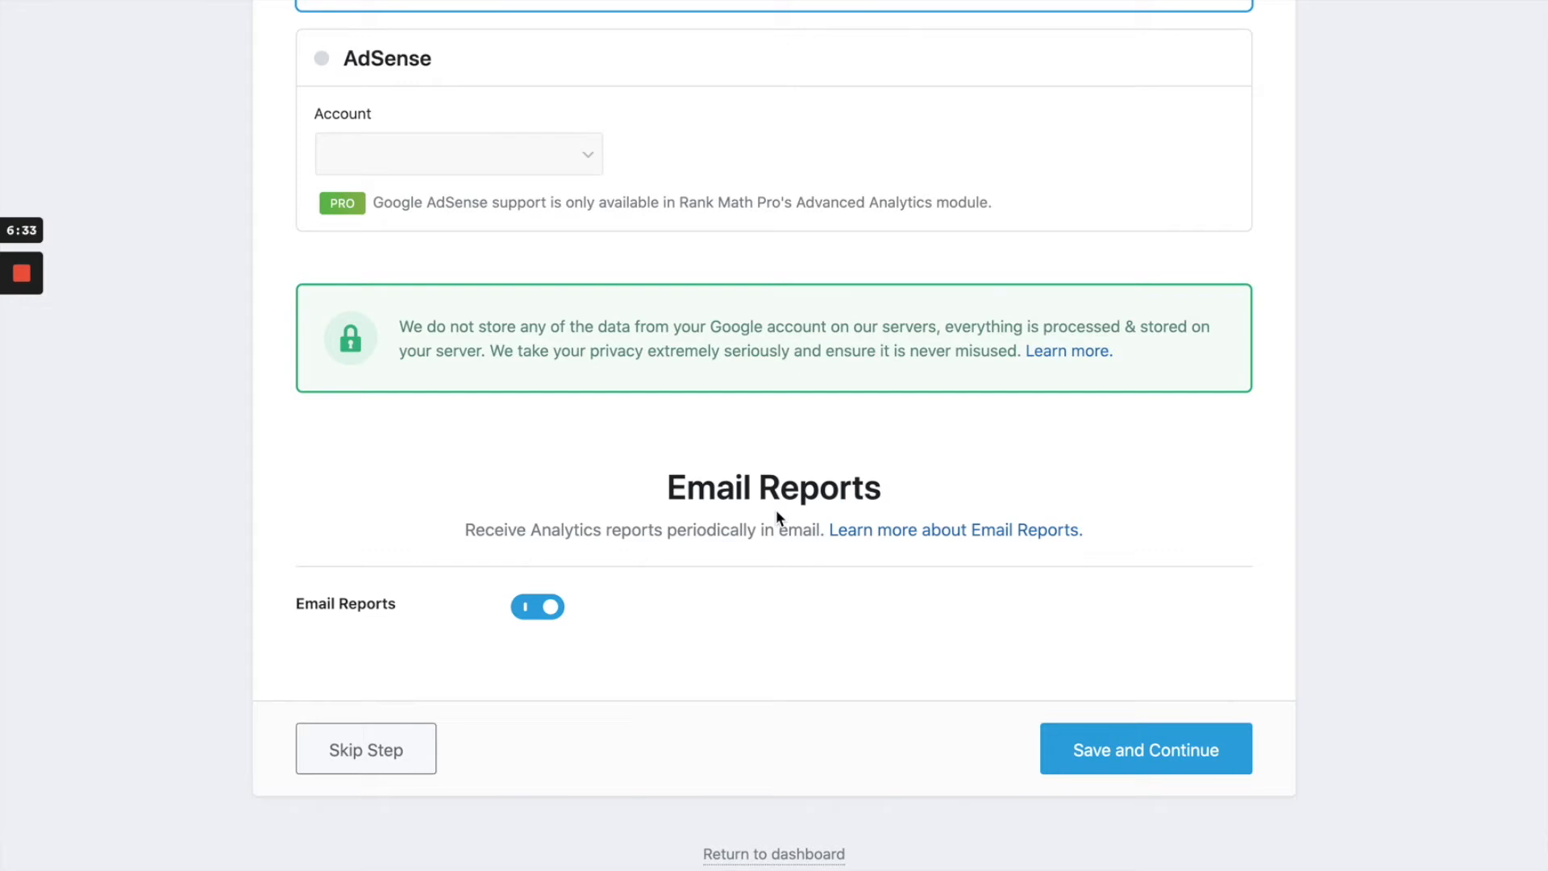
Save the analytics settings, then review and save the sitemap configuration with its preselected public post types and taxonomies
click(1210, 764)
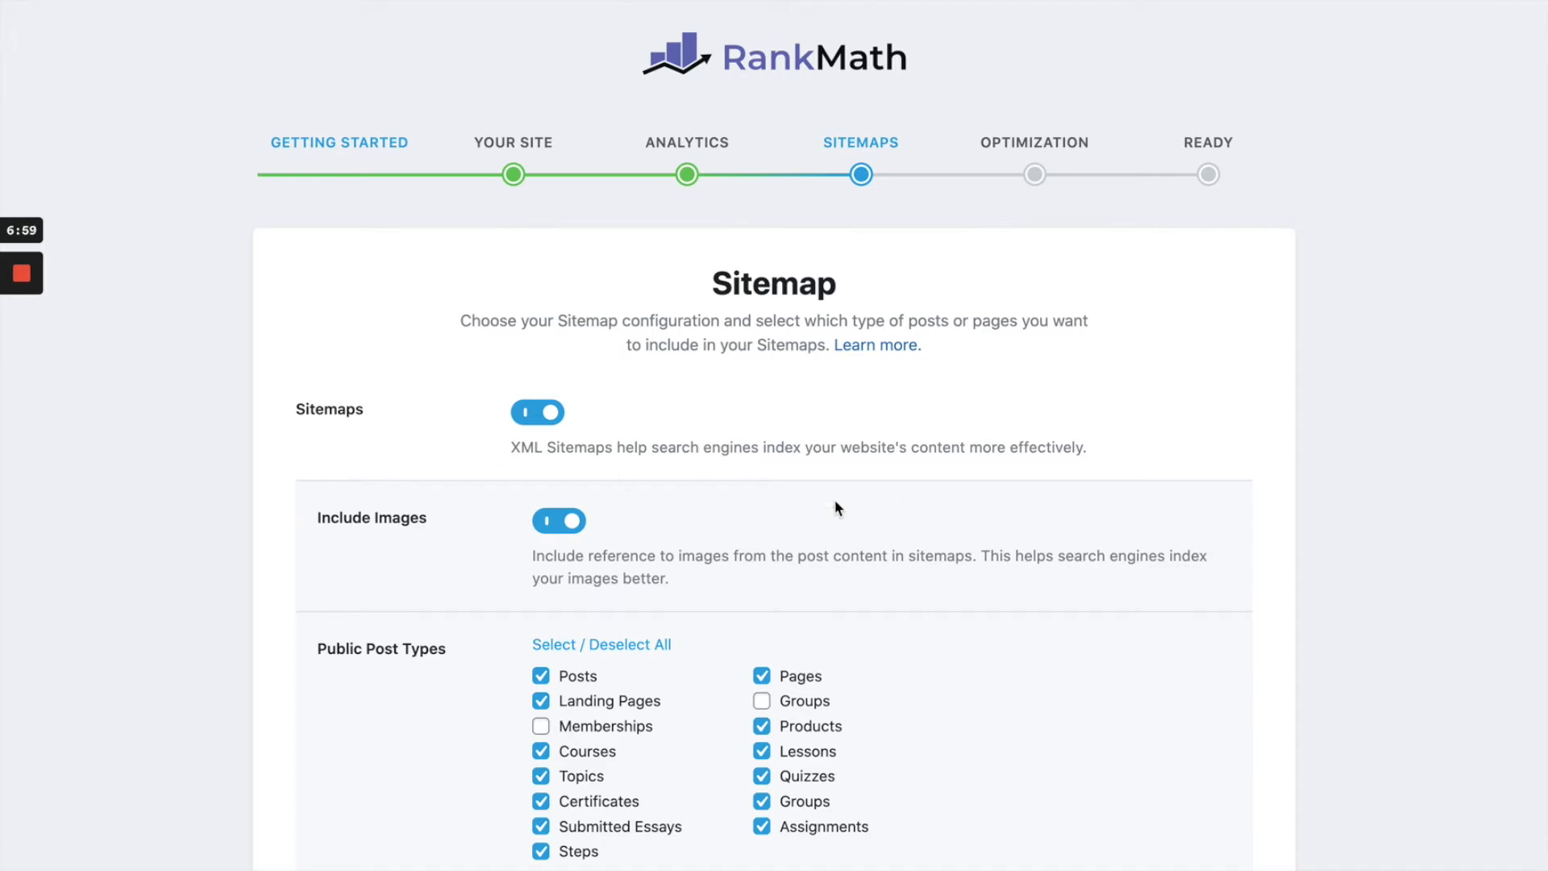
scroll(836, 505, down, 3)
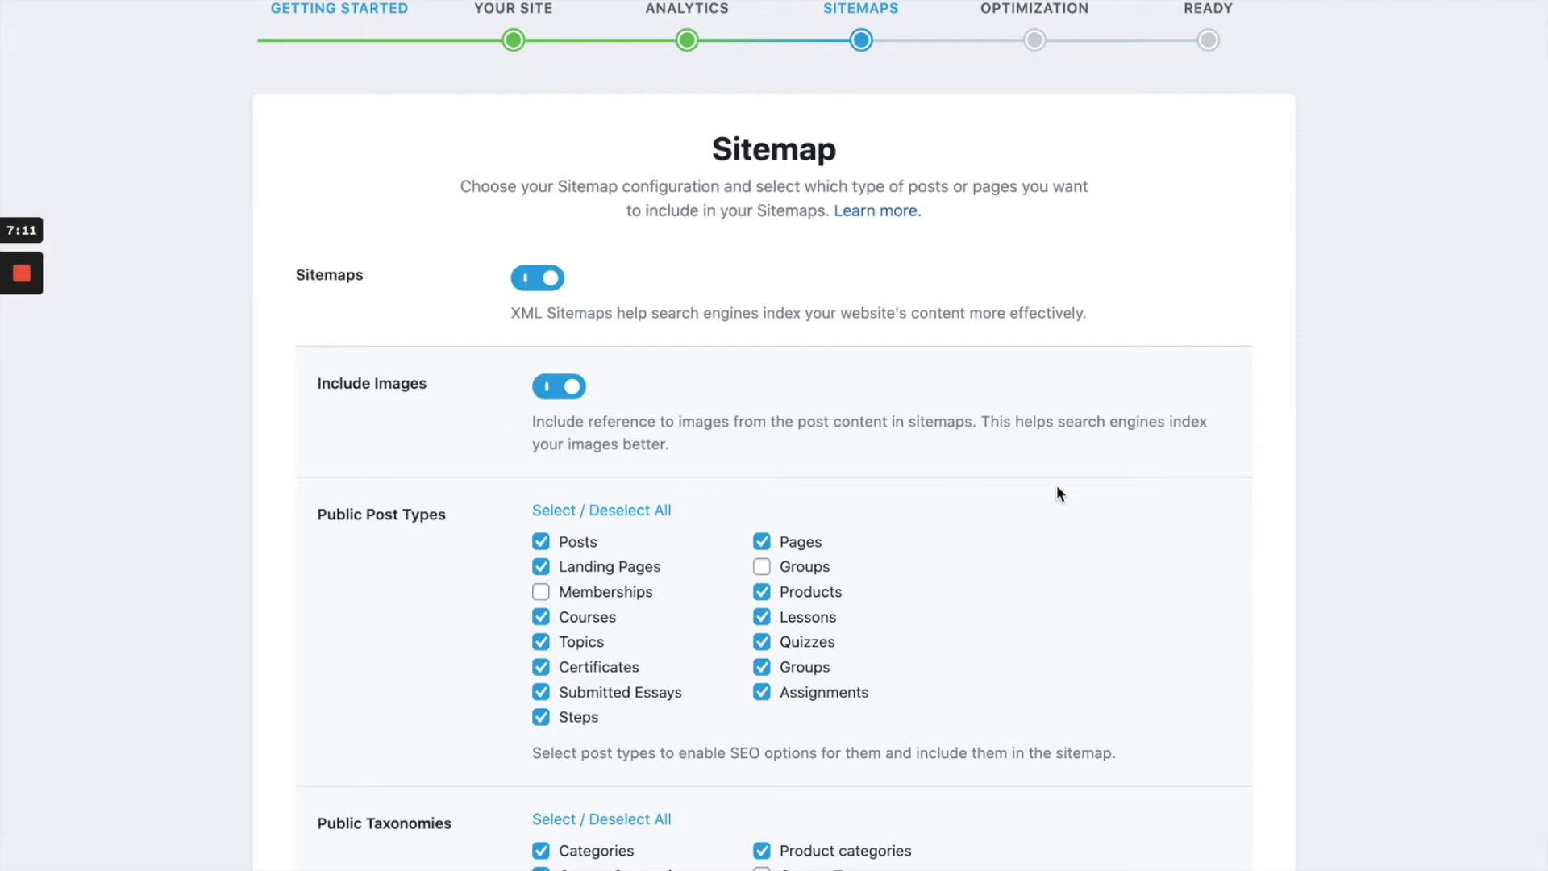
scroll(1059, 494, down, 2)
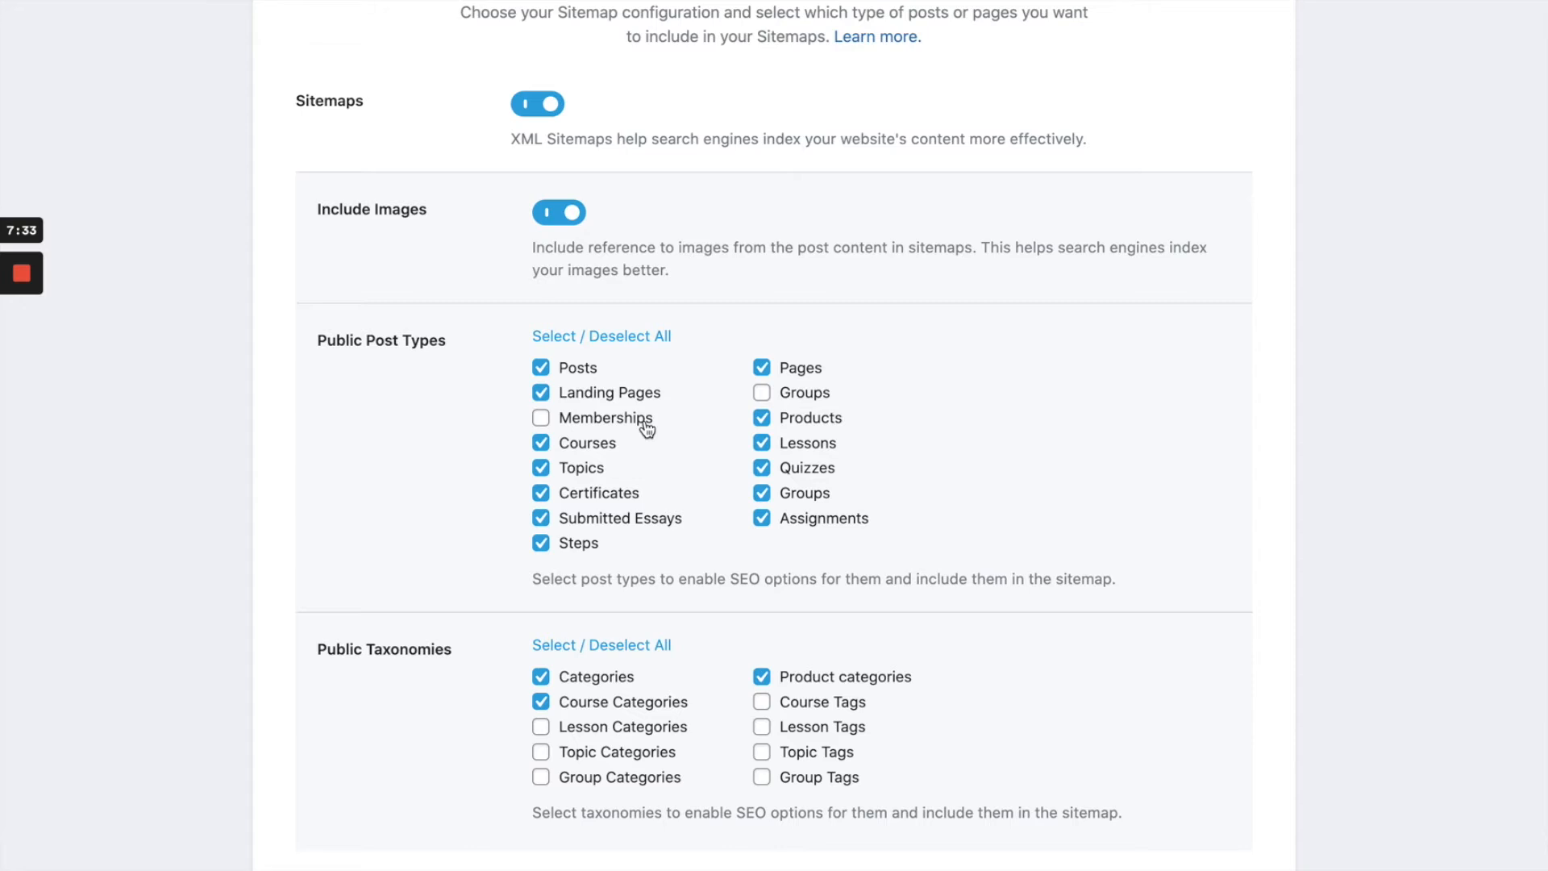
scroll(873, 468, down, 1)
scroll(872, 468, down, 2)
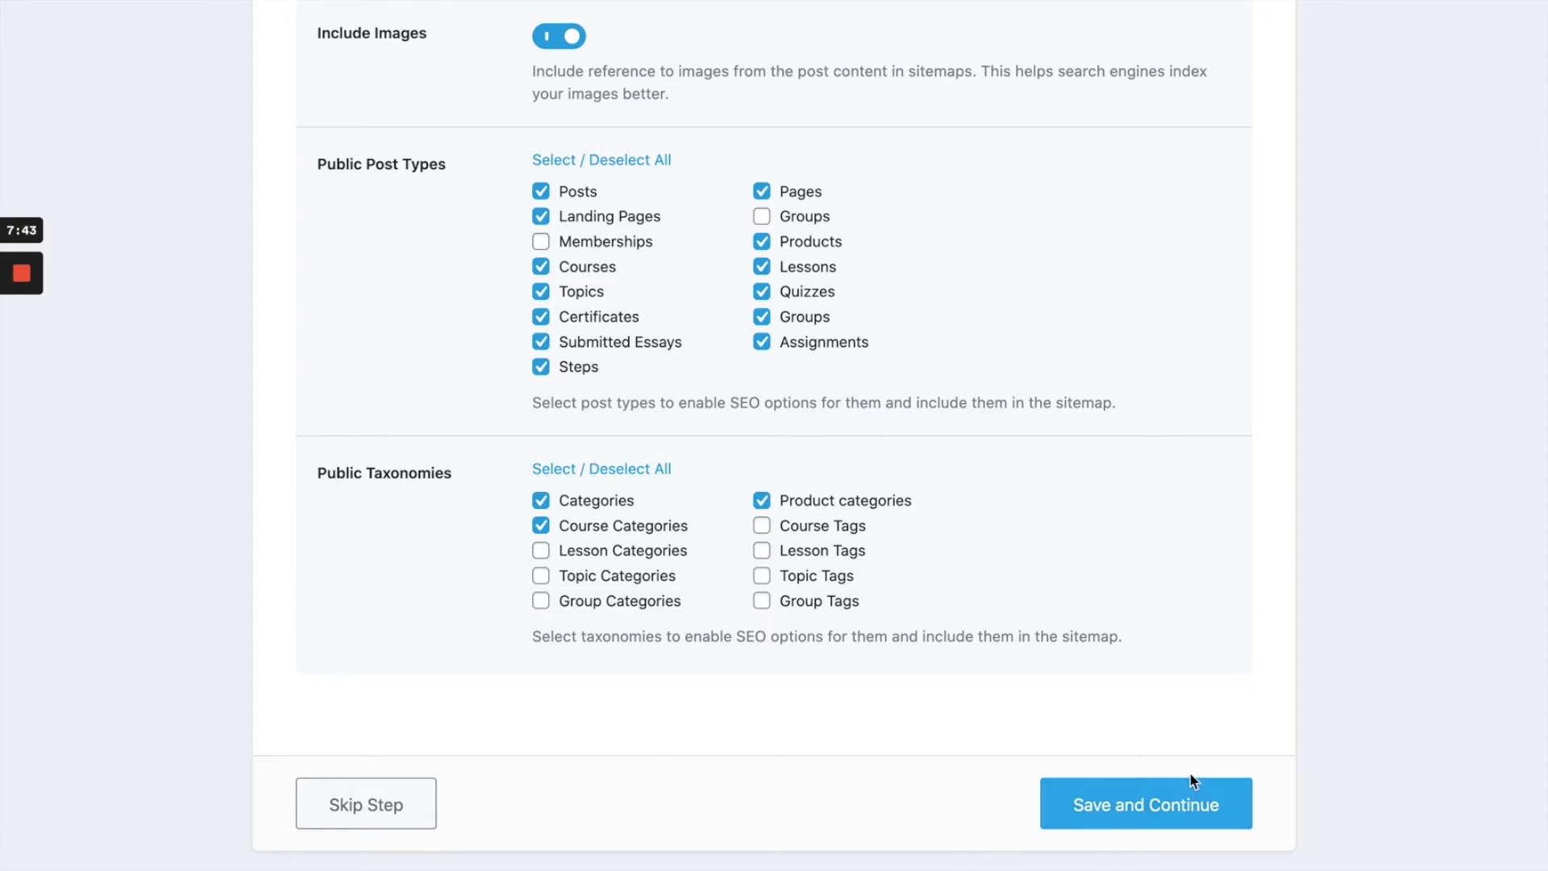
click(1174, 813)
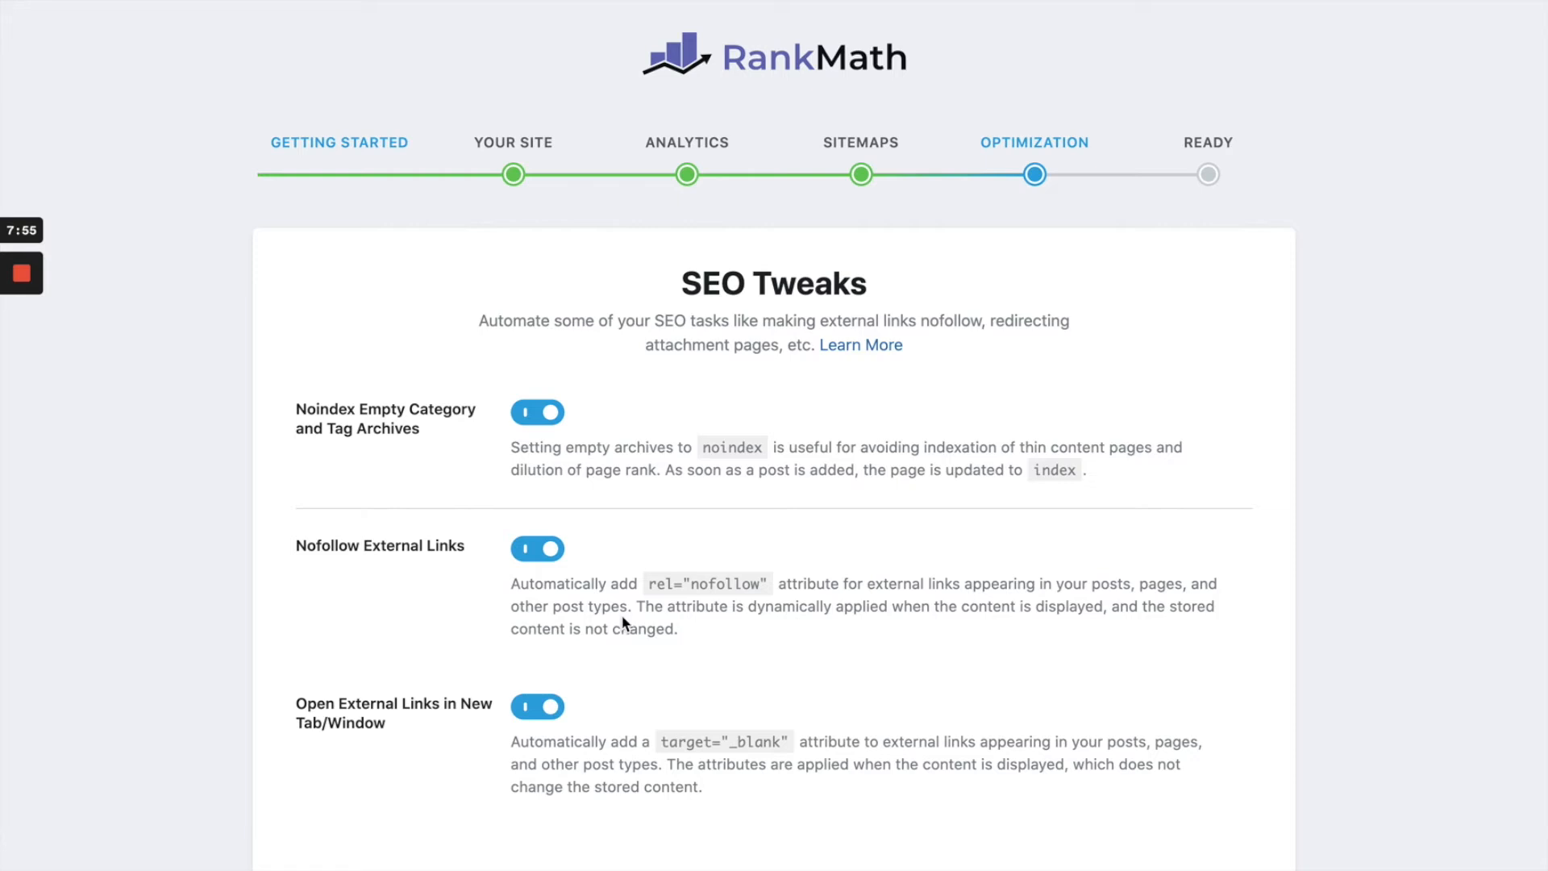
Save the SEO Tweaks with all three options enabled, and proceed to the advanced options setup
scroll(718, 471, down, 1)
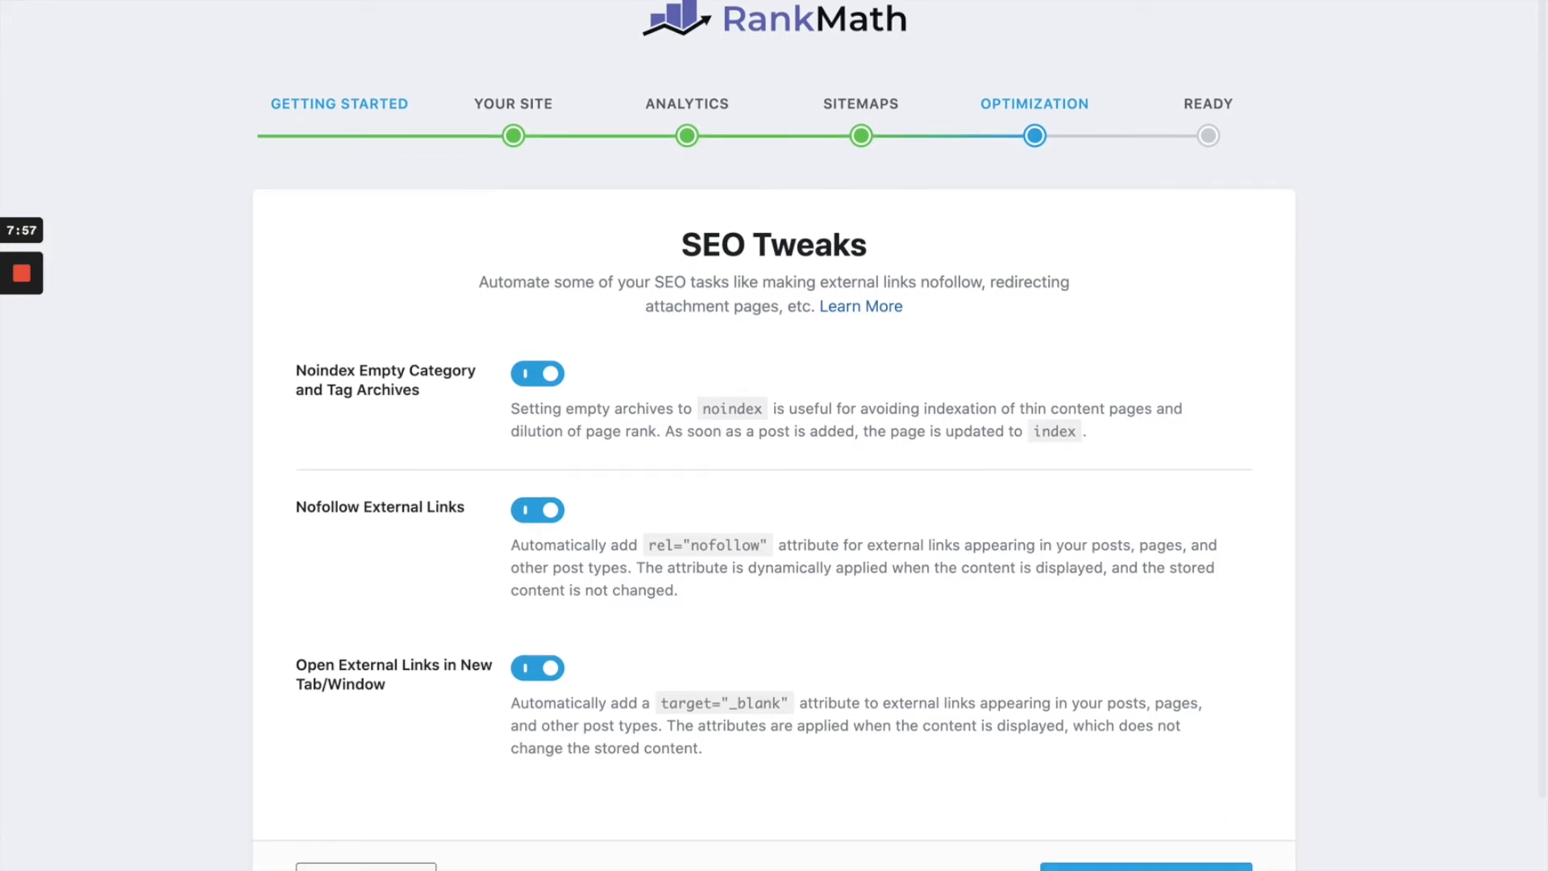
click(1196, 865)
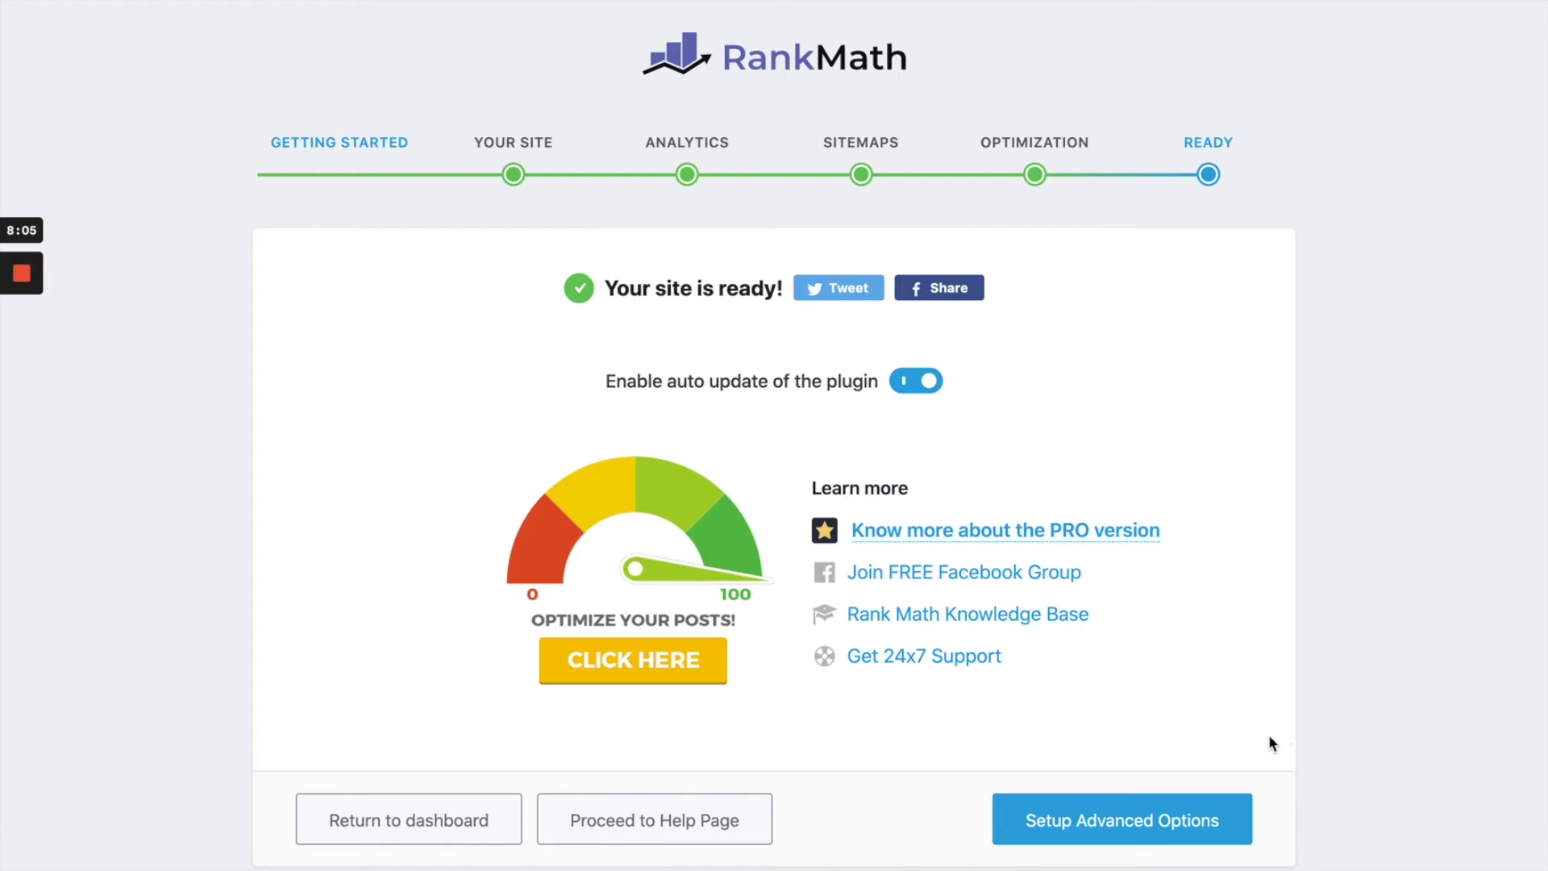
click(1145, 823)
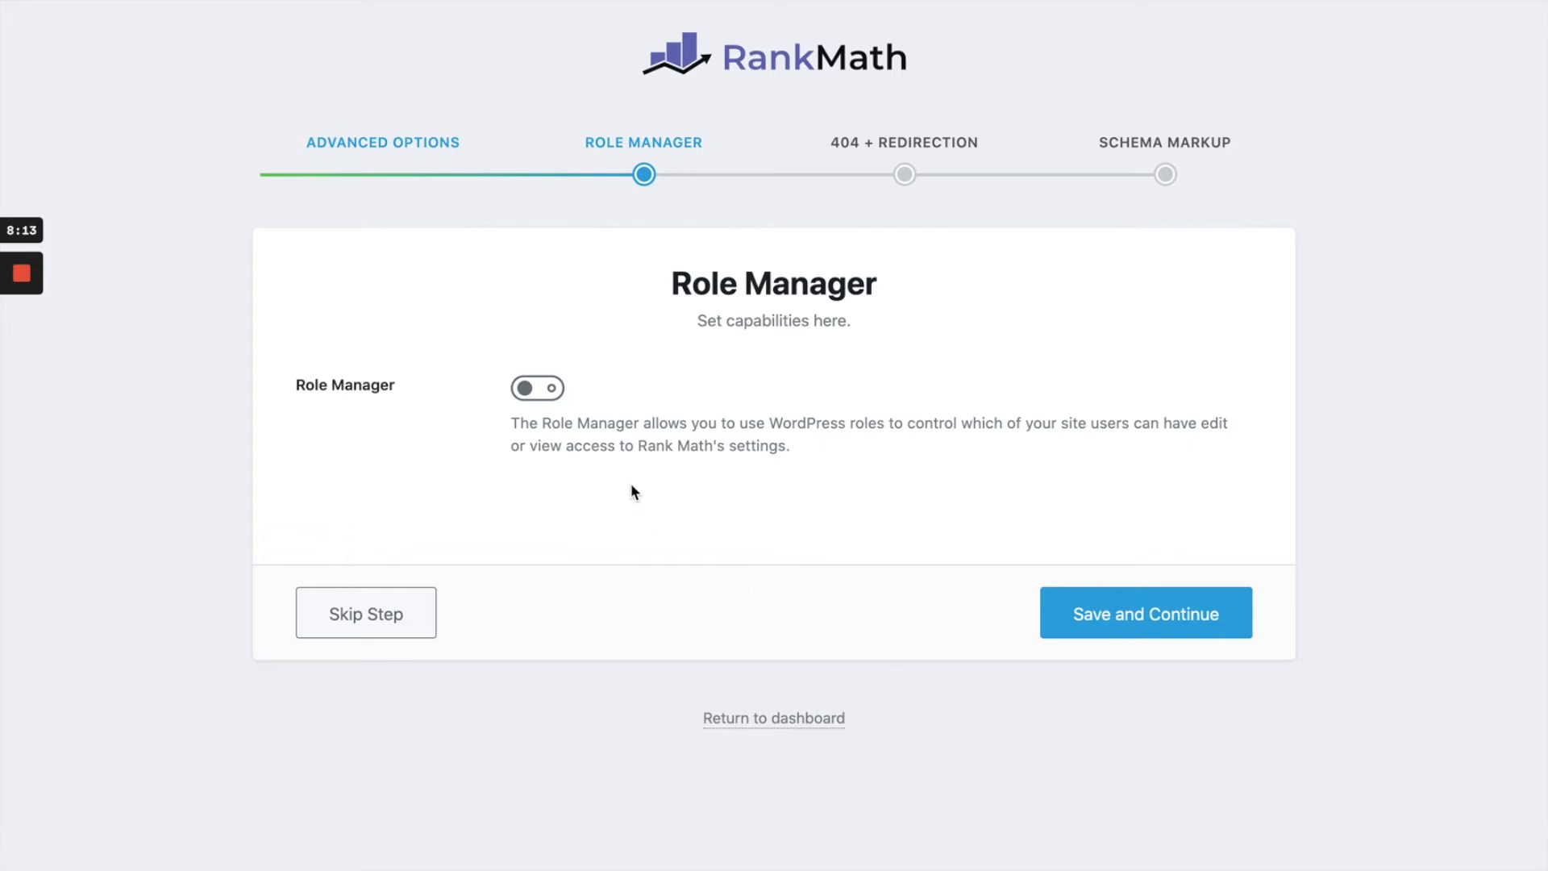
Enable the Role Manager, review the default capabilities for each user role, and save them
click(544, 389)
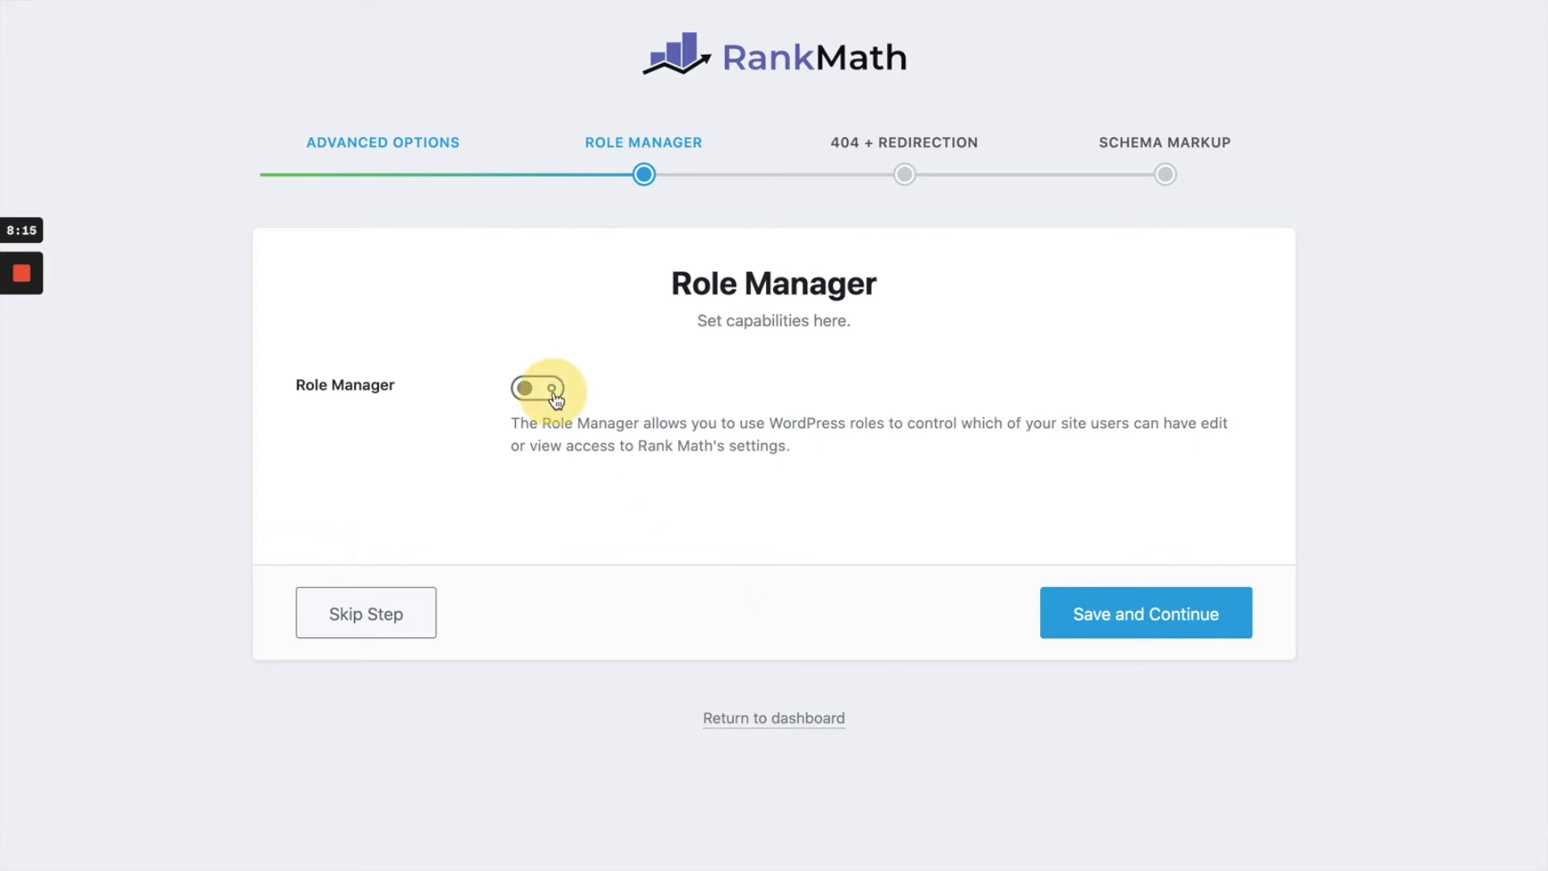
scroll(1129, 472, down, 5)
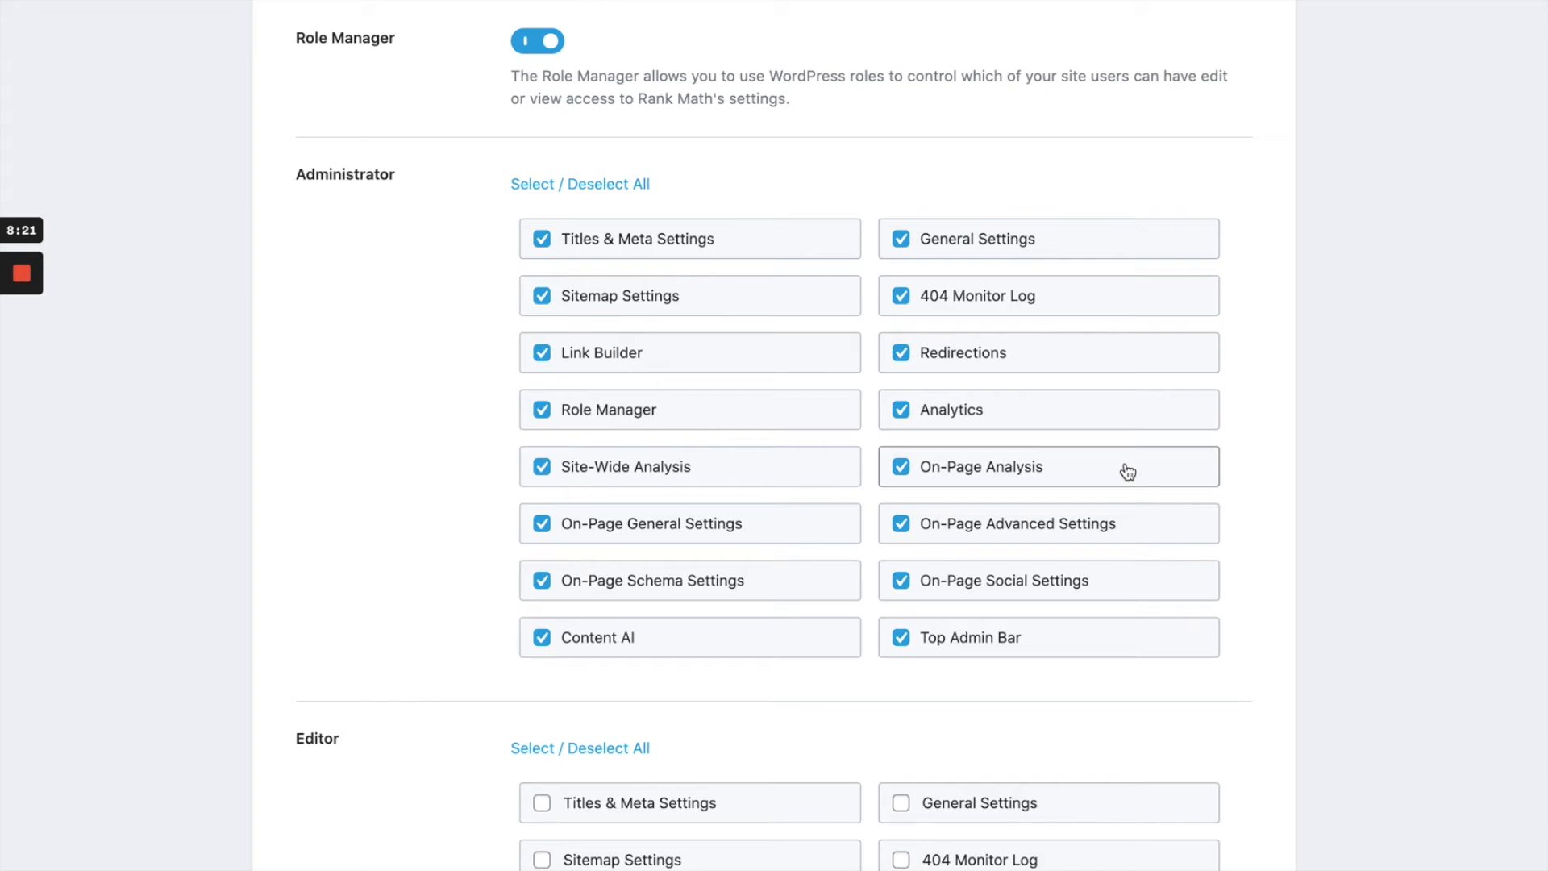
scroll(1128, 471, down, 4)
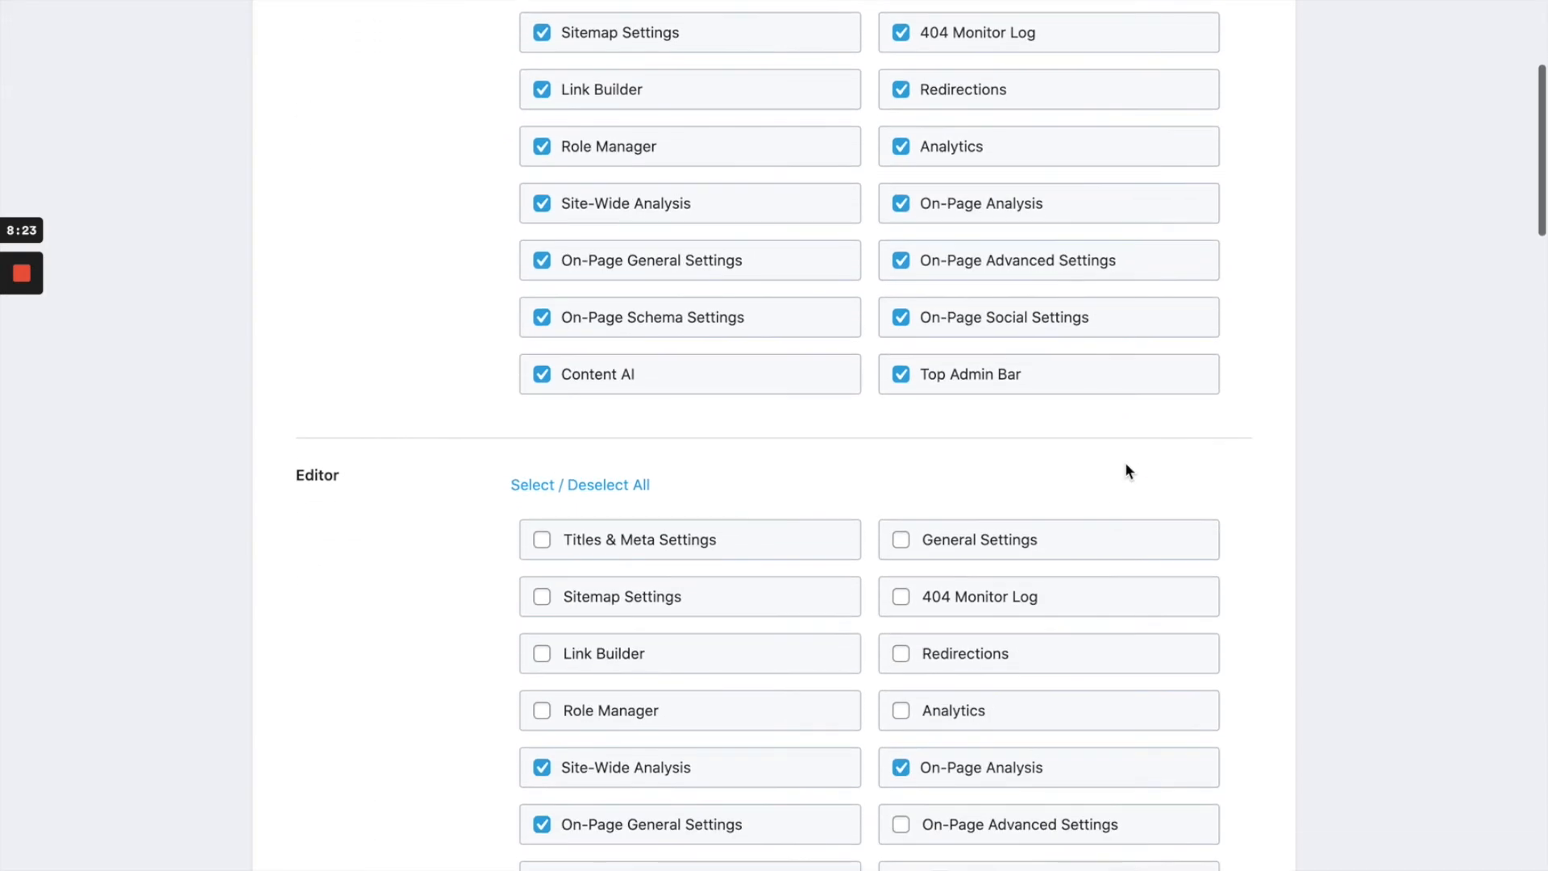
scroll(1119, 476, down, 12)
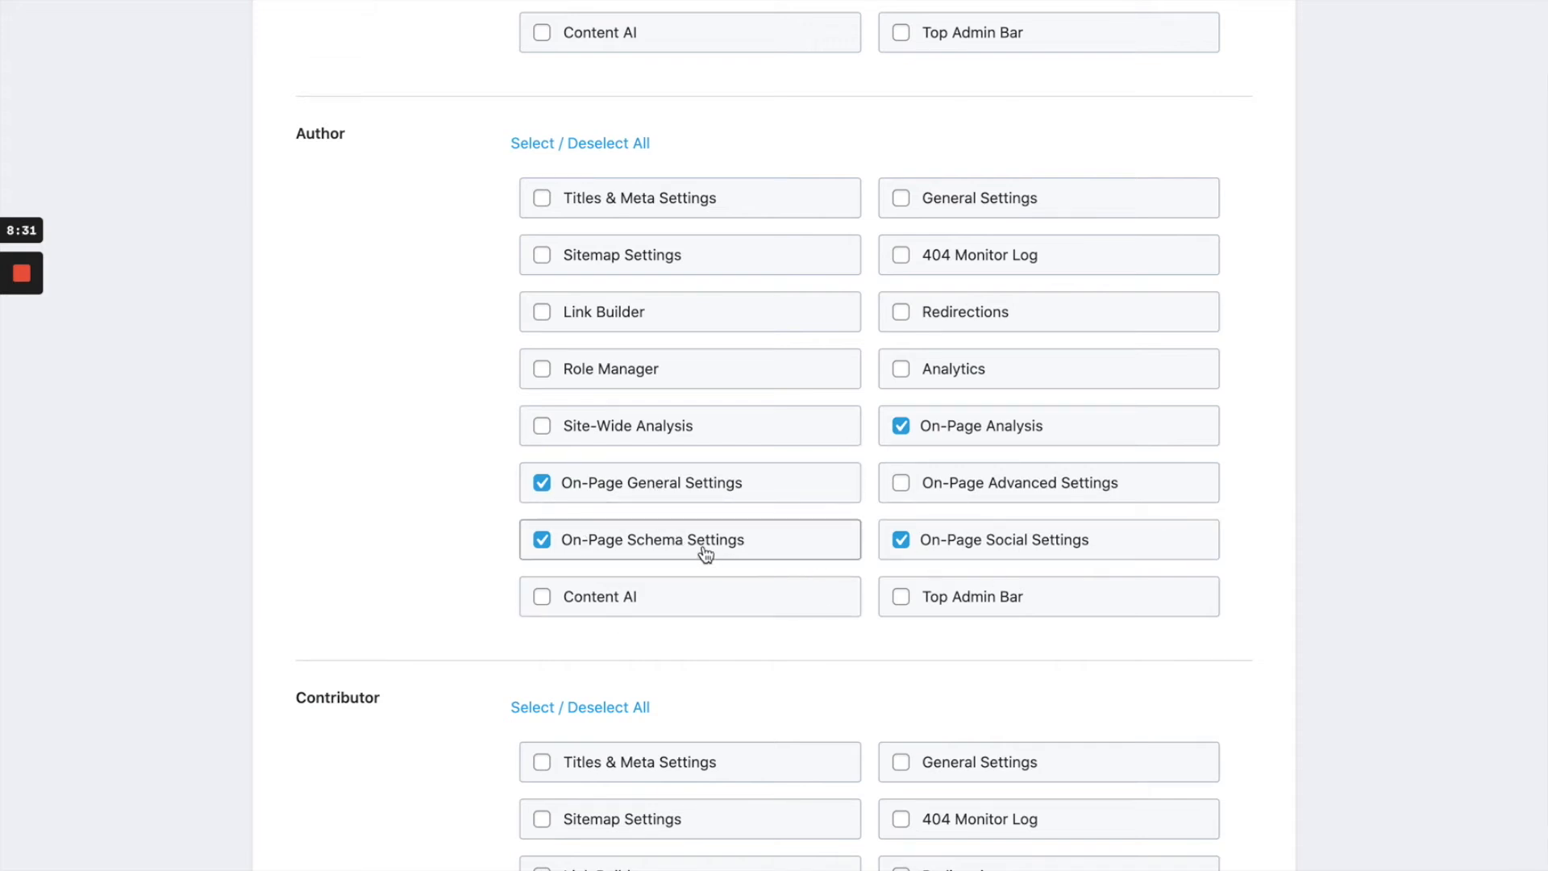
scroll(812, 533, down, 5)
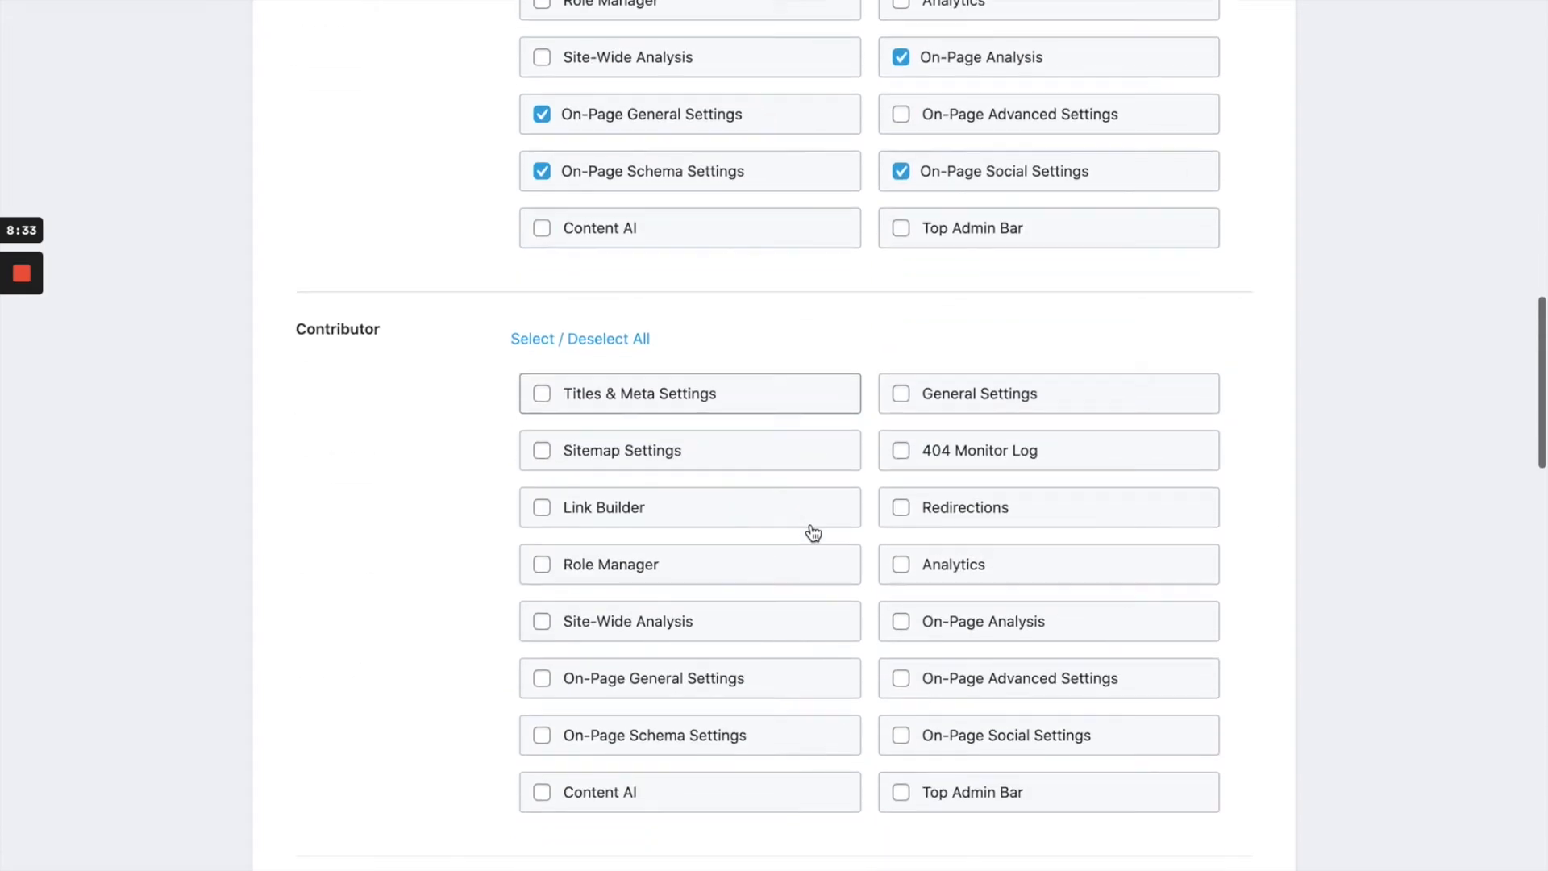
scroll(812, 532, down, 10)
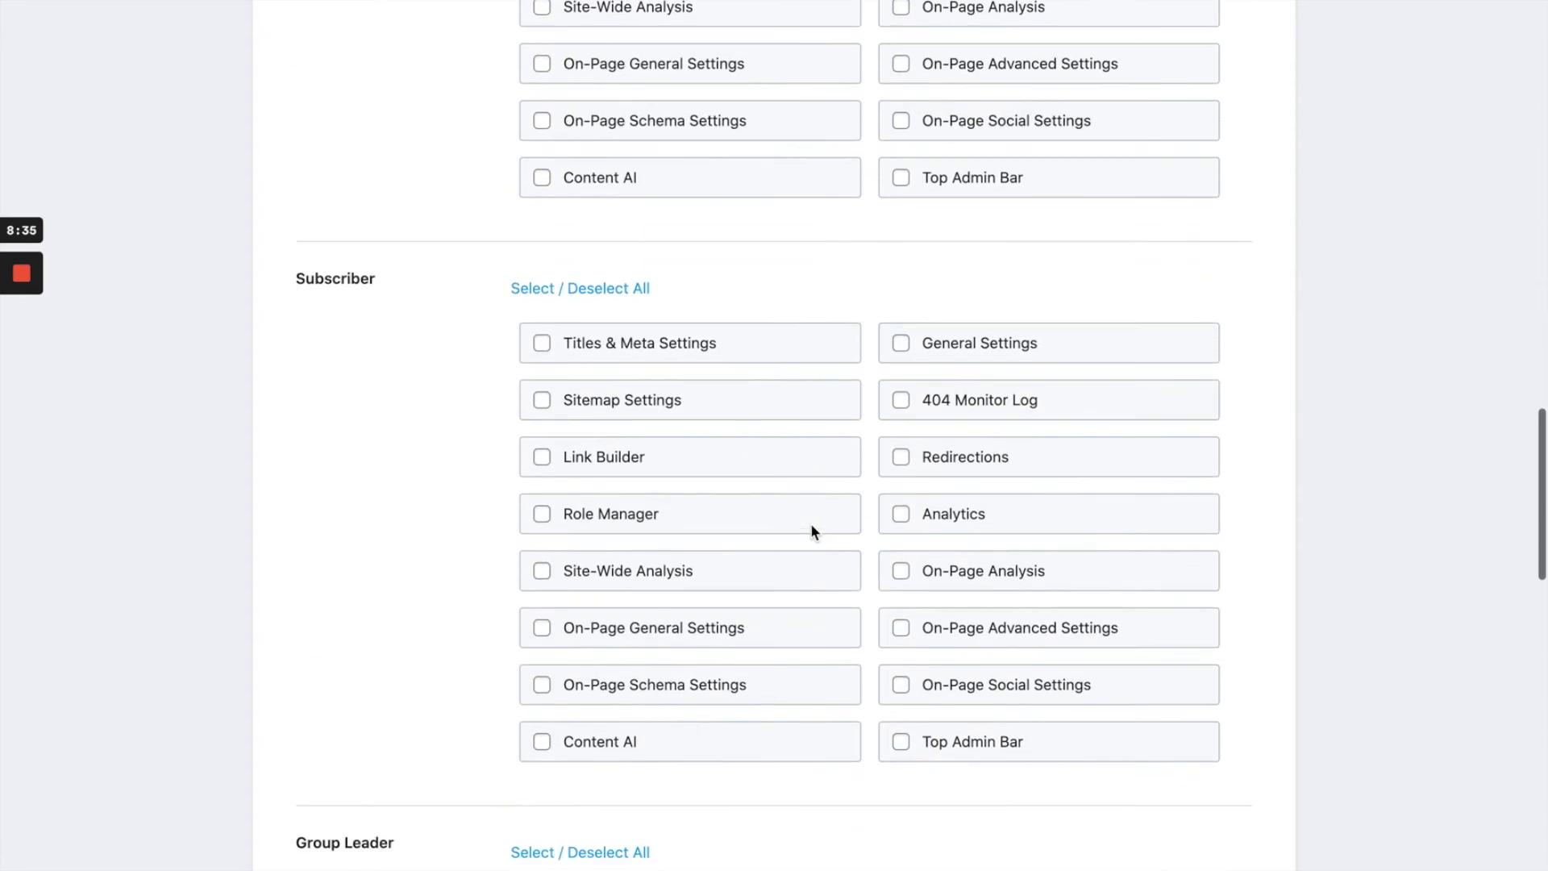
scroll(813, 533, down, 16)
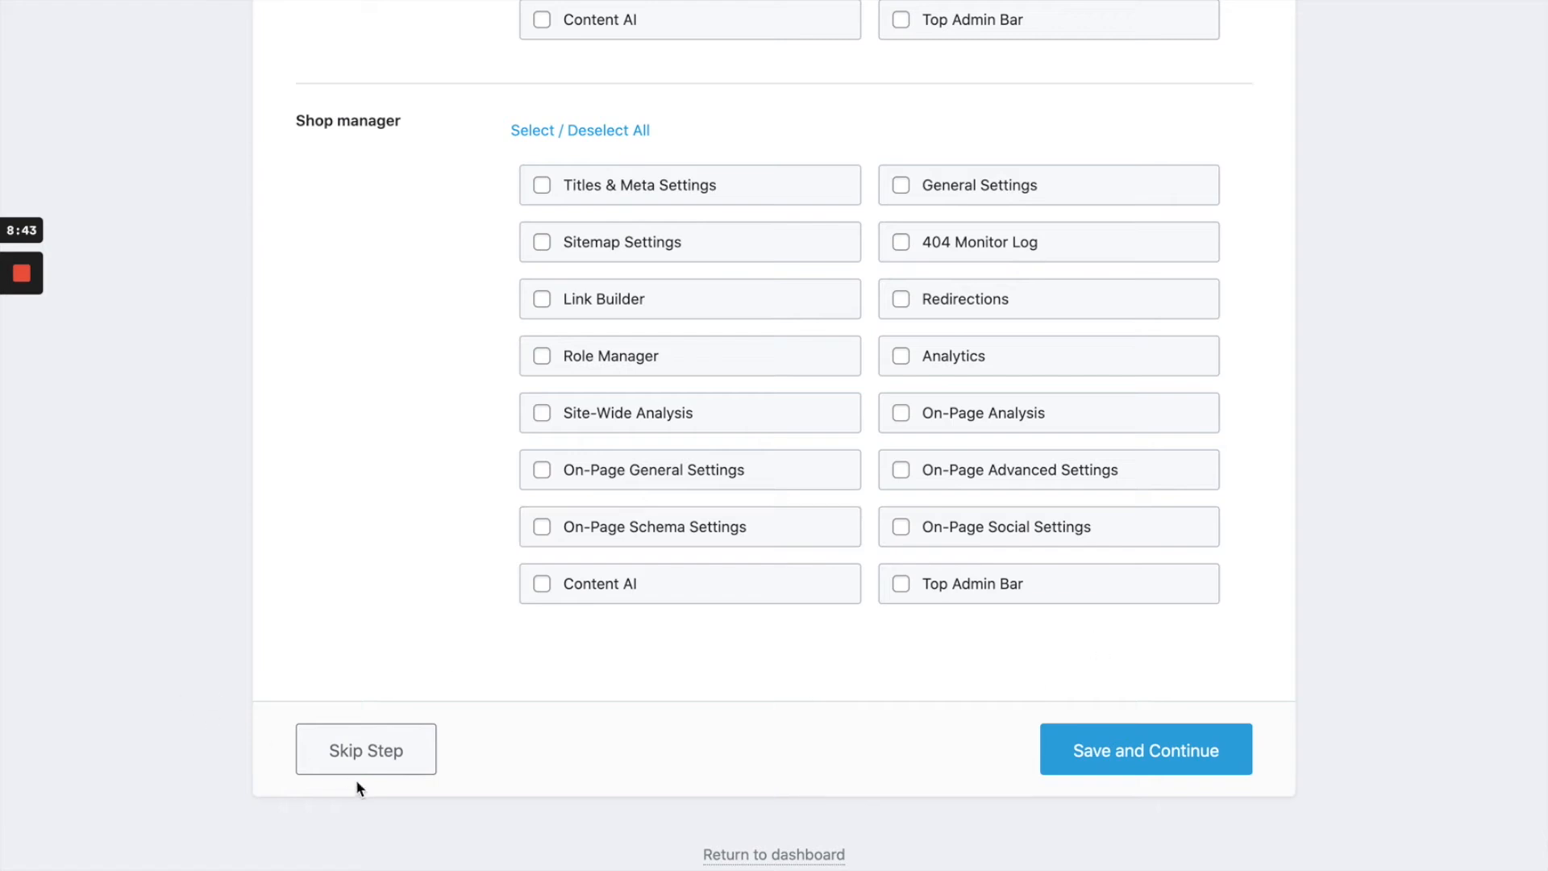
click(1204, 770)
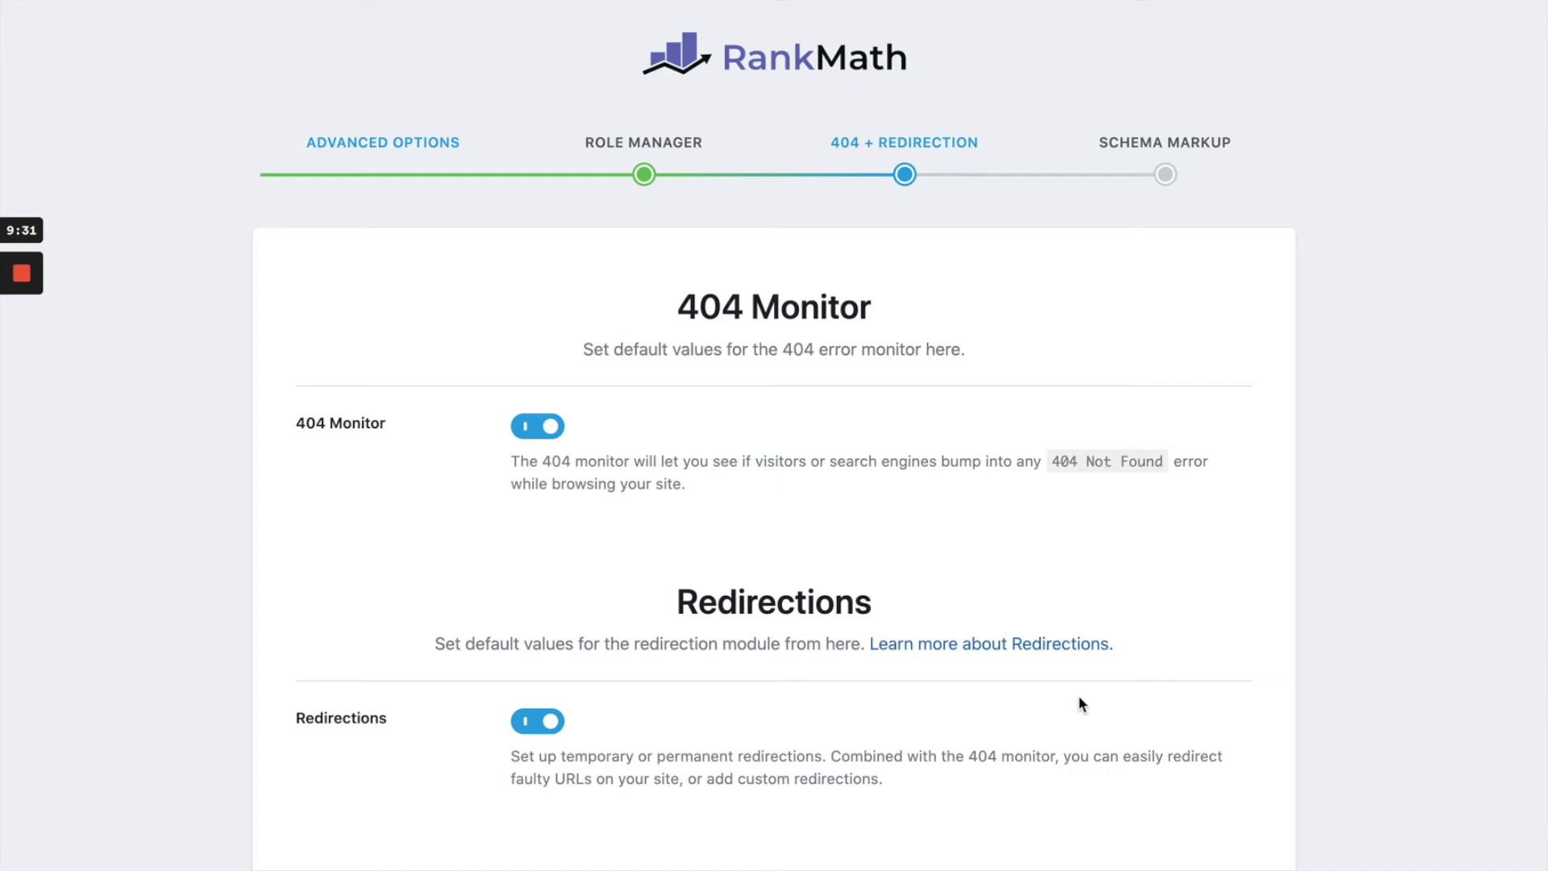
Save the advanced setup with 404 Monitor and Redirections enabled
scroll(985, 594, down, 2)
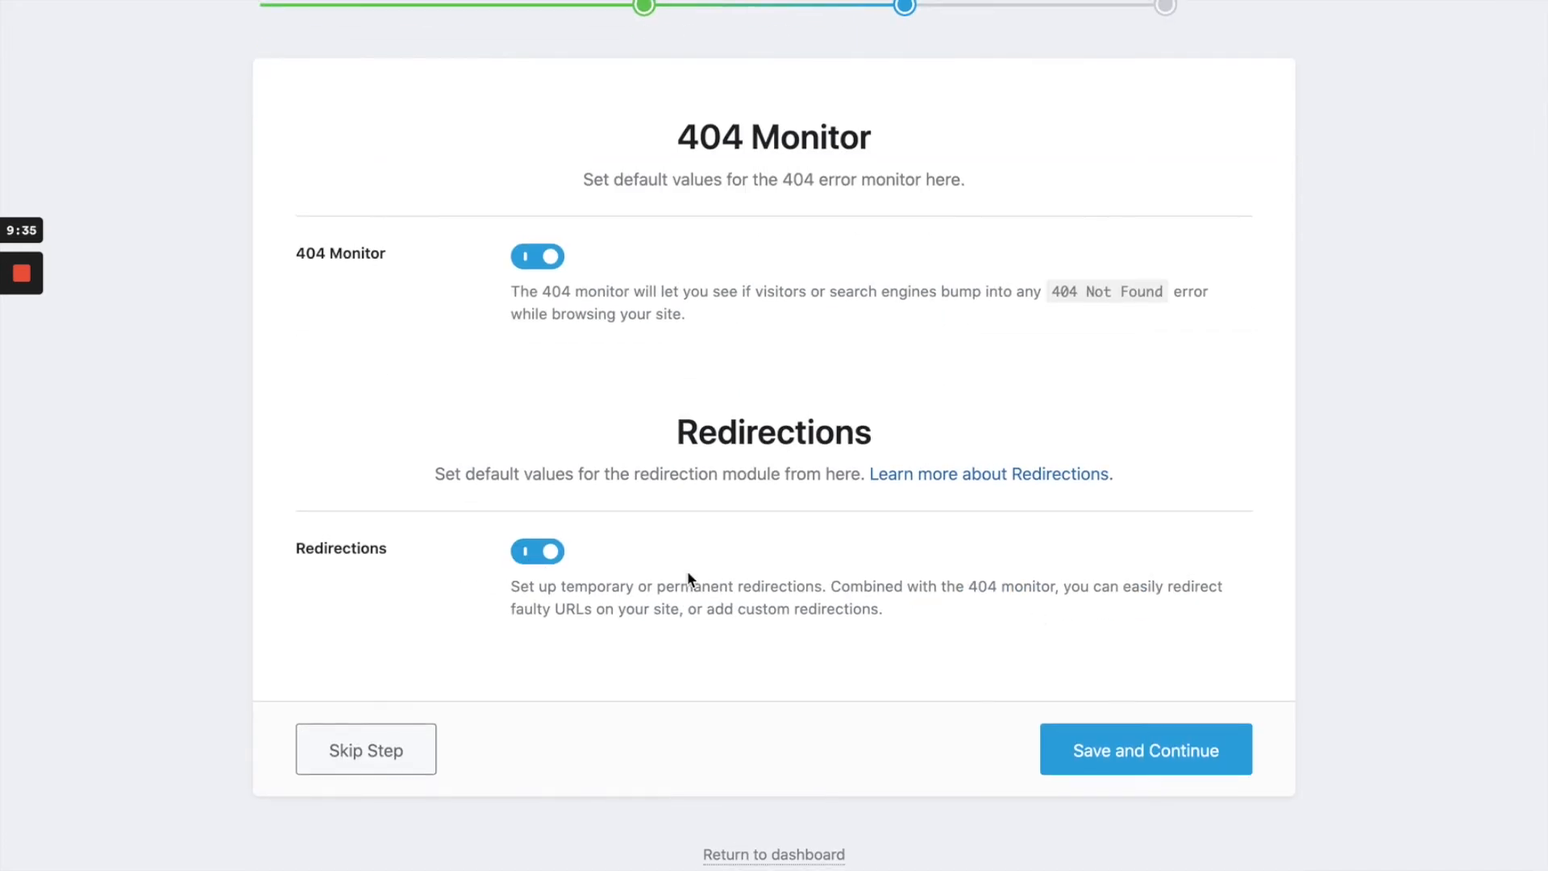
click(1196, 761)
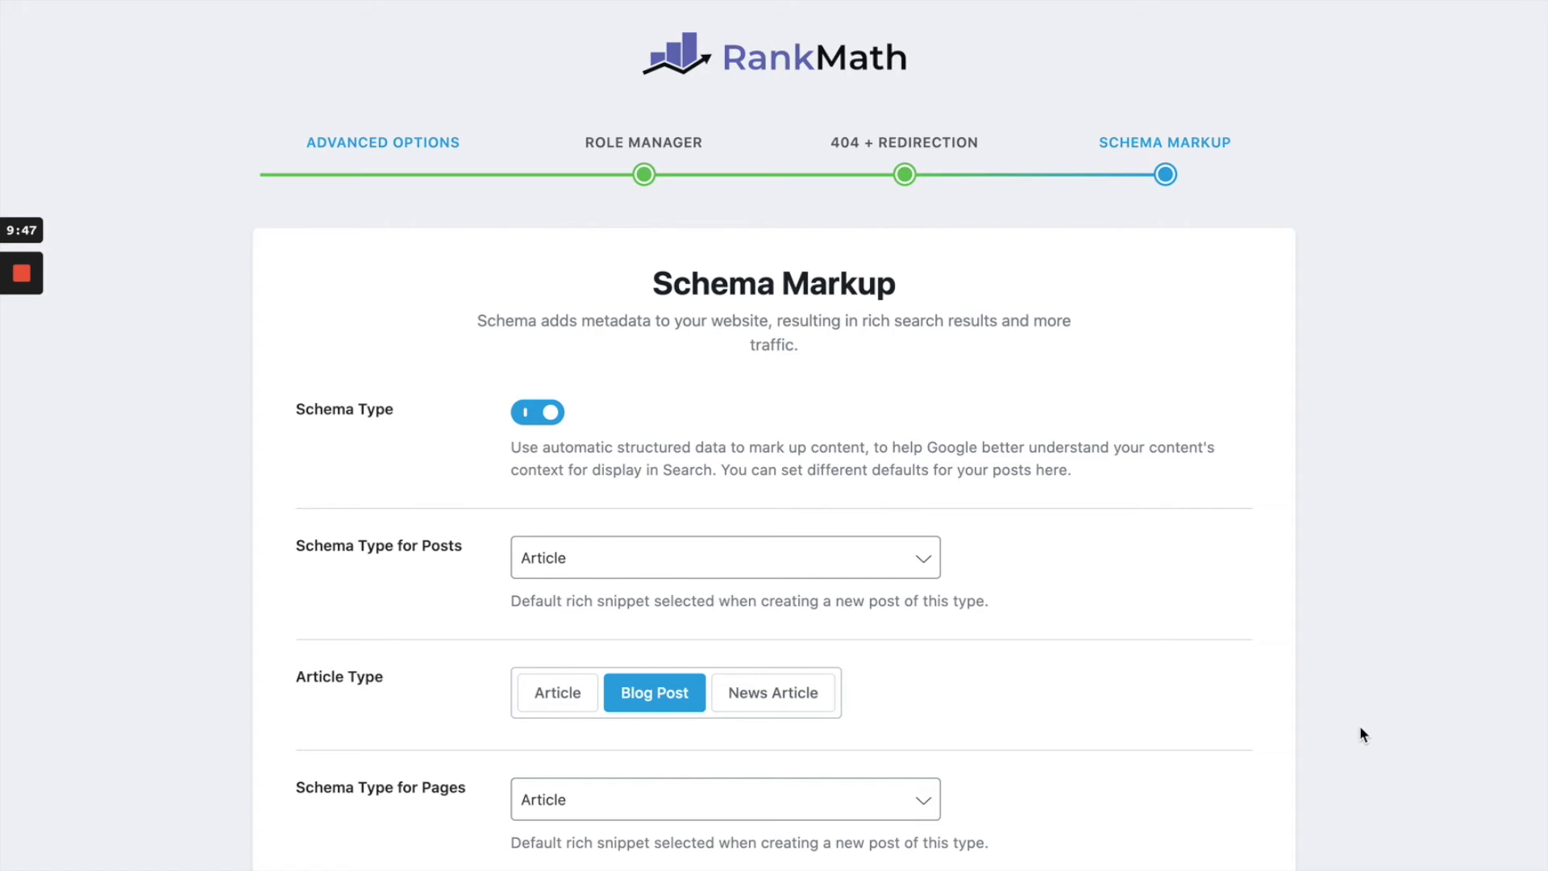
Examine the schema types available for pages, keeping Article as the default
scroll(1361, 730, down, 2)
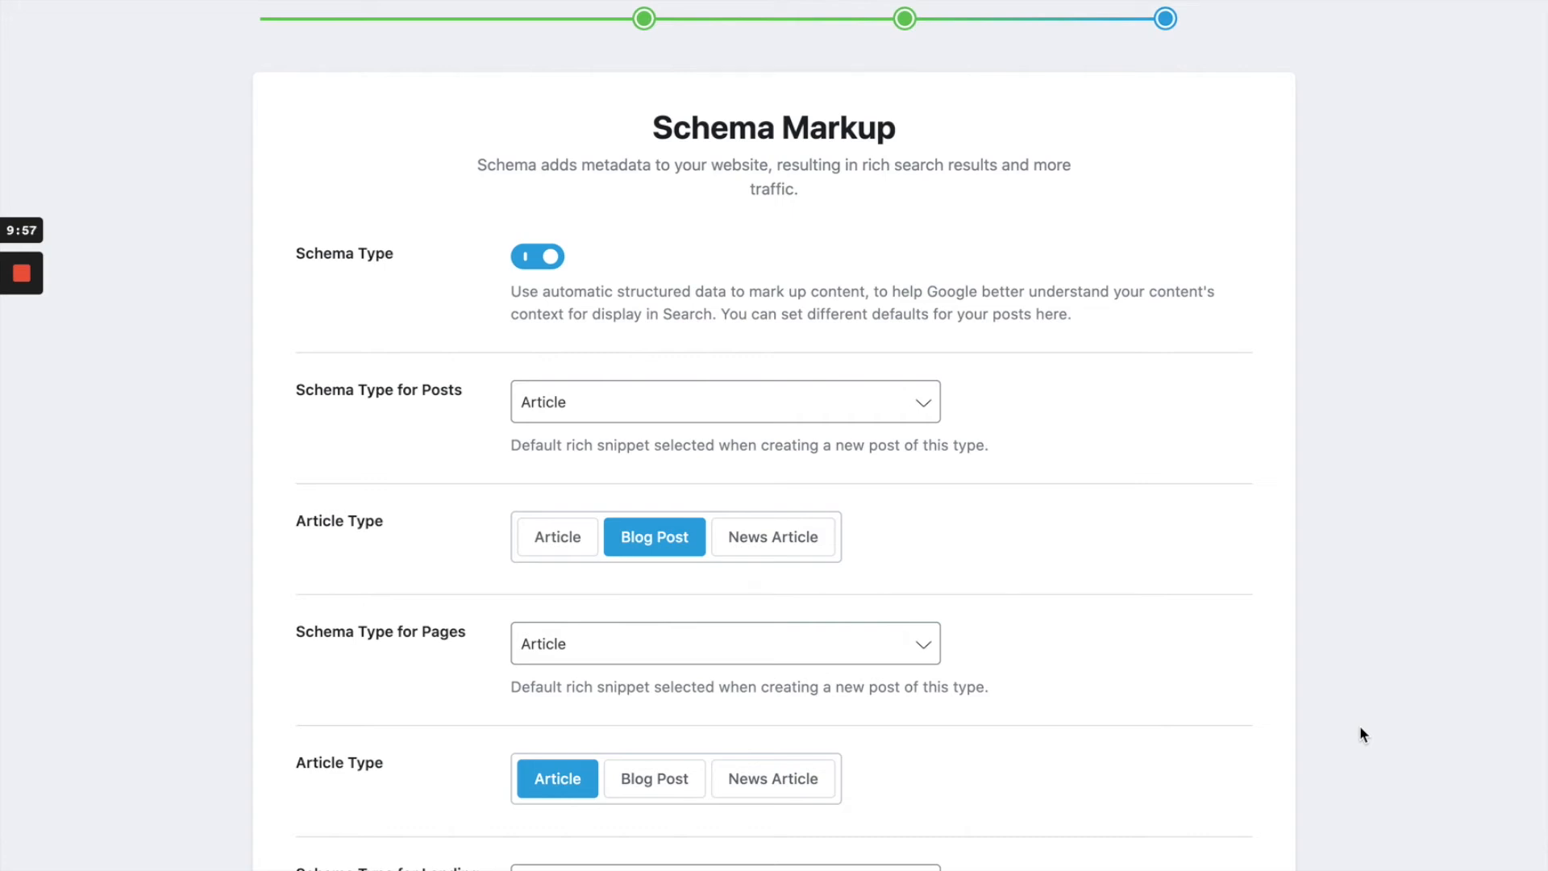
click(621, 643)
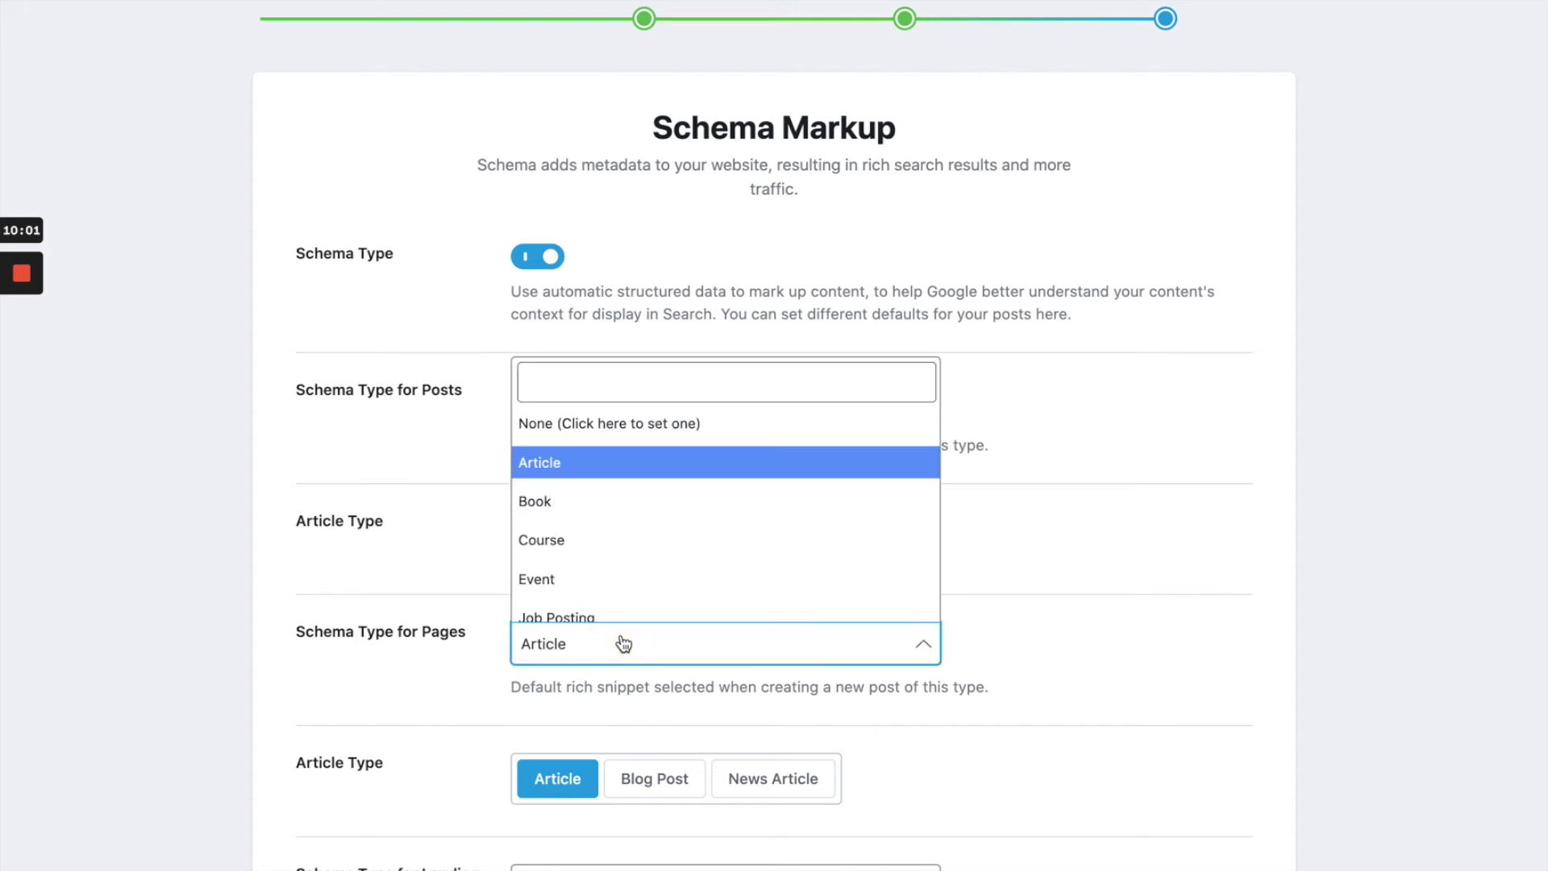
scroll(633, 565, down, 3)
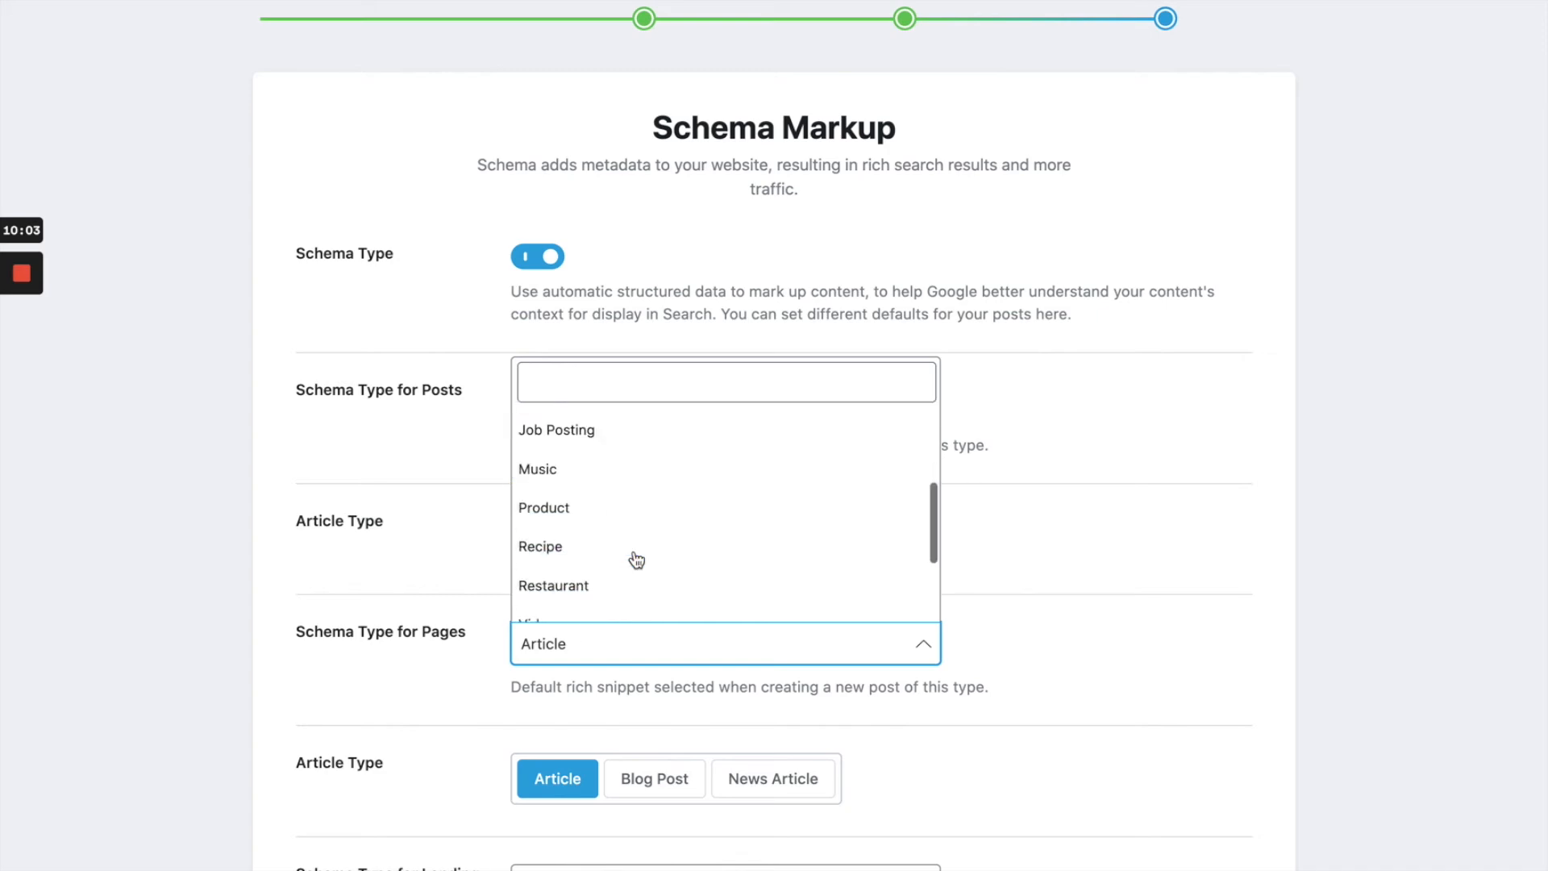
scroll(633, 553, down, 2)
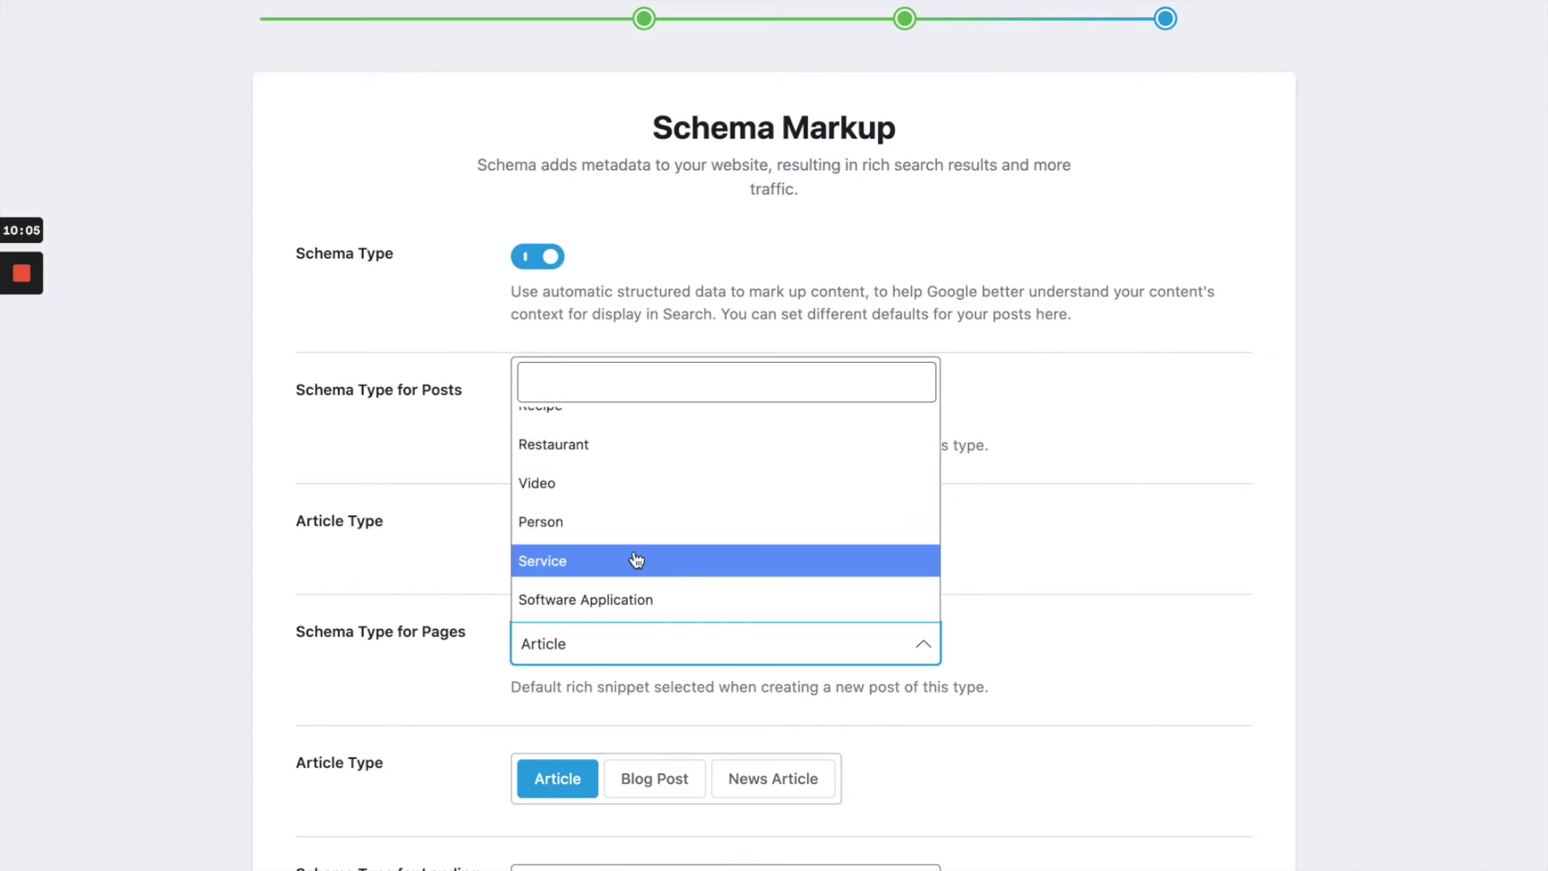
scroll(637, 560, up, 5)
click(1125, 569)
Review the default schema types for landing pages, products, courses and the other post types, and save the Schema Markup settings
scroll(1088, 625, down, 5)
scroll(1088, 625, down, 3)
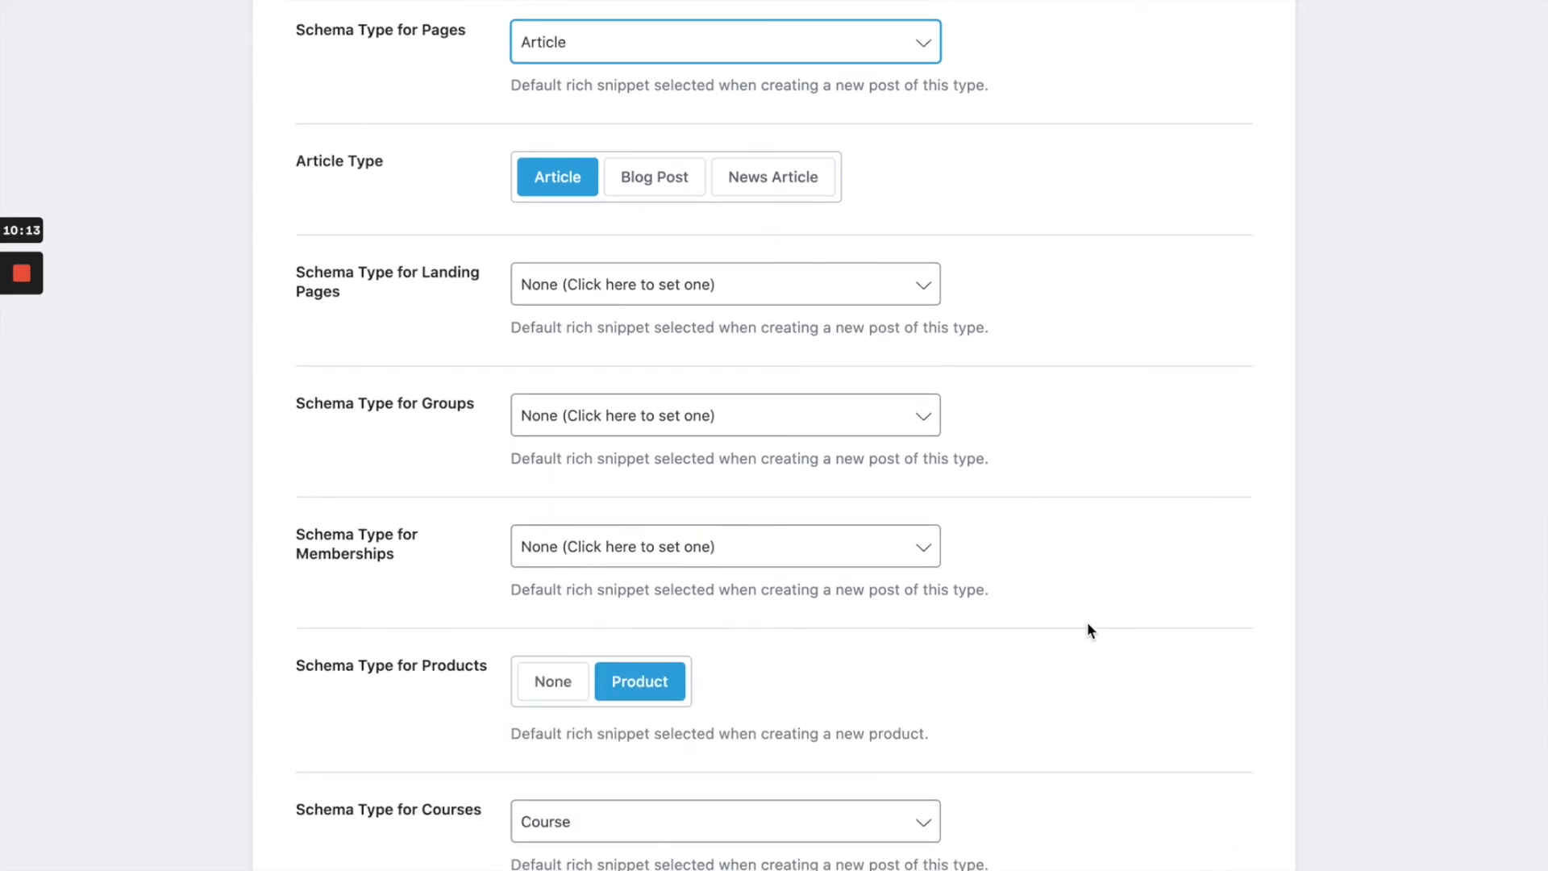
scroll(1057, 656, down, 5)
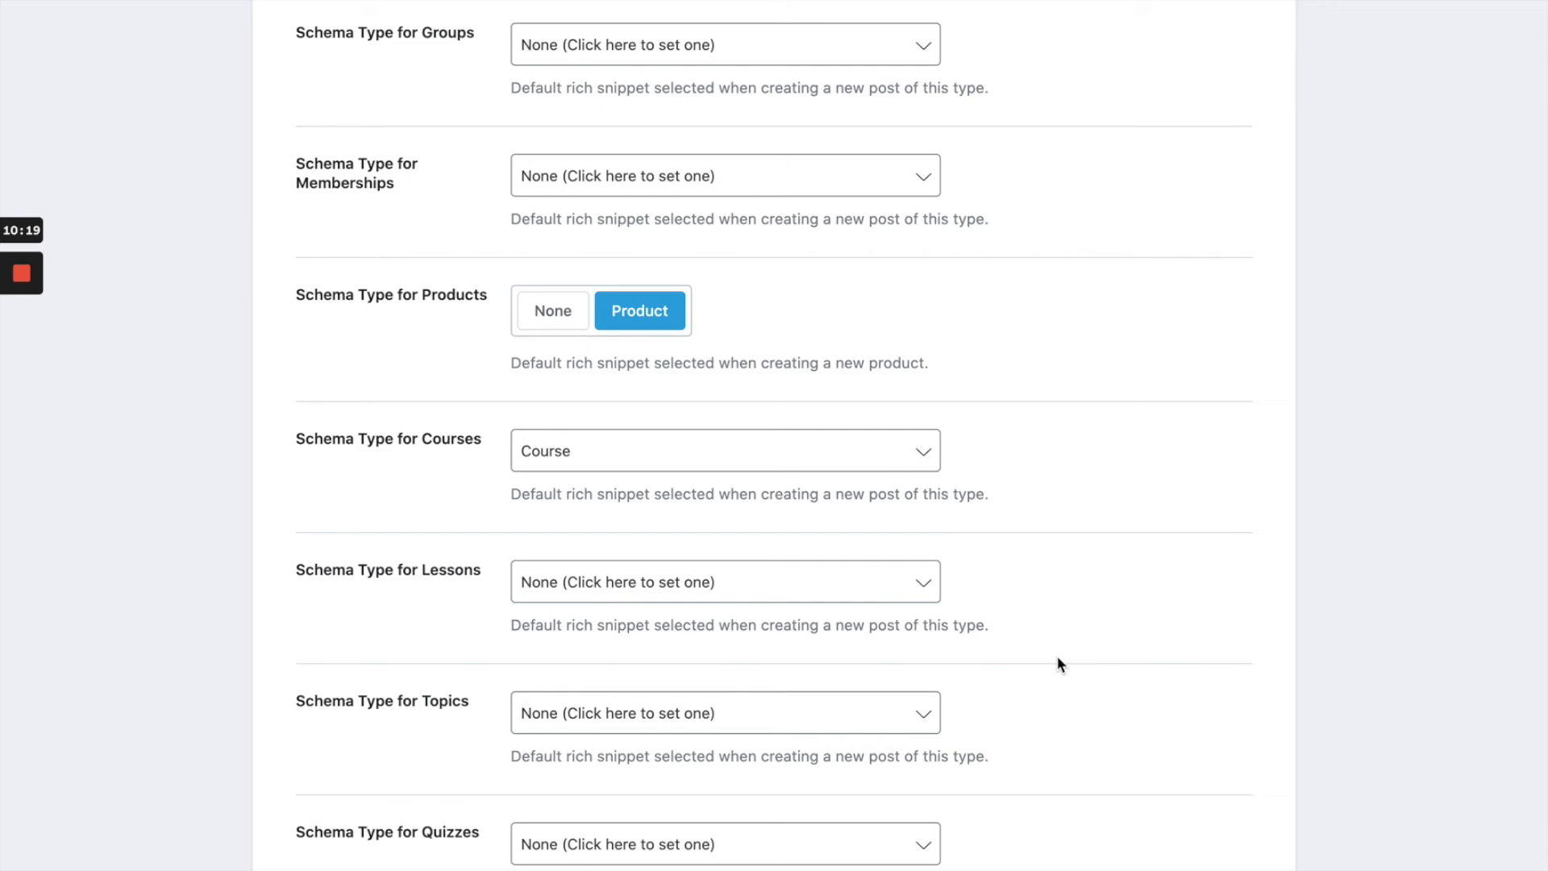
scroll(866, 653, down, 5)
scroll(869, 655, down, 7)
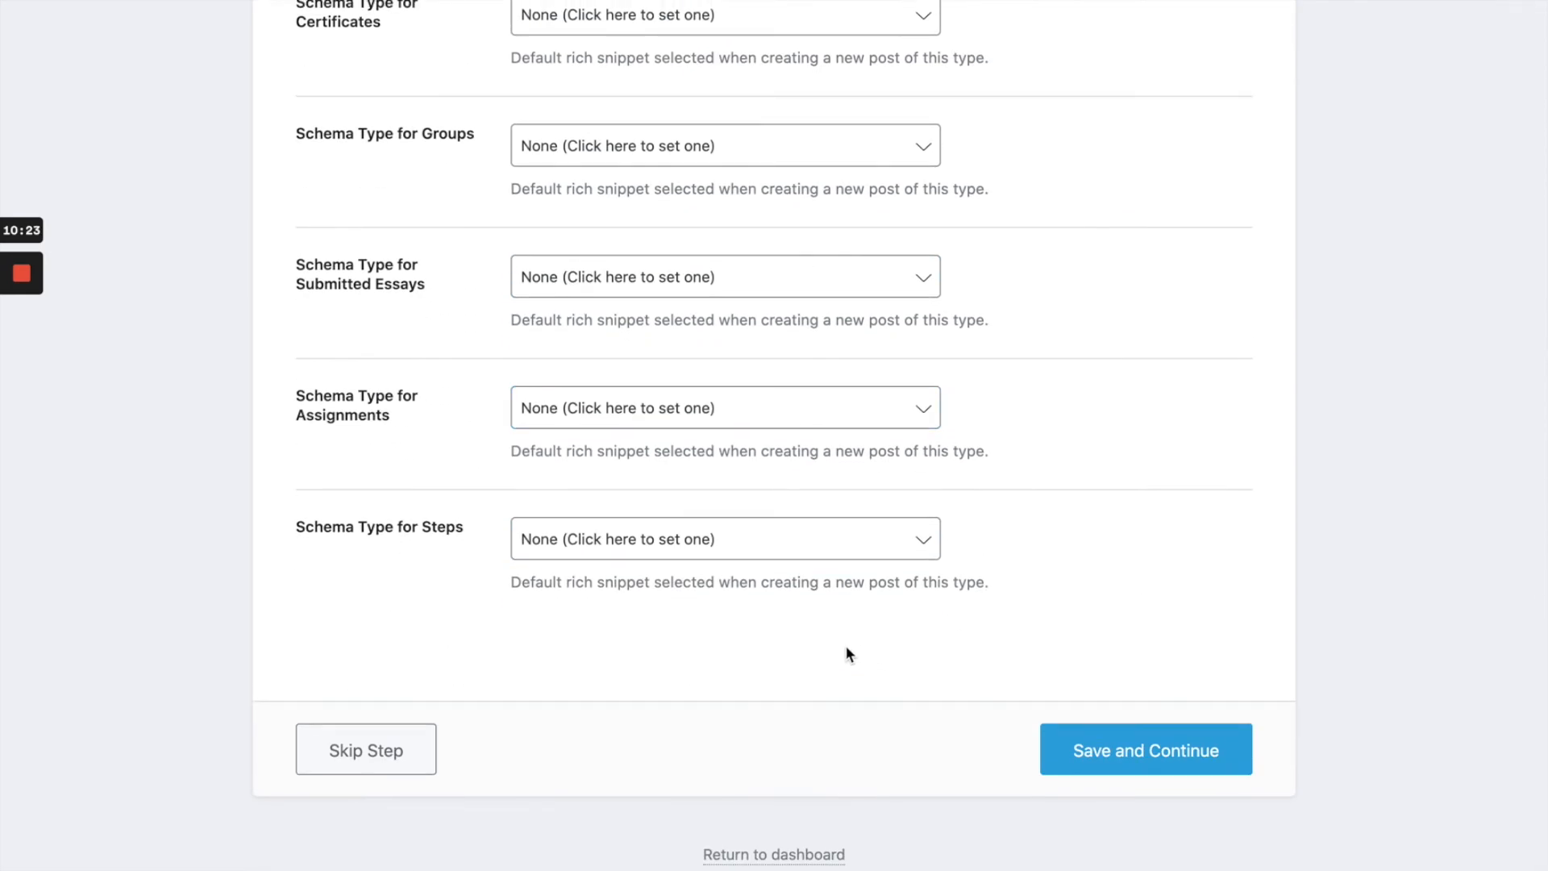
click(1143, 756)
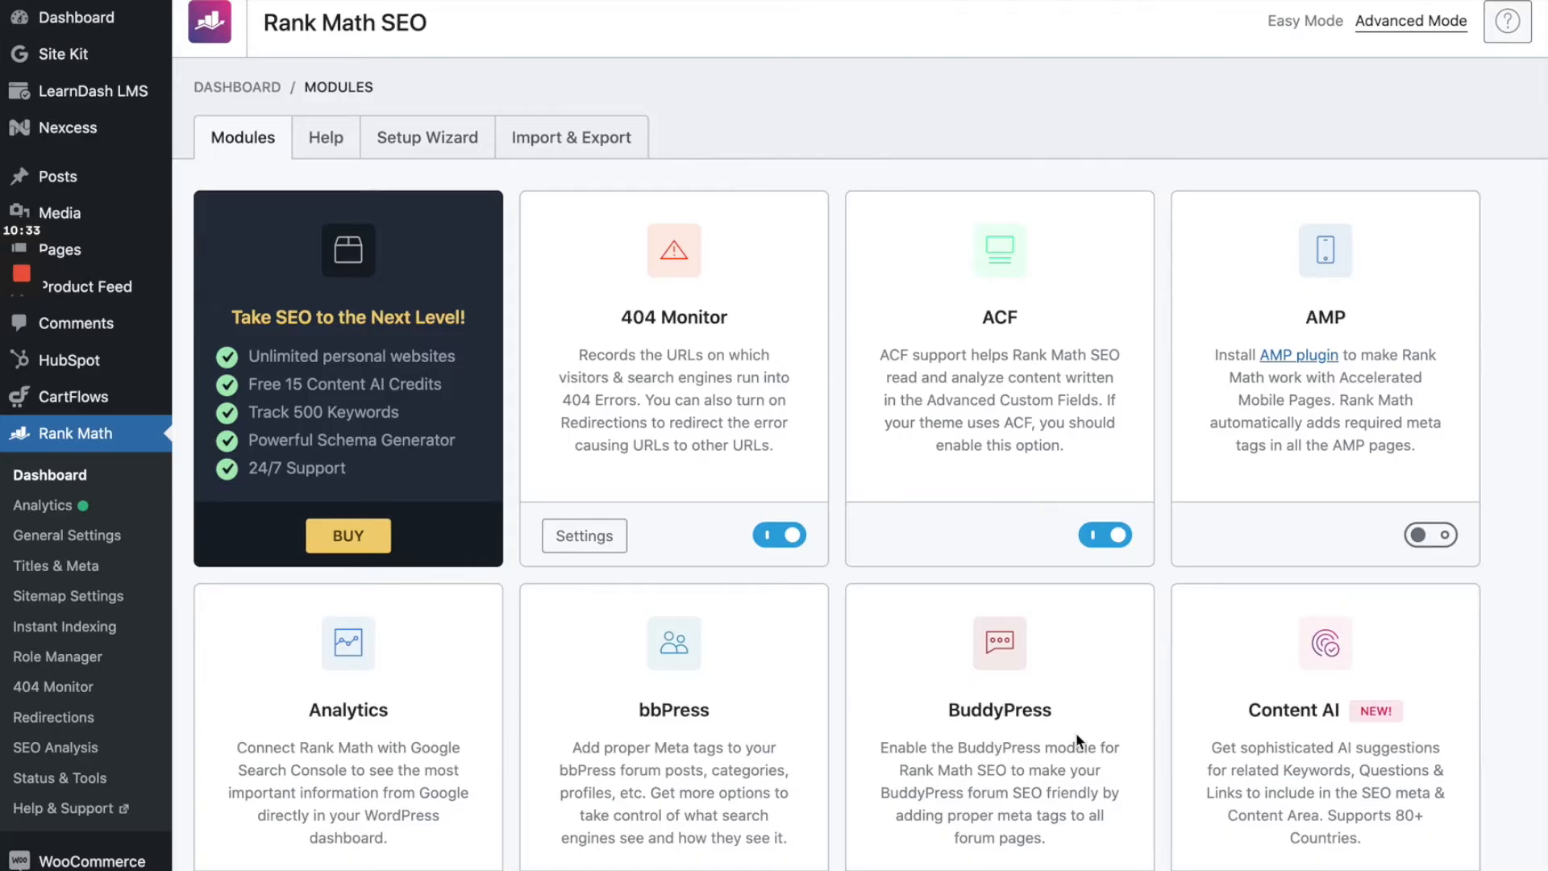
Look through the modules available on the Rank Math dashboard
scroll(1078, 740, down, 10)
scroll(1076, 732, down, 5)
scroll(1075, 732, up, 15)
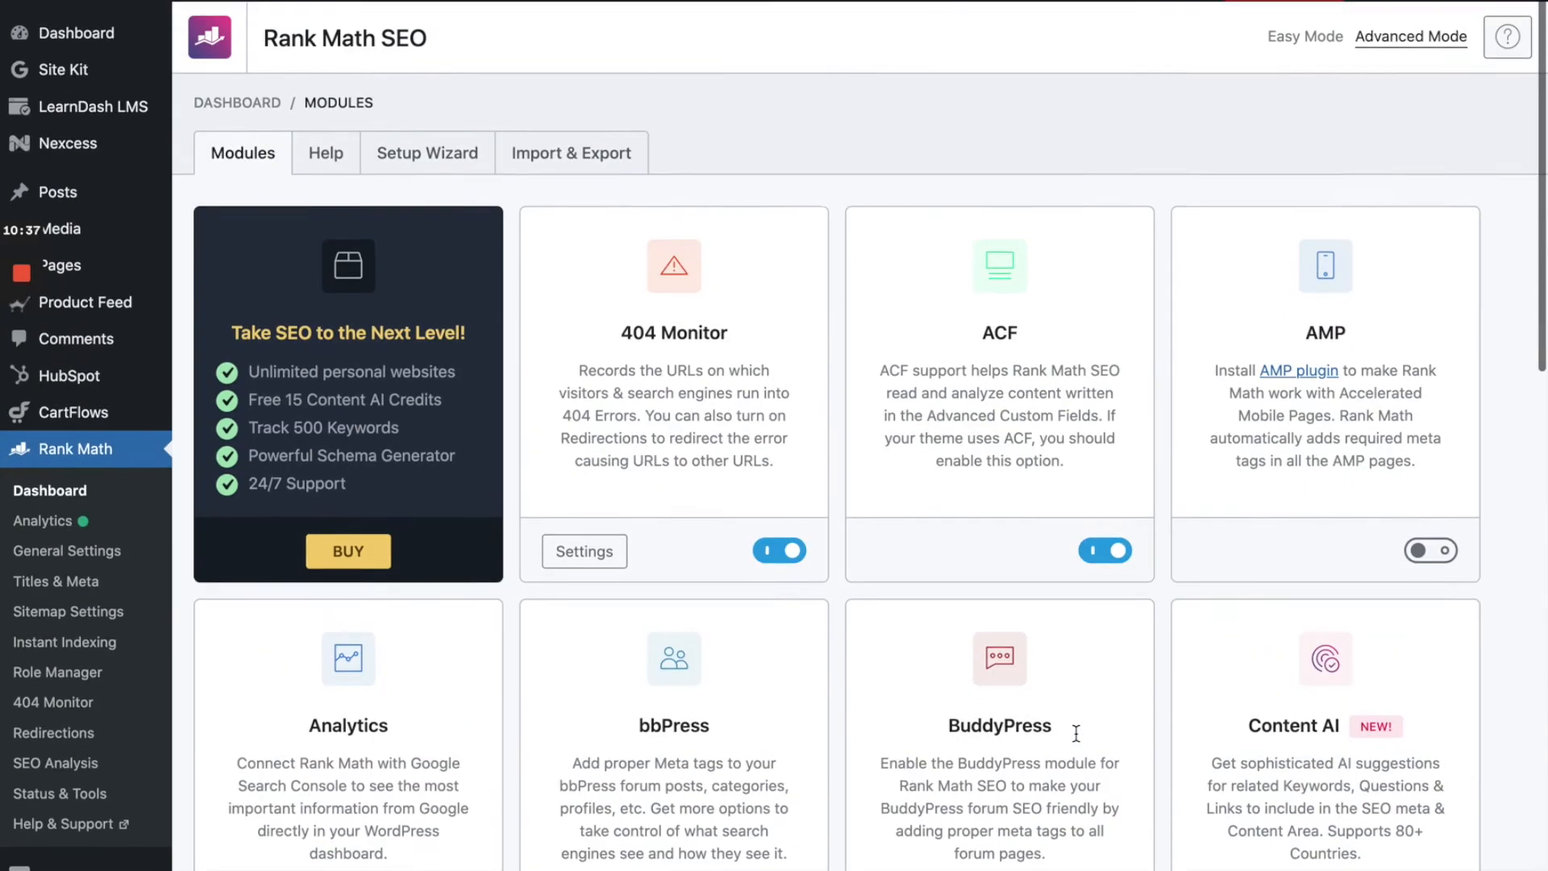
scroll(1076, 732, down, 1)
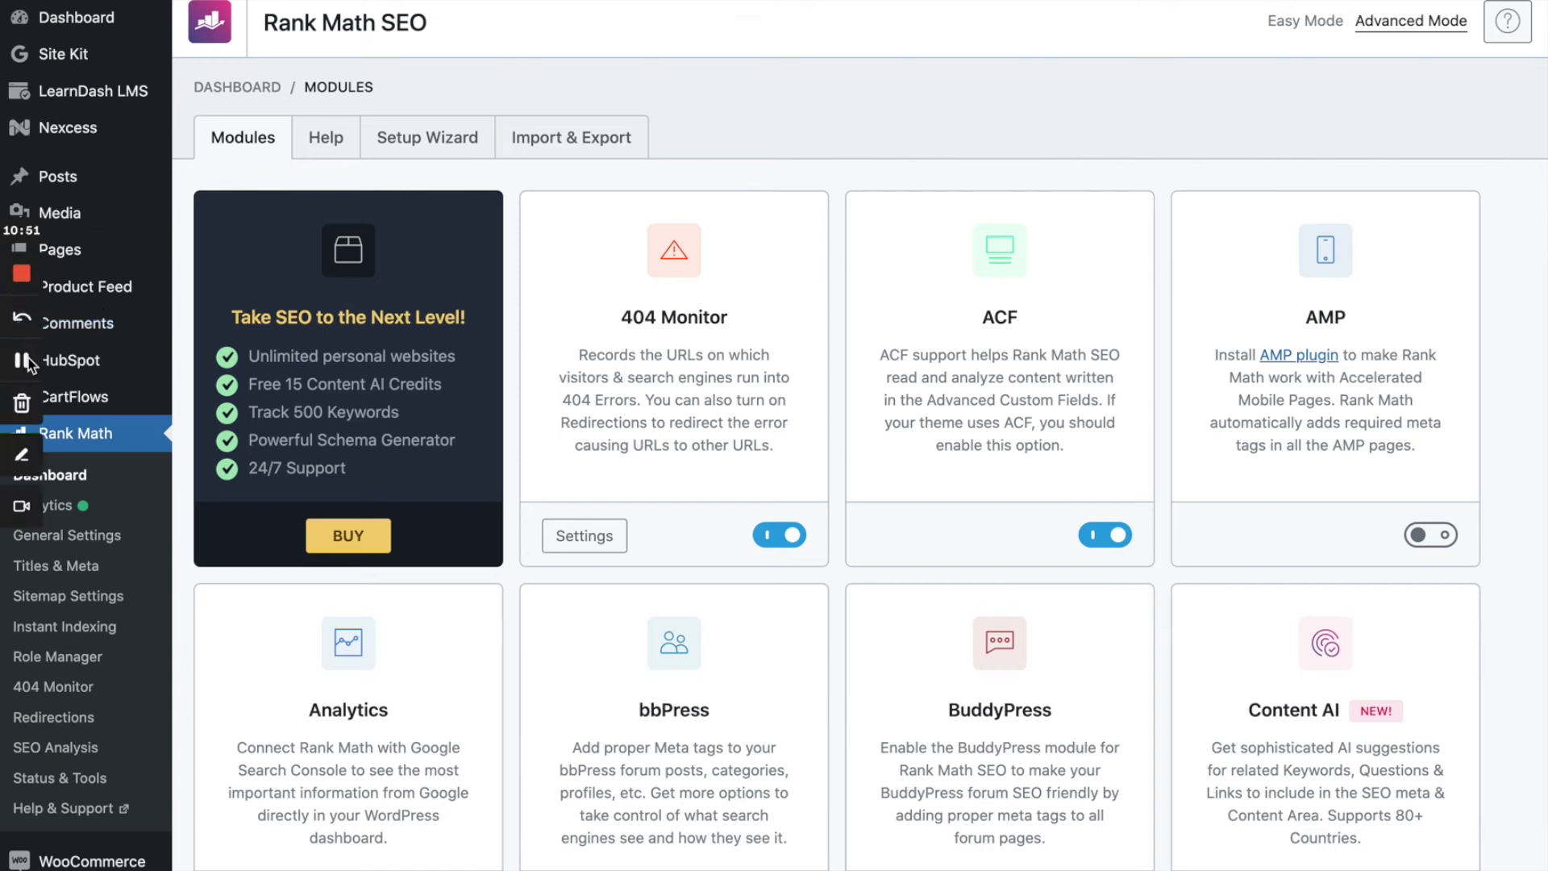
click(21, 360)
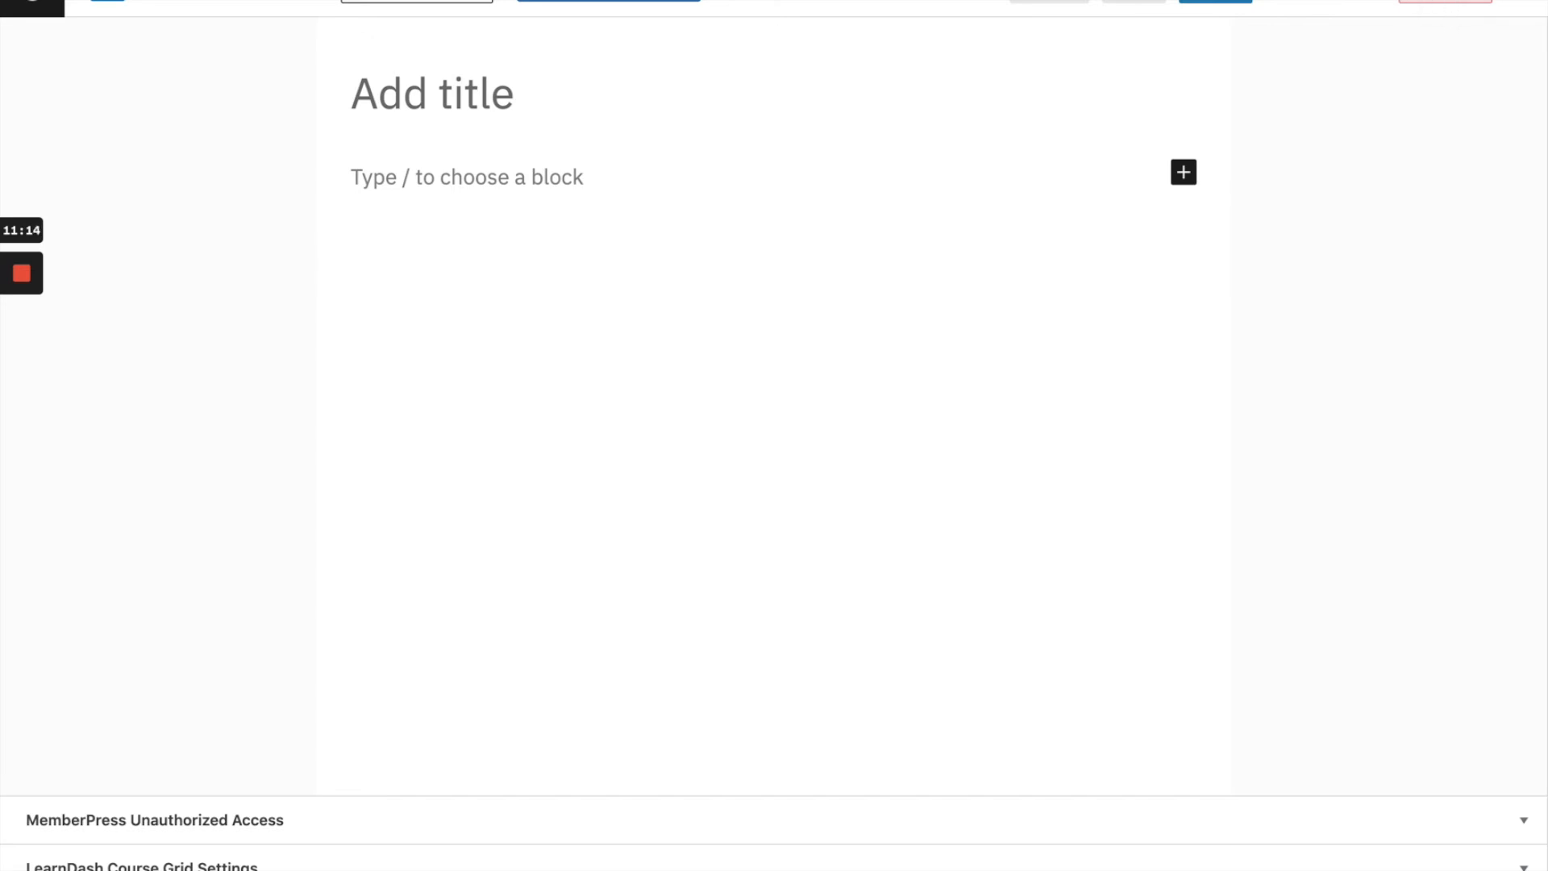
Open the Rank Math snippet editor for the new post and examine its title, permalink and description fields
click(1432, 2)
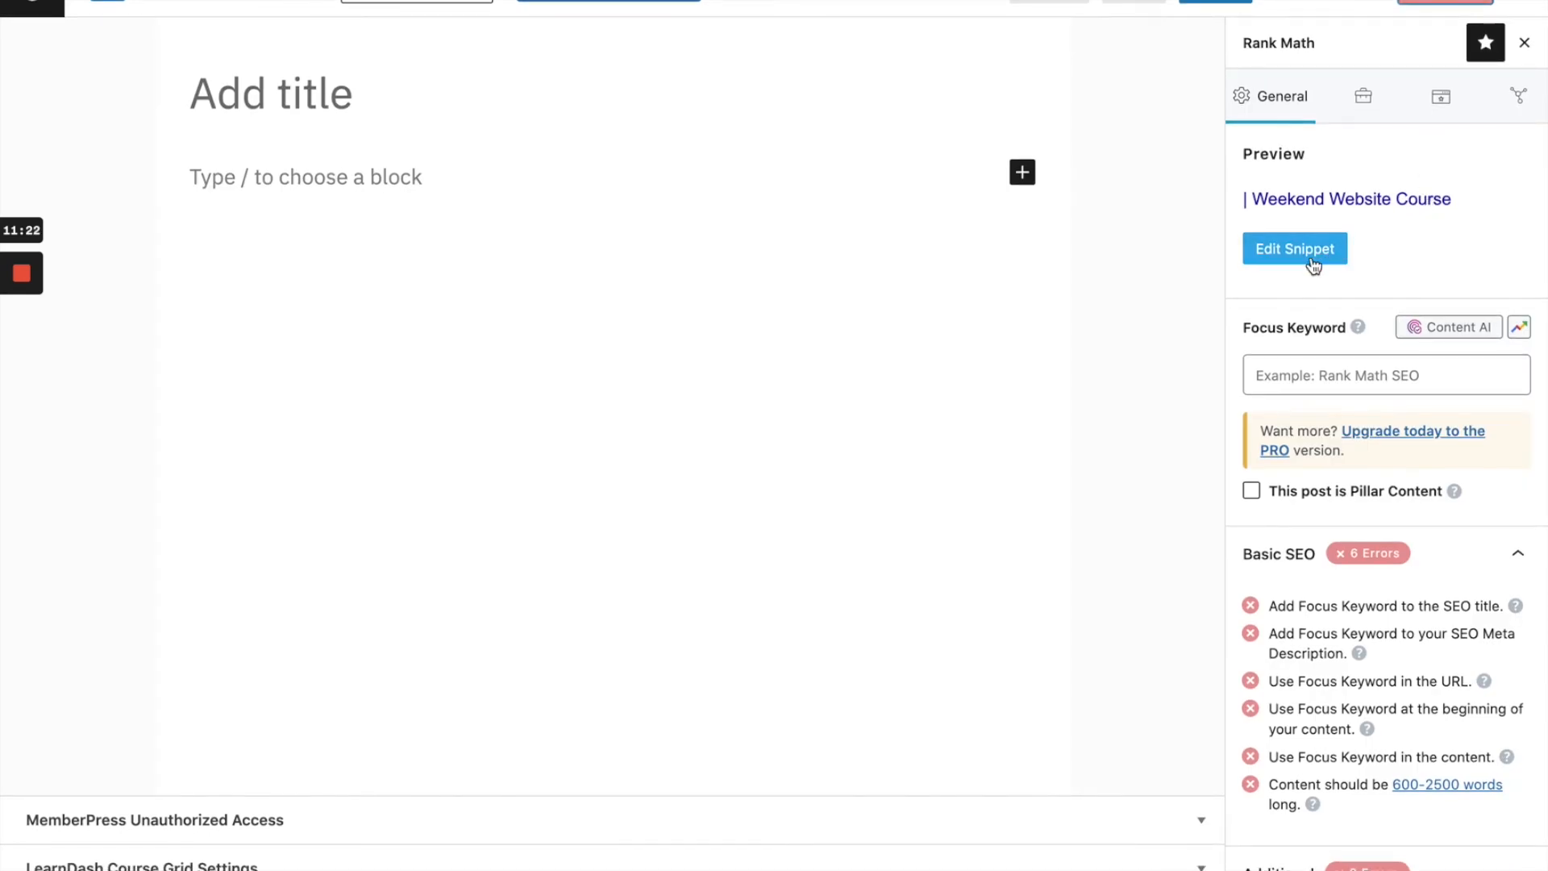
click(1290, 247)
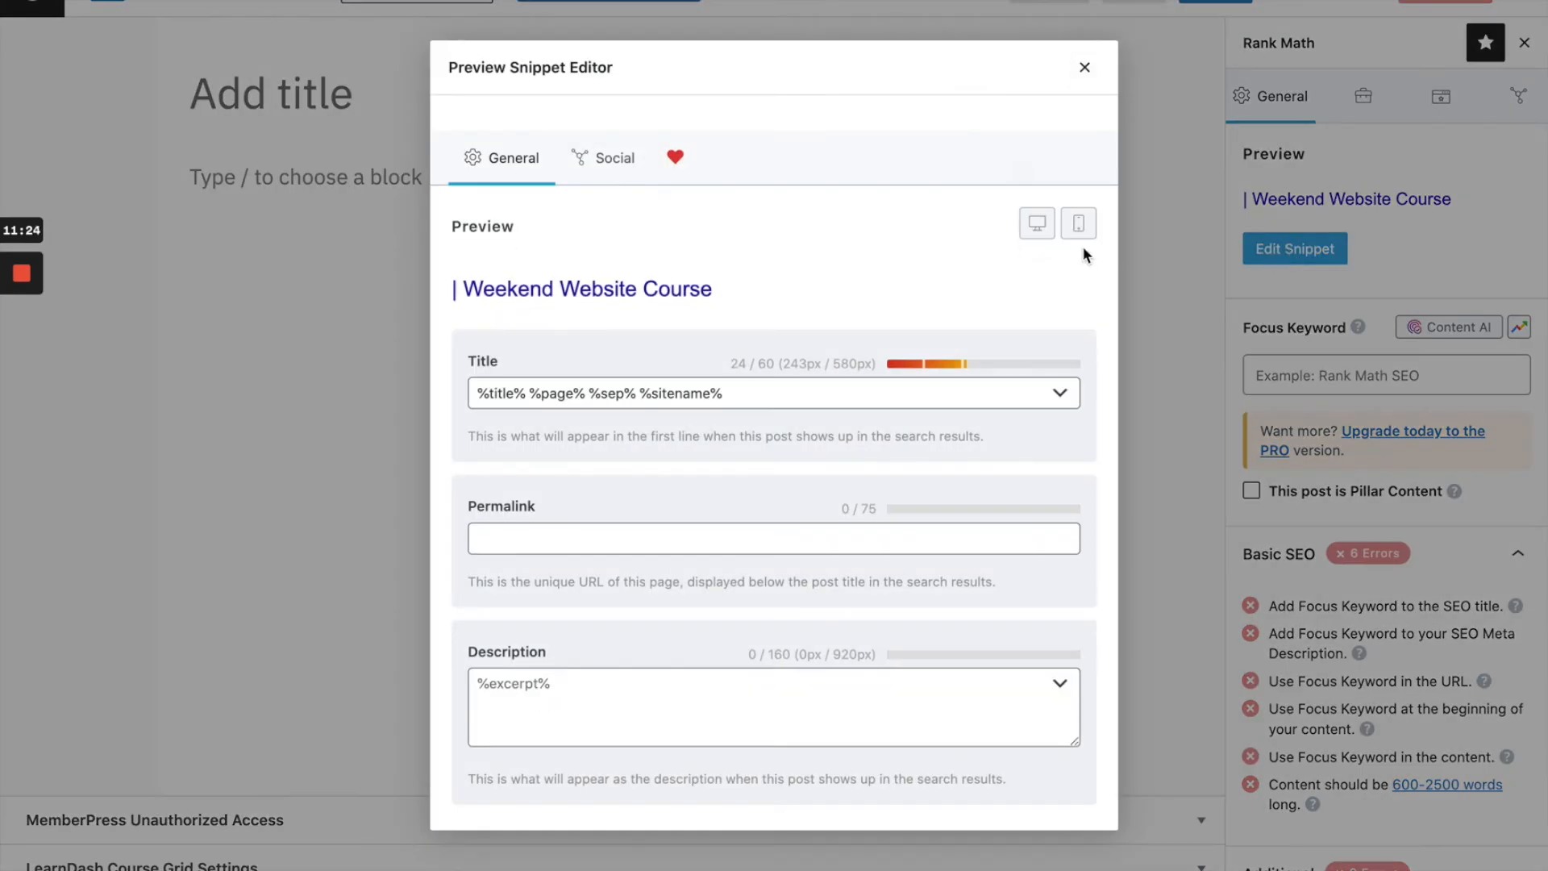
click(747, 391)
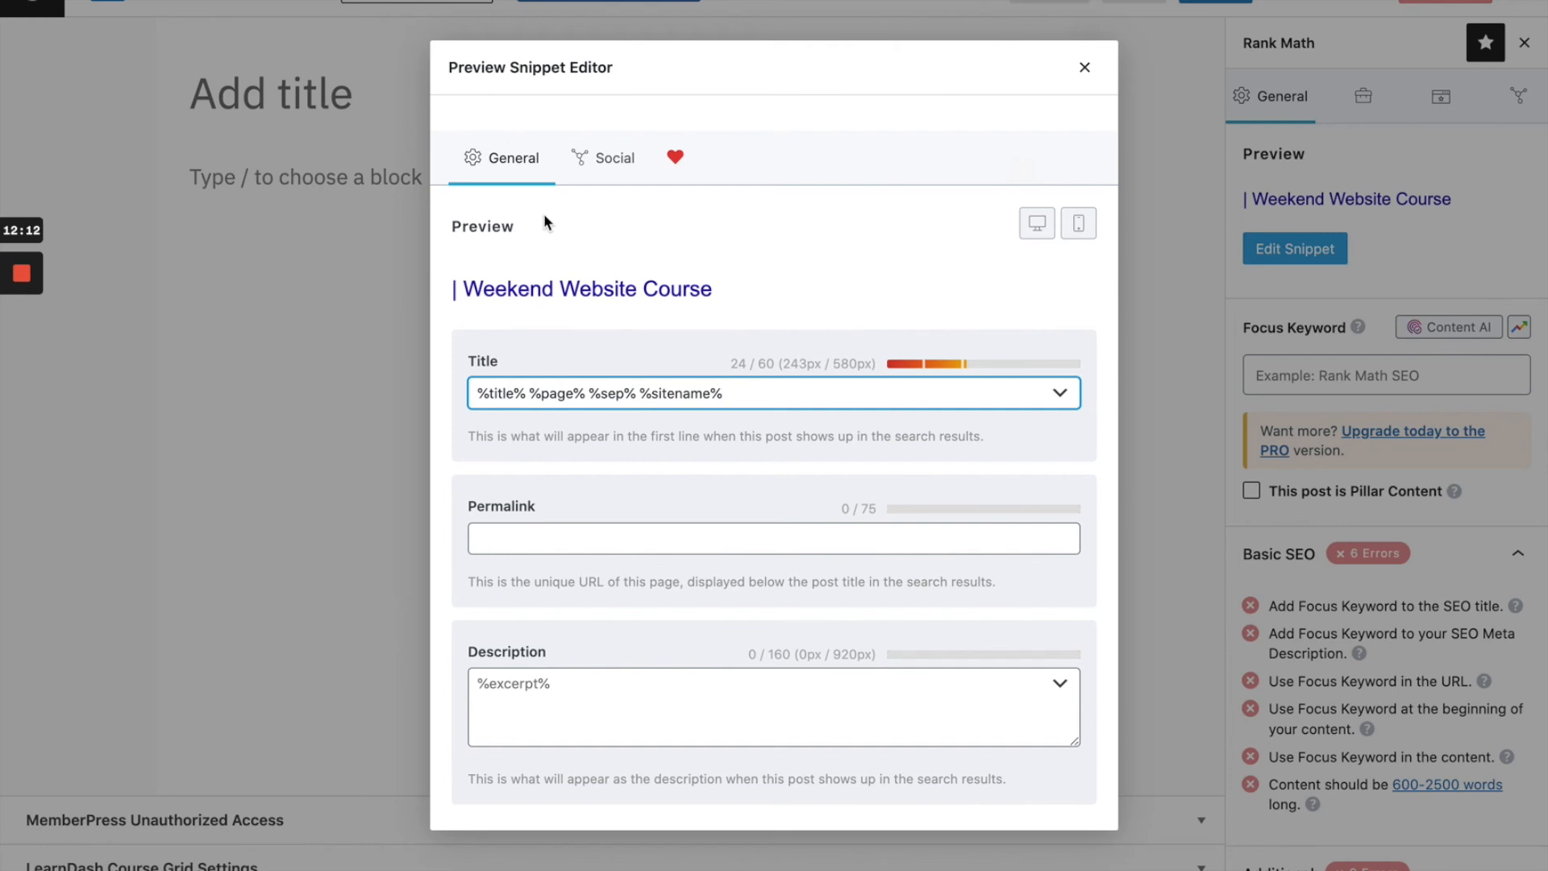
Examine the post's Facebook sharing preview and the image and title options in the snippet editor's social settings
click(611, 162)
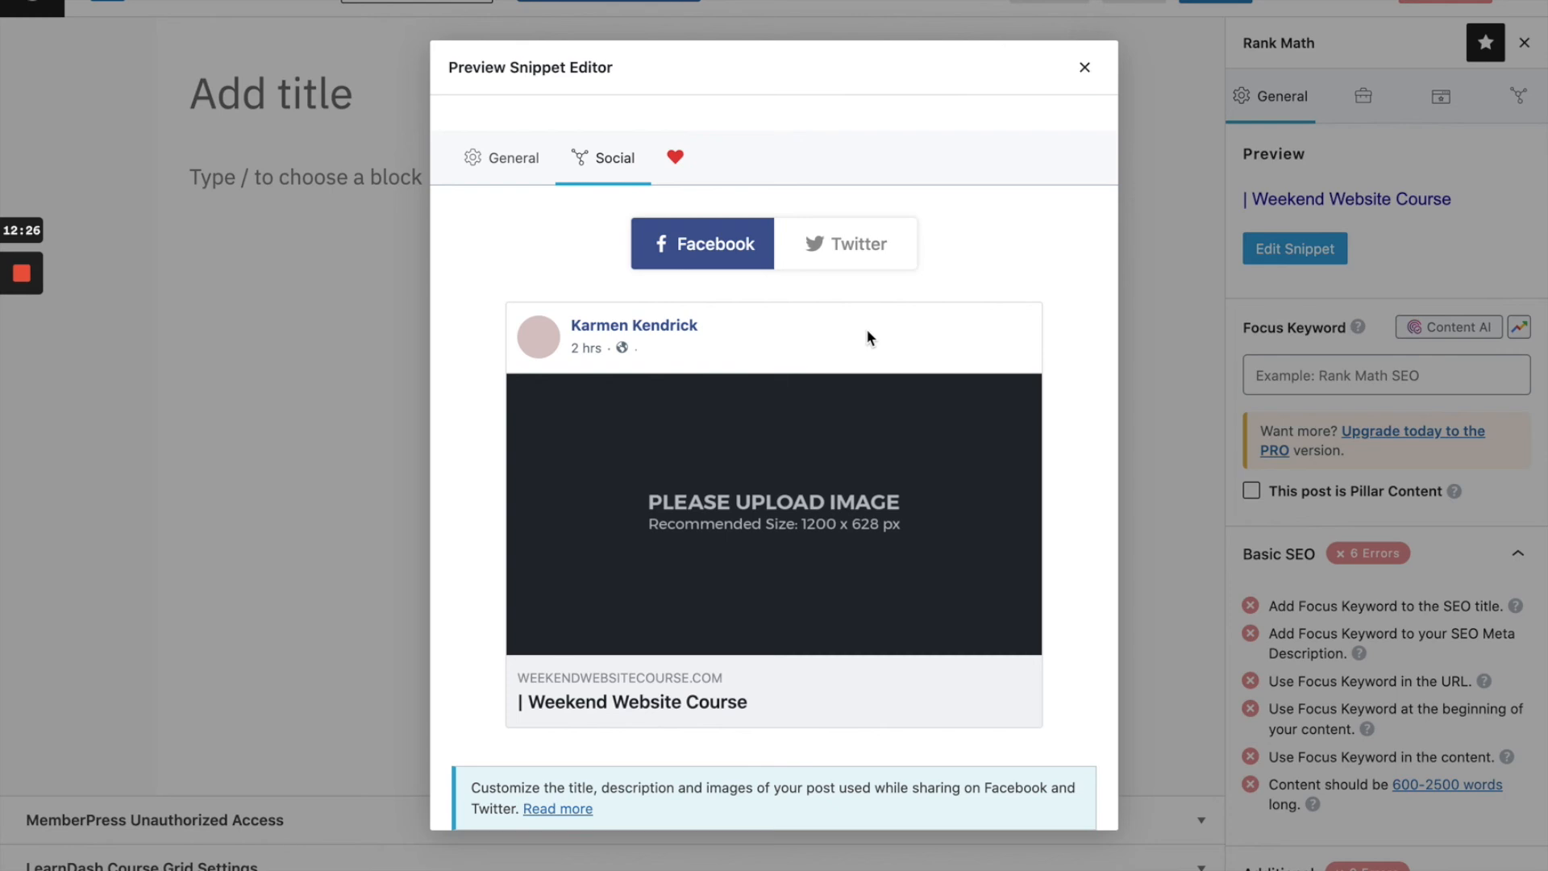
scroll(839, 312, down, 3)
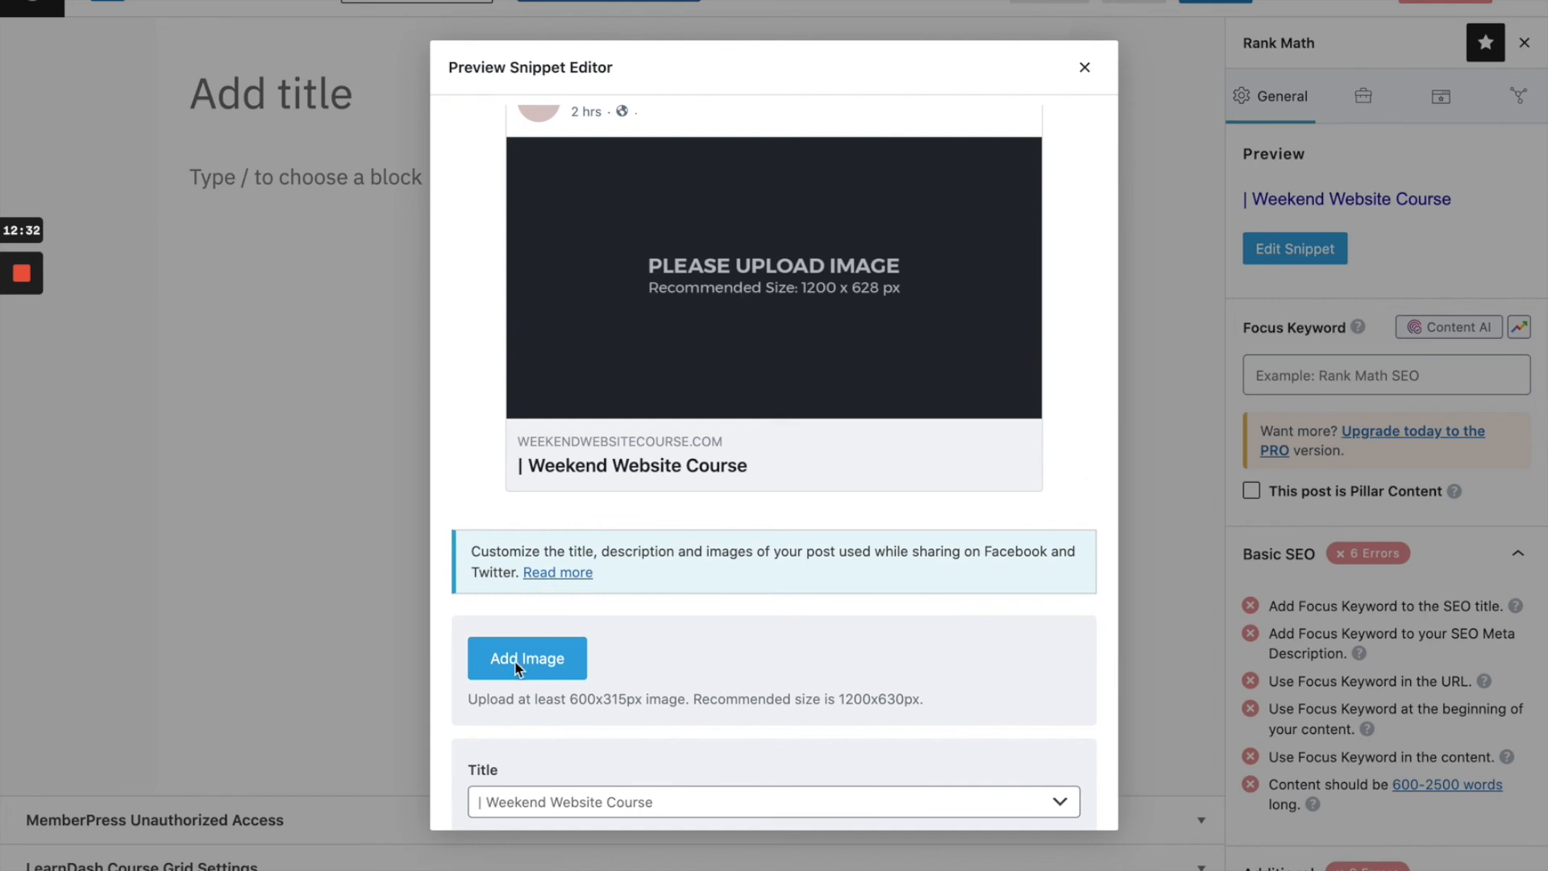
scroll(514, 665, up, 3)
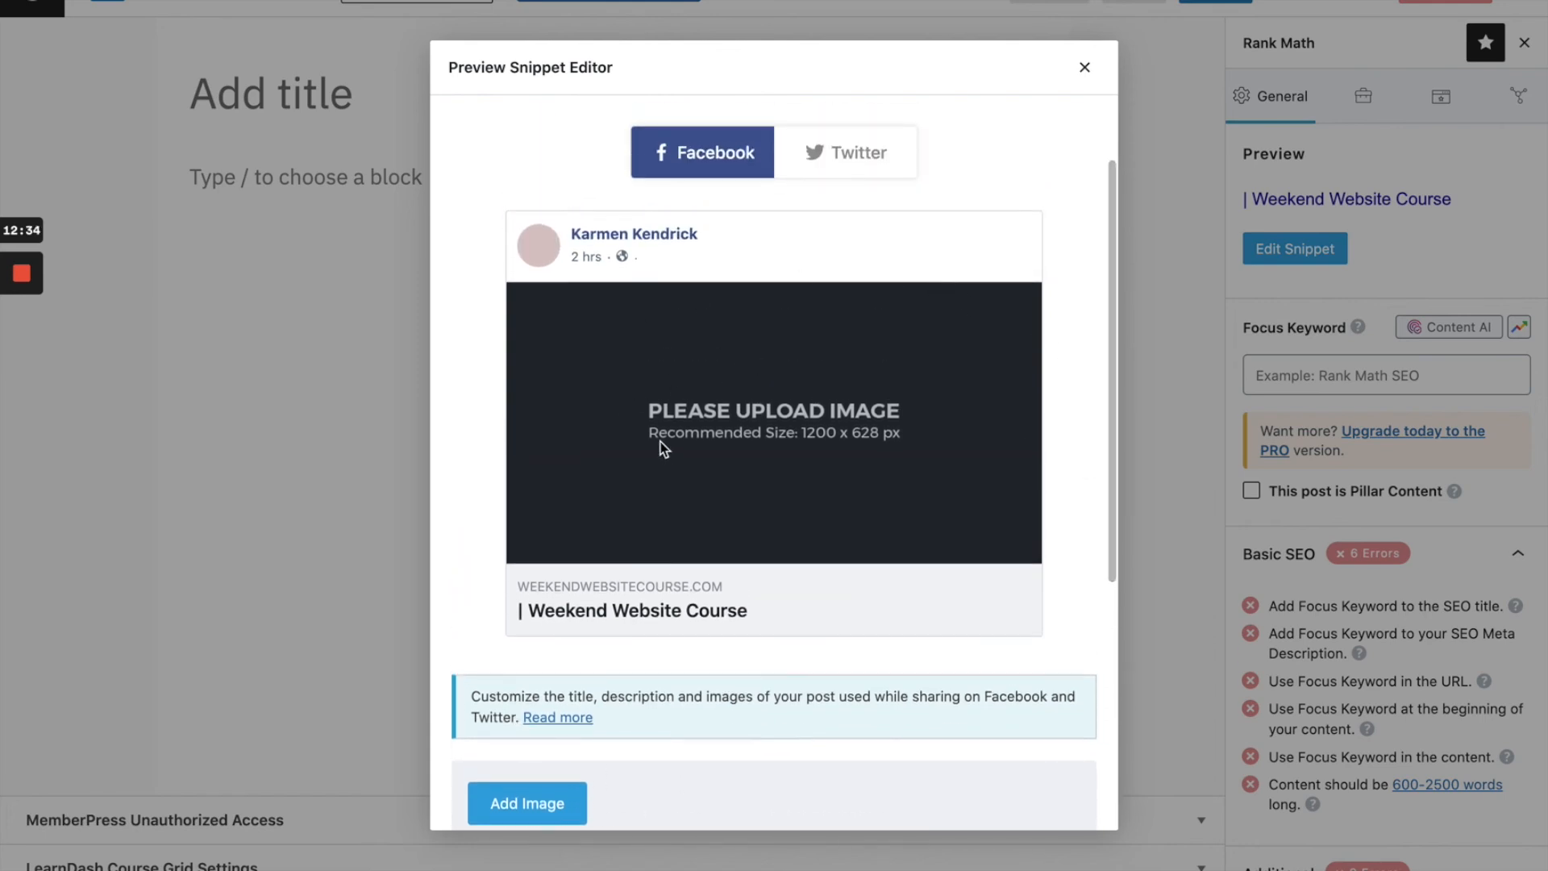
Add the yellow sticky note light bulb photo from the media library as the post's social sharing image
scroll(640, 418, down, 1)
click(529, 671)
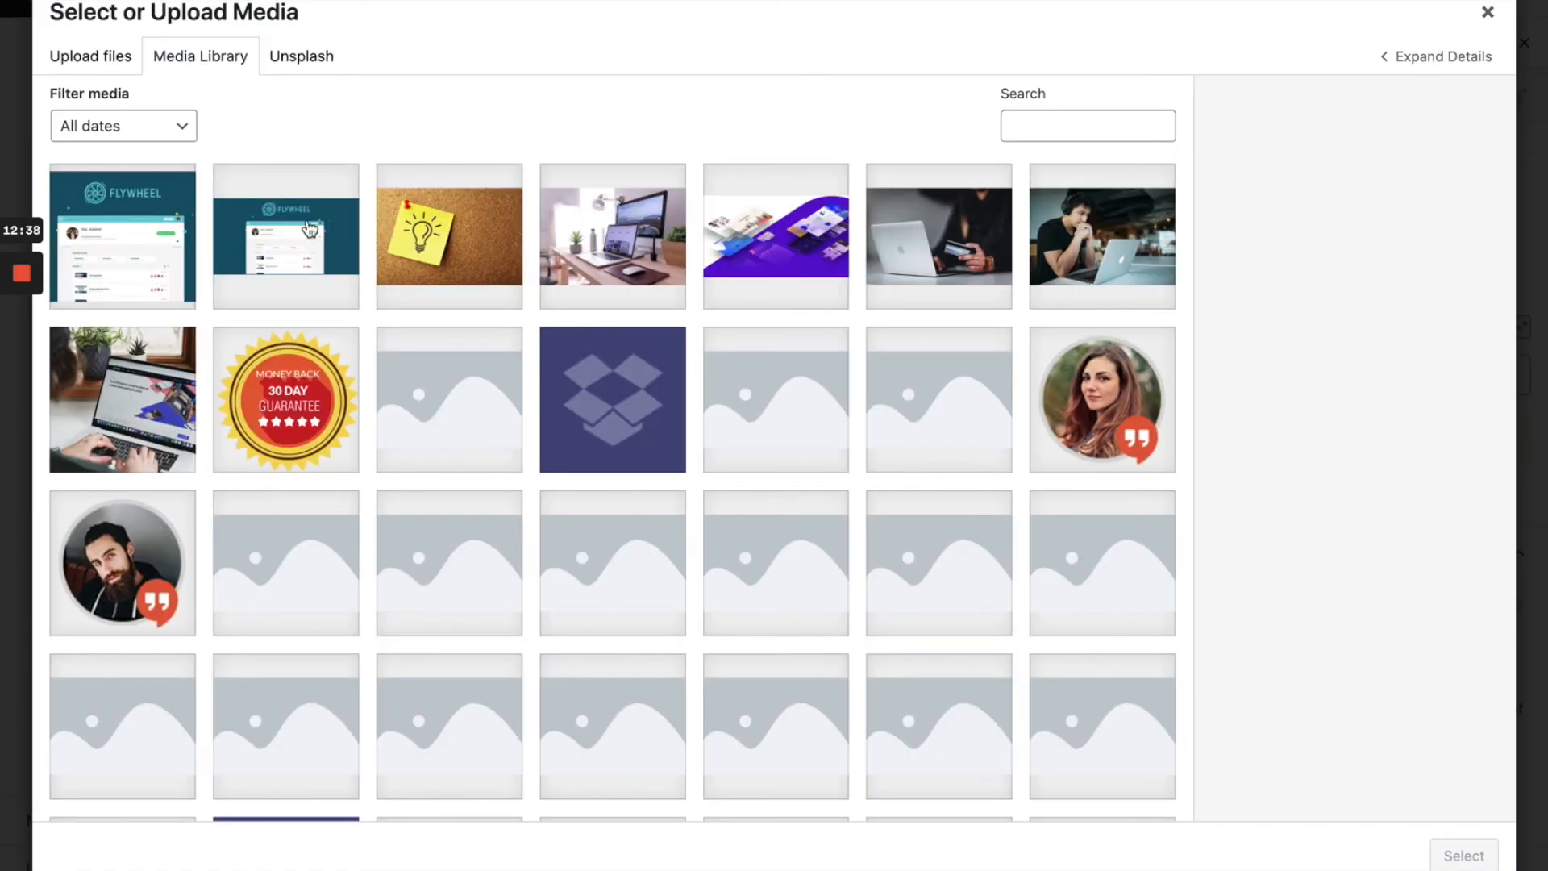
click(405, 223)
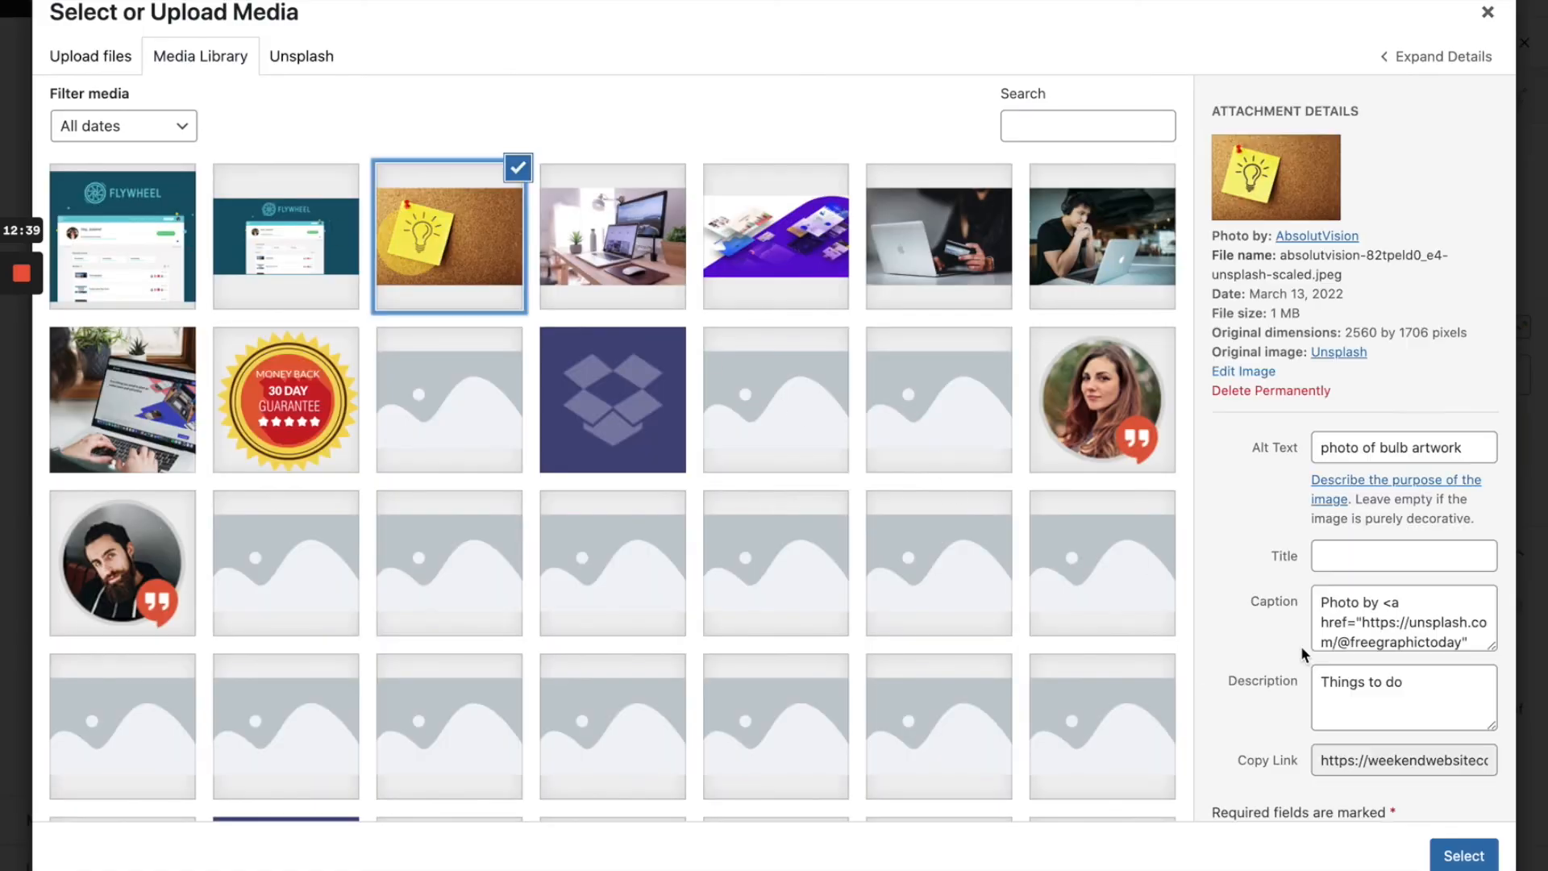
click(1464, 855)
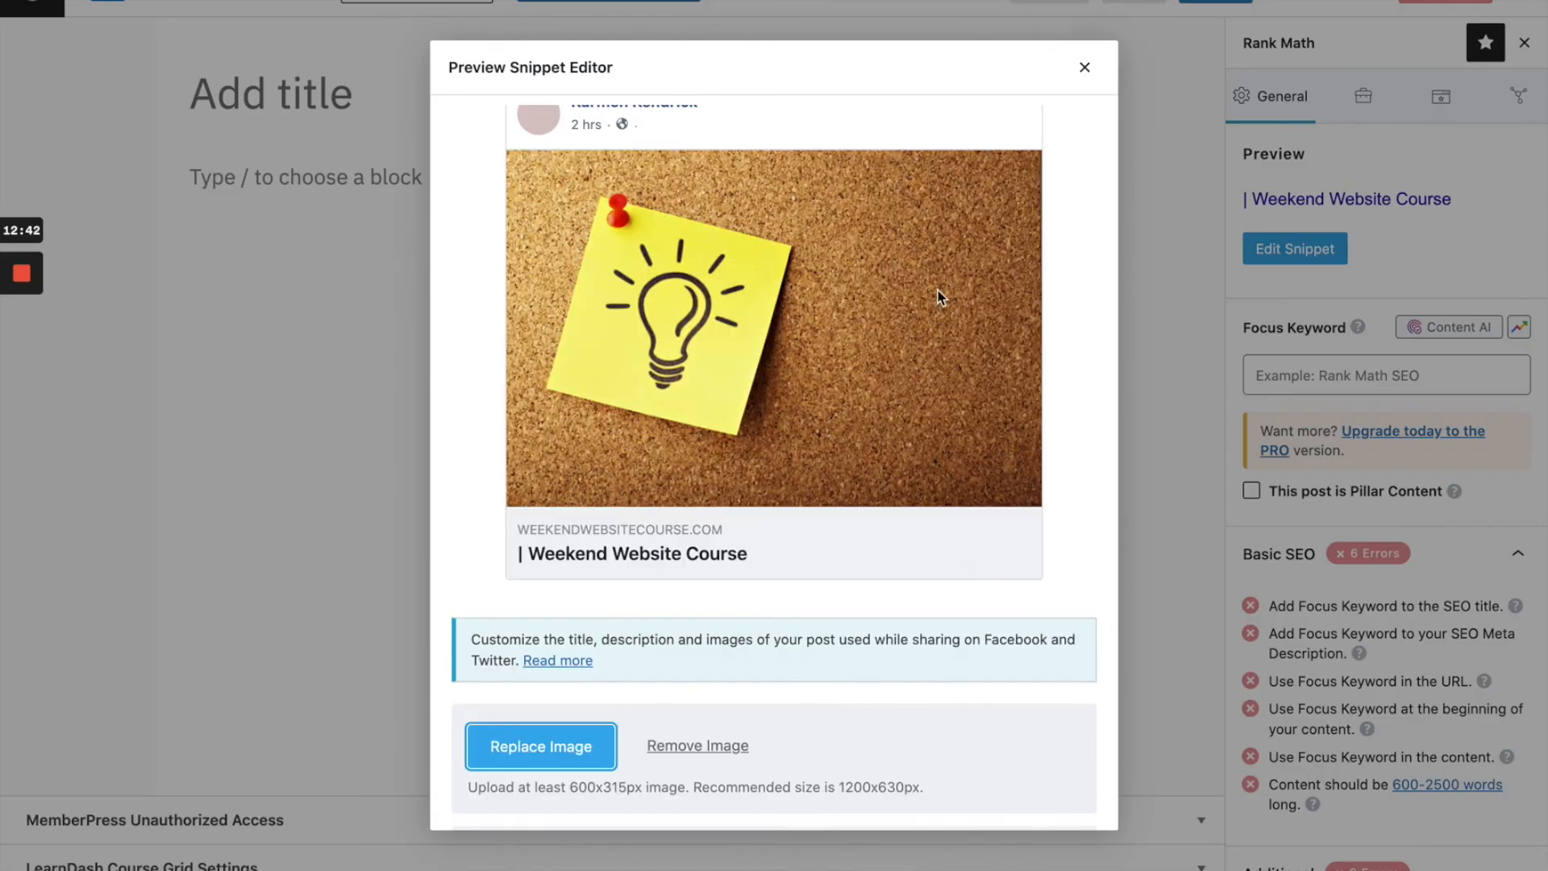
Compare the post's sharing card in the Twitter and Facebook previews
scroll(822, 337, up, 5)
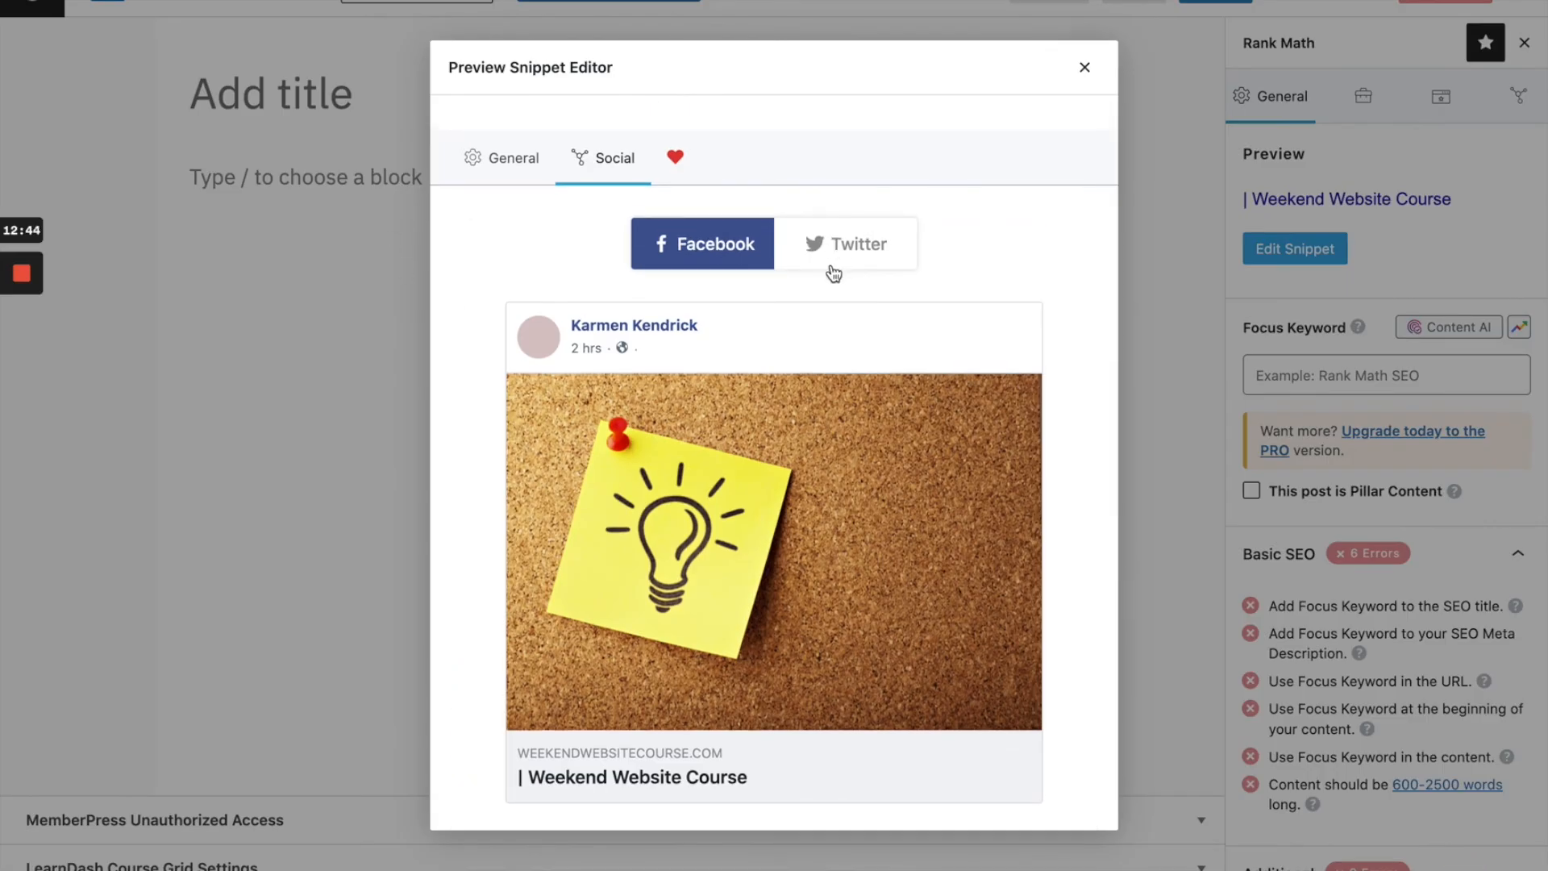
click(839, 246)
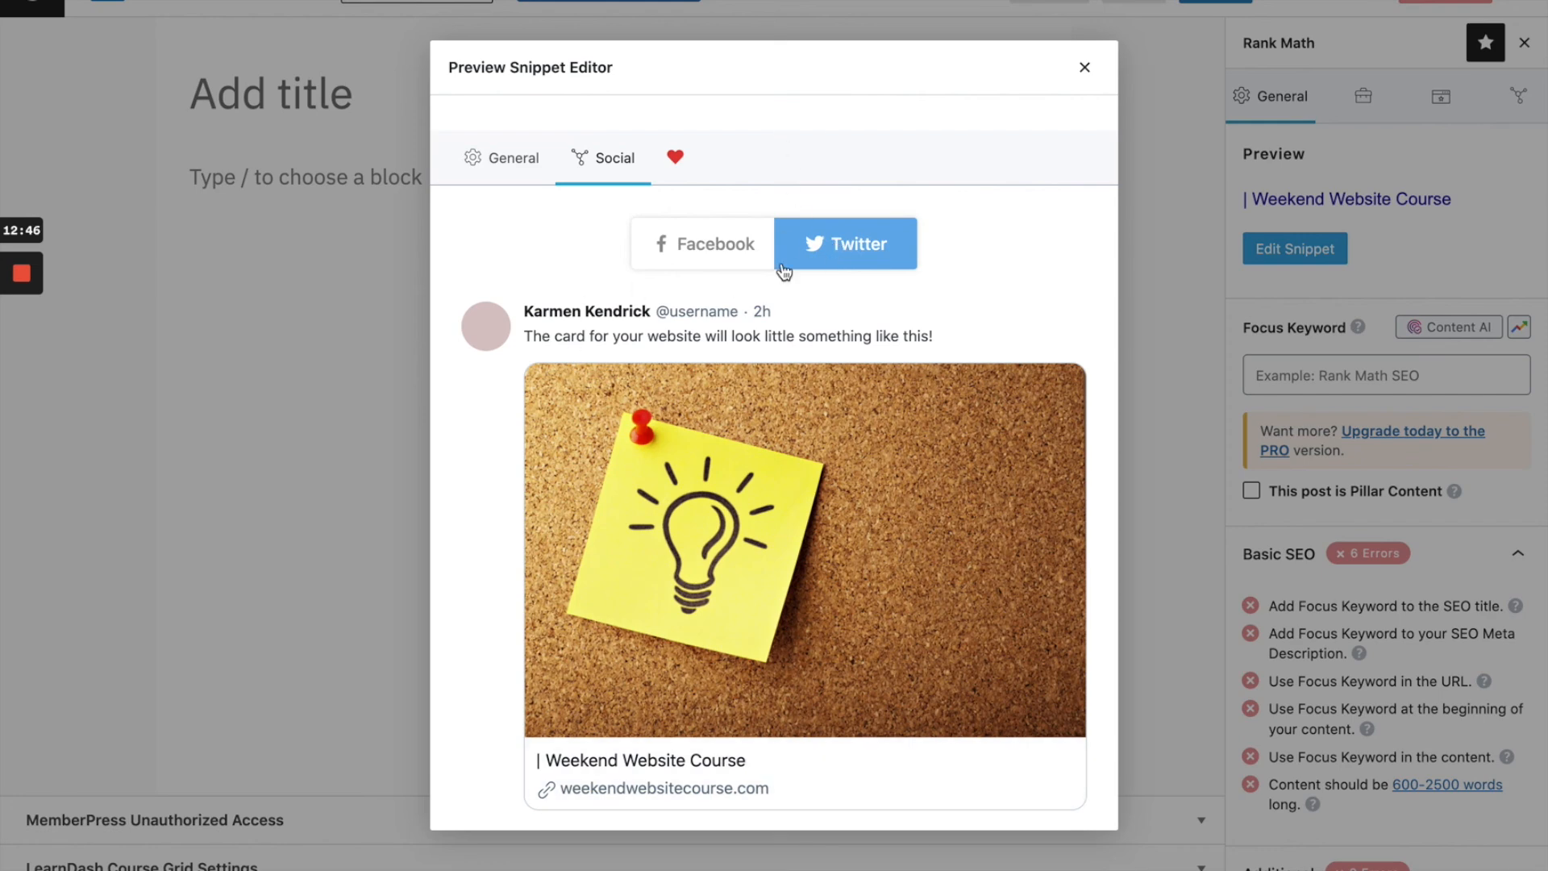
click(718, 257)
Set the Facebook description to the Post Excerpt variable that is auto-generated if no excerpt exists (%excerpt%)
scroll(797, 533, down, 10)
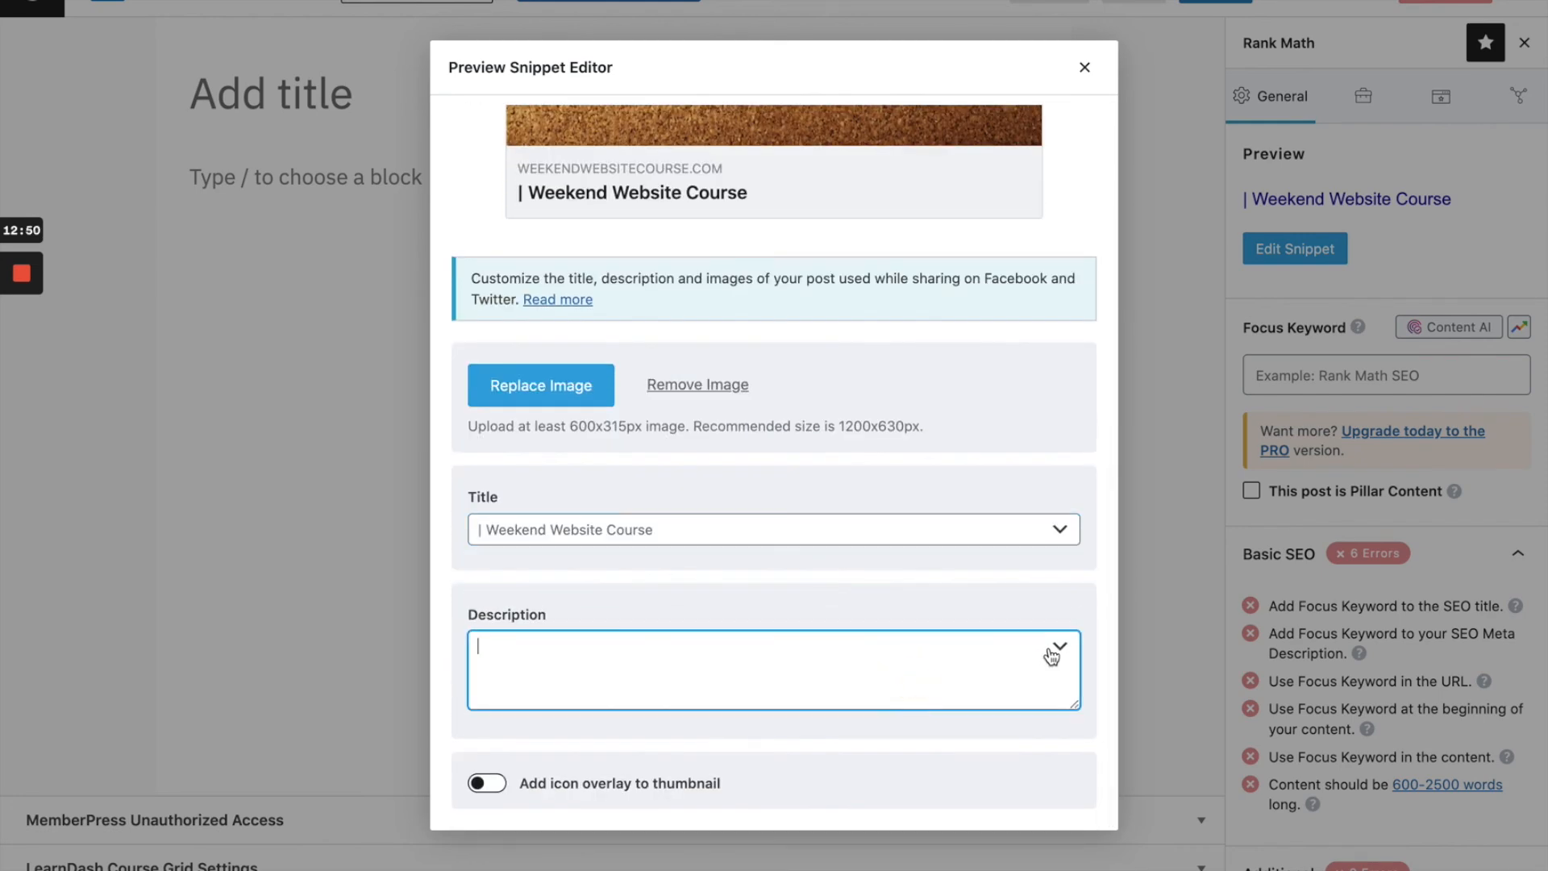
click(1052, 652)
scroll(706, 734, down, 4)
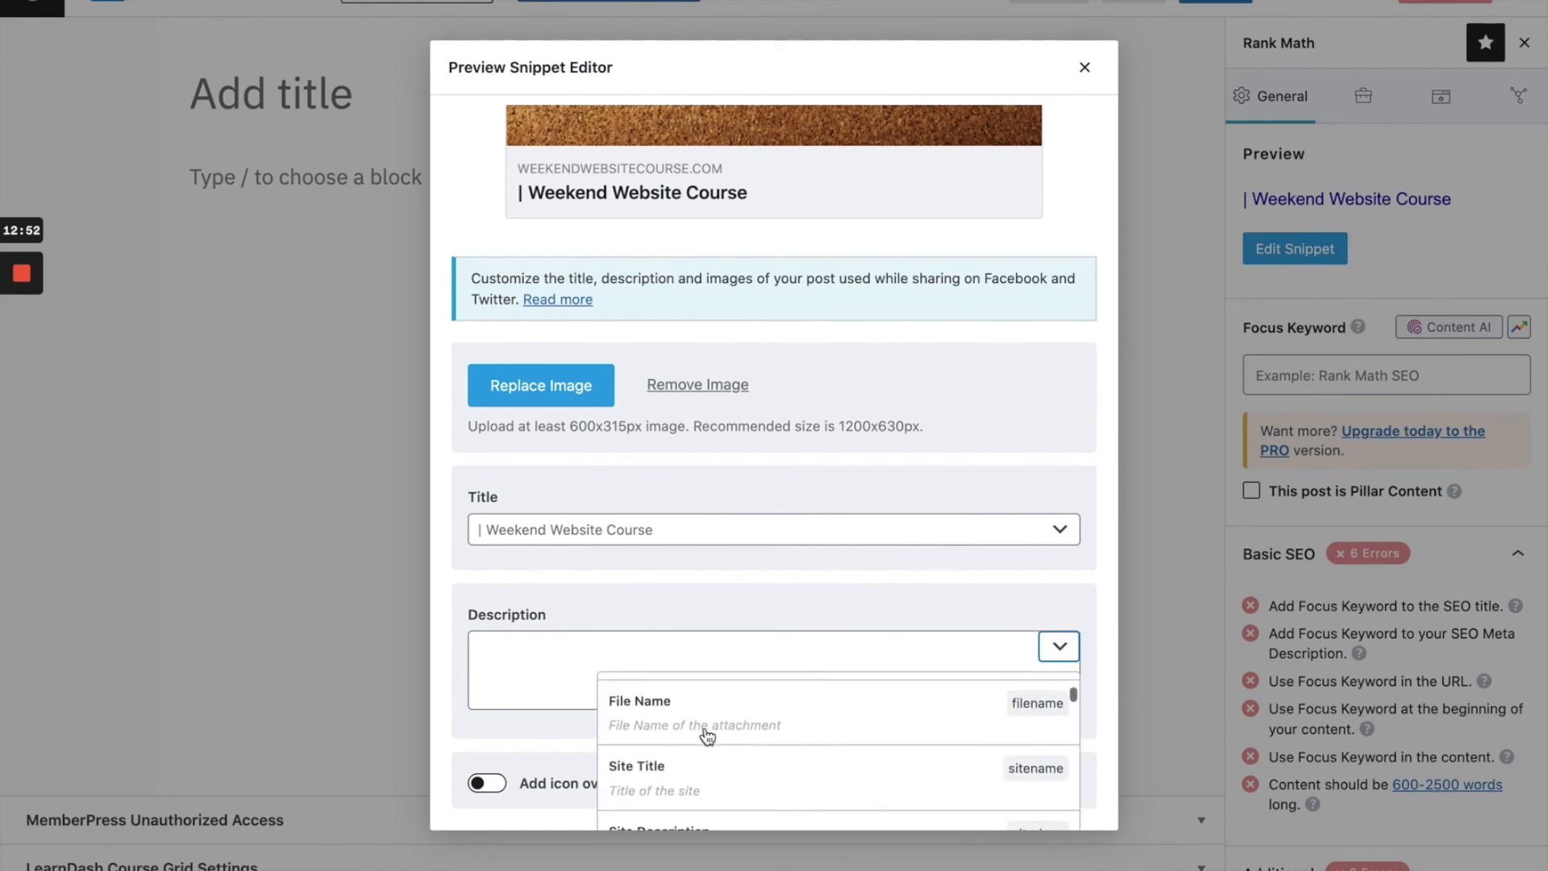
scroll(704, 734, down, 6)
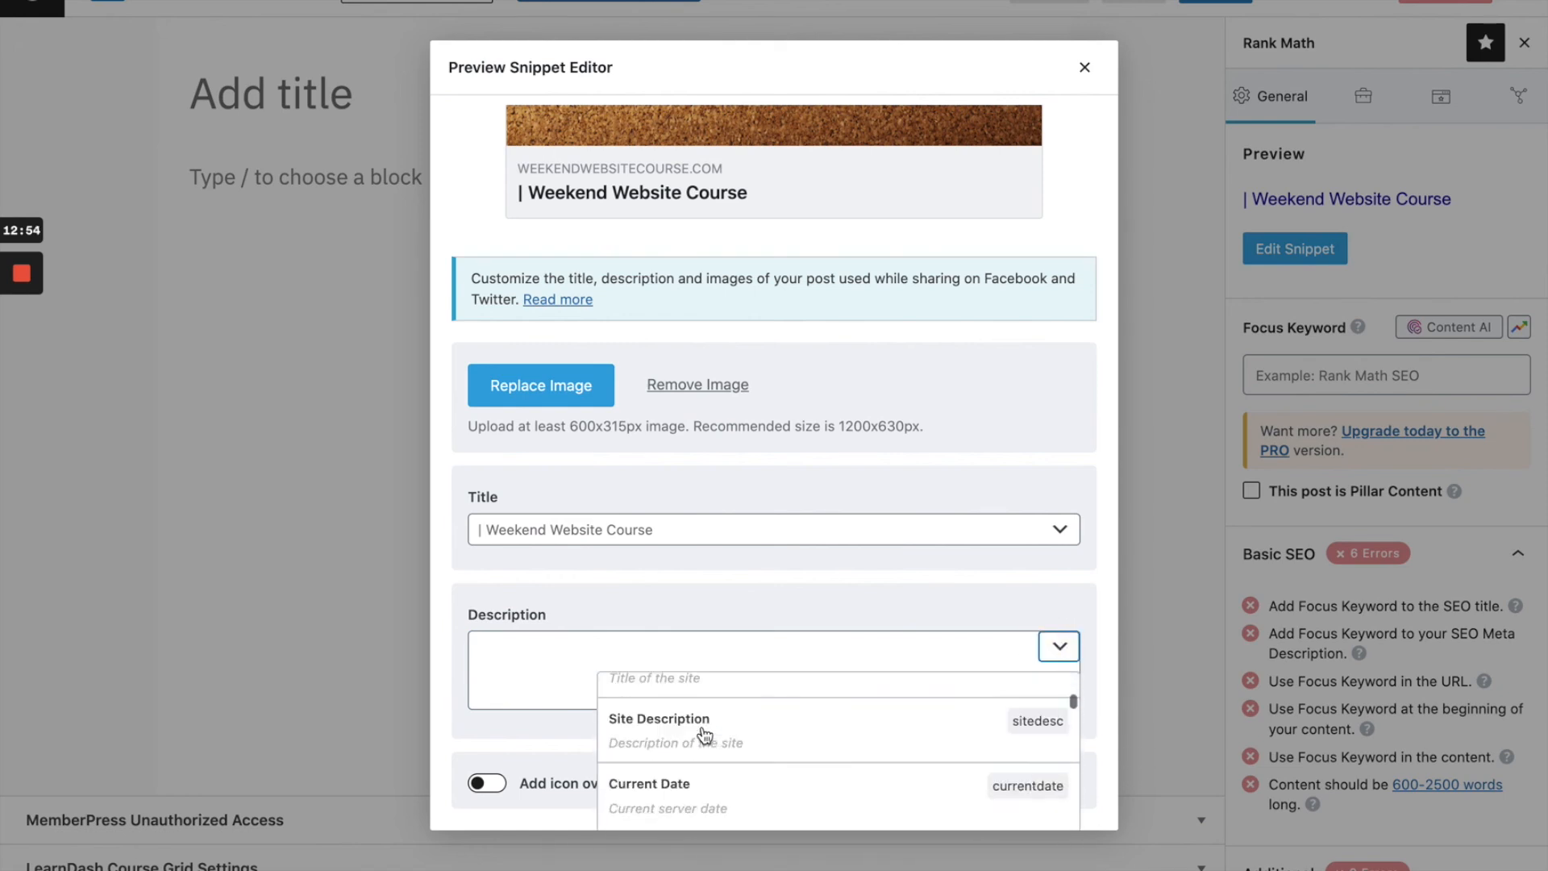
scroll(704, 734, down, 8)
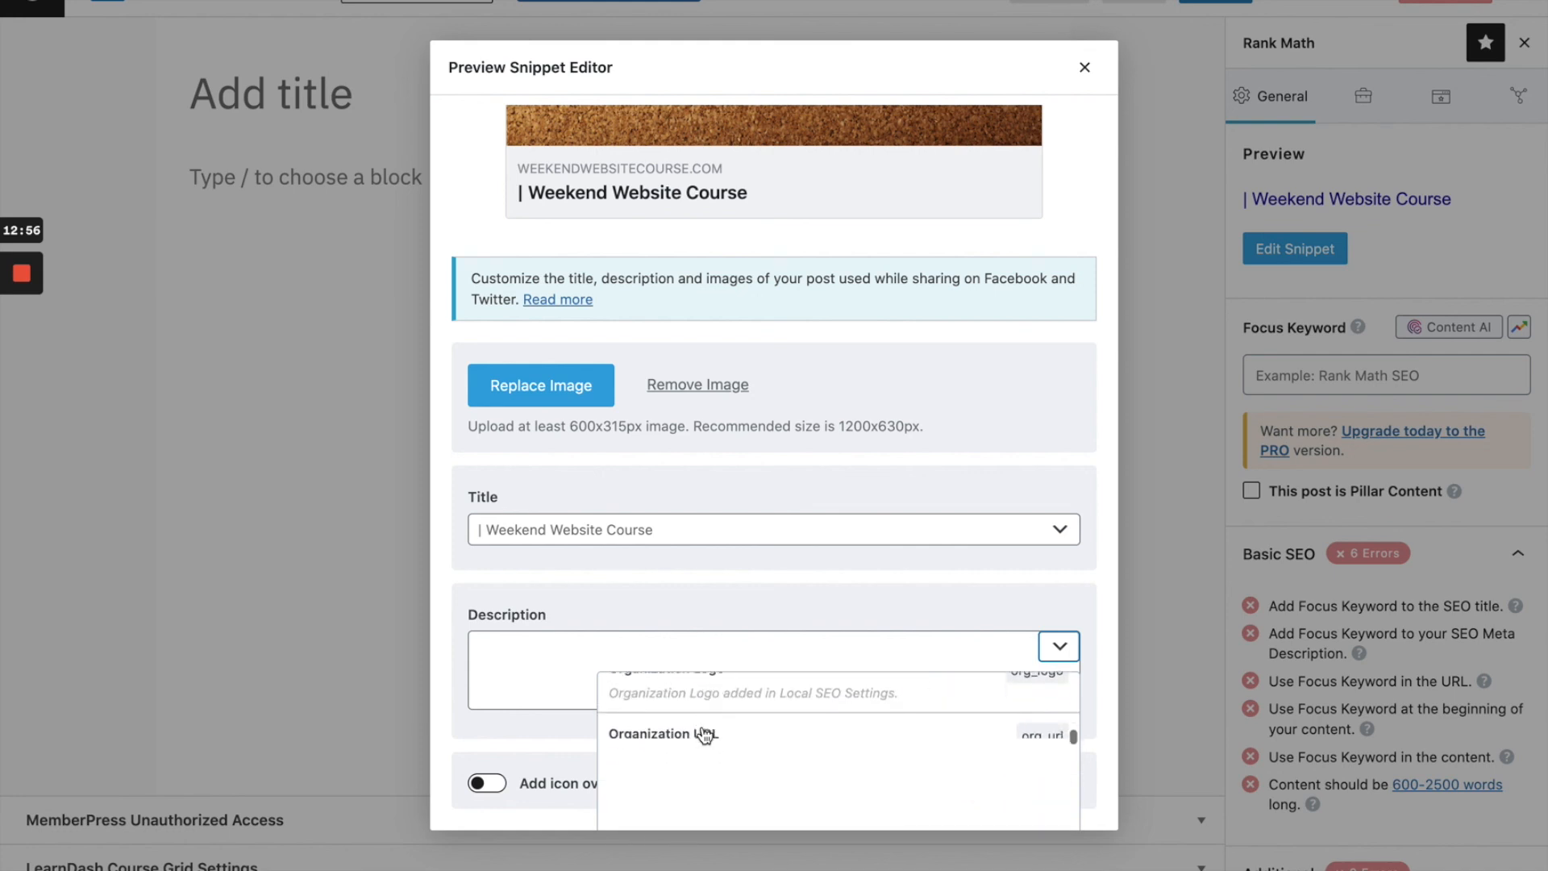
scroll(705, 735, down, 6)
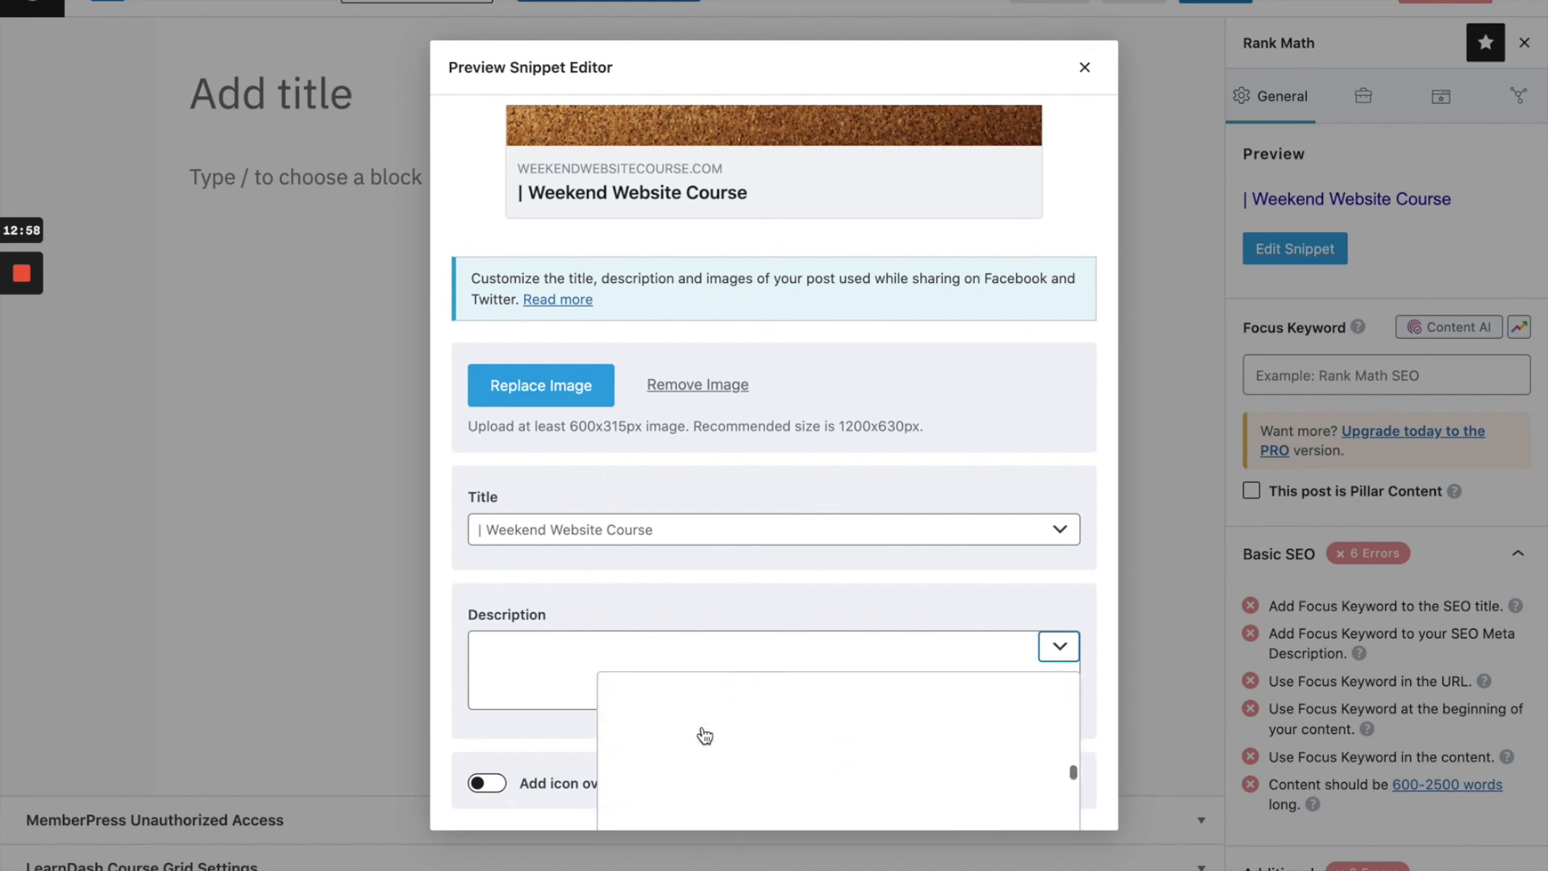
scroll(714, 740, up, 2)
drag(716, 743, 748, 709)
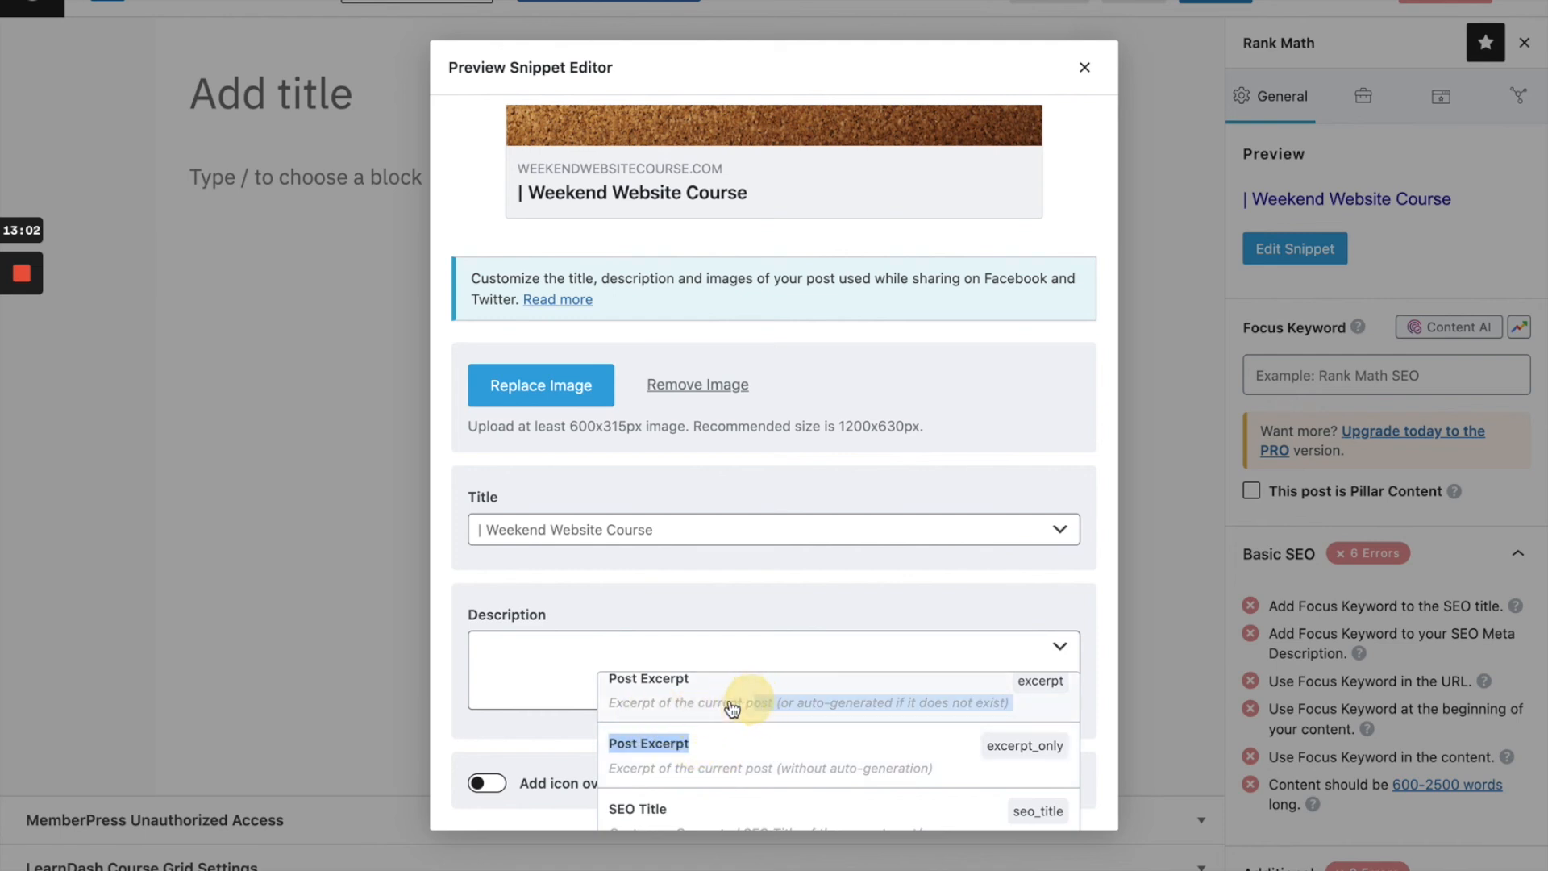
click(694, 711)
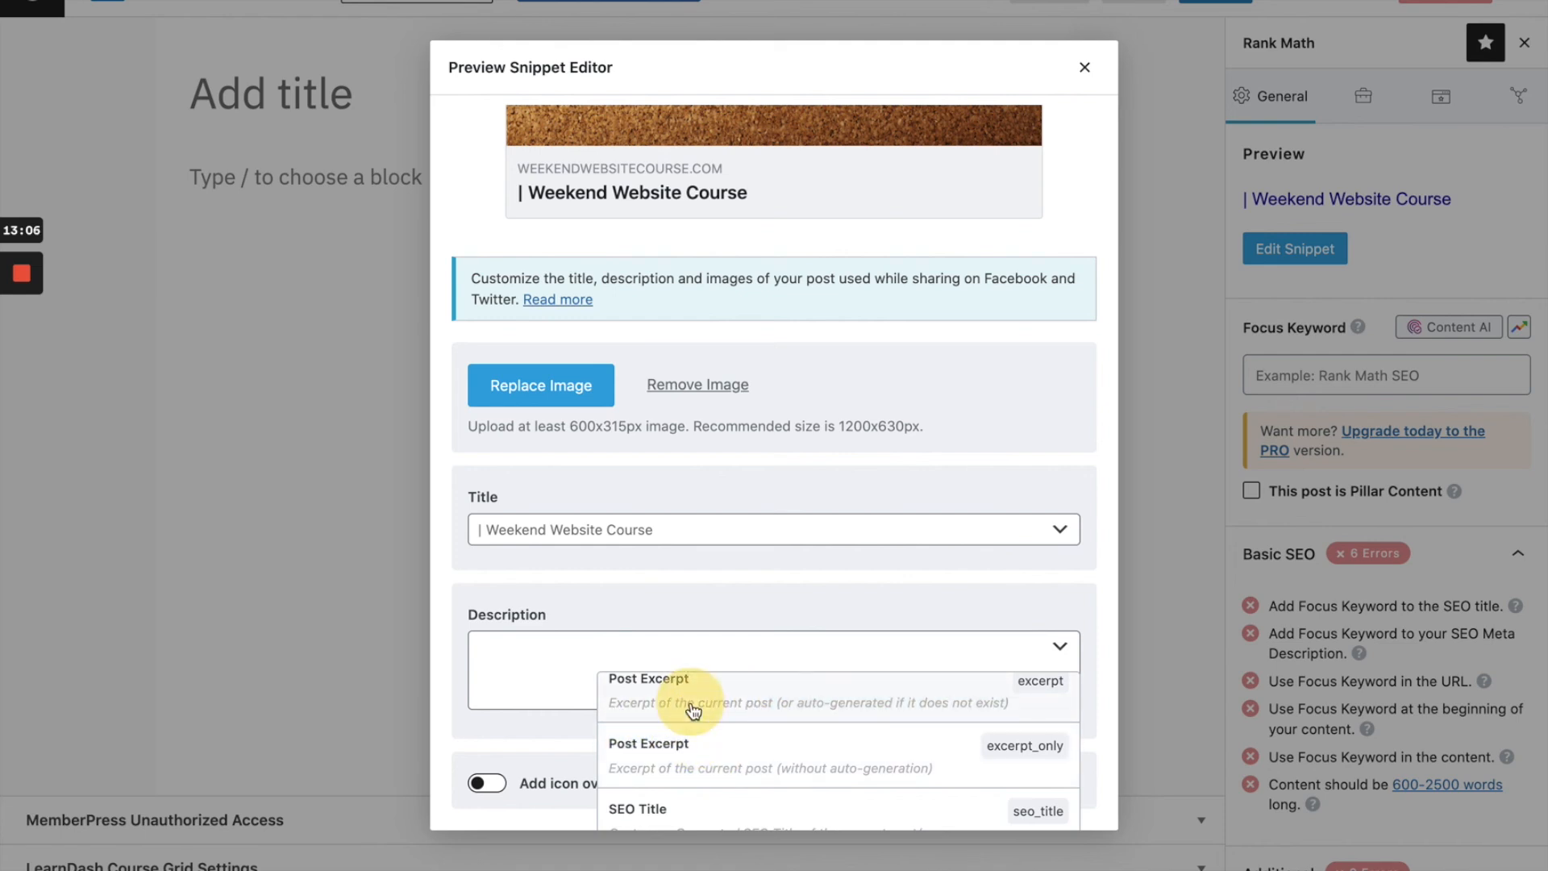
click(693, 710)
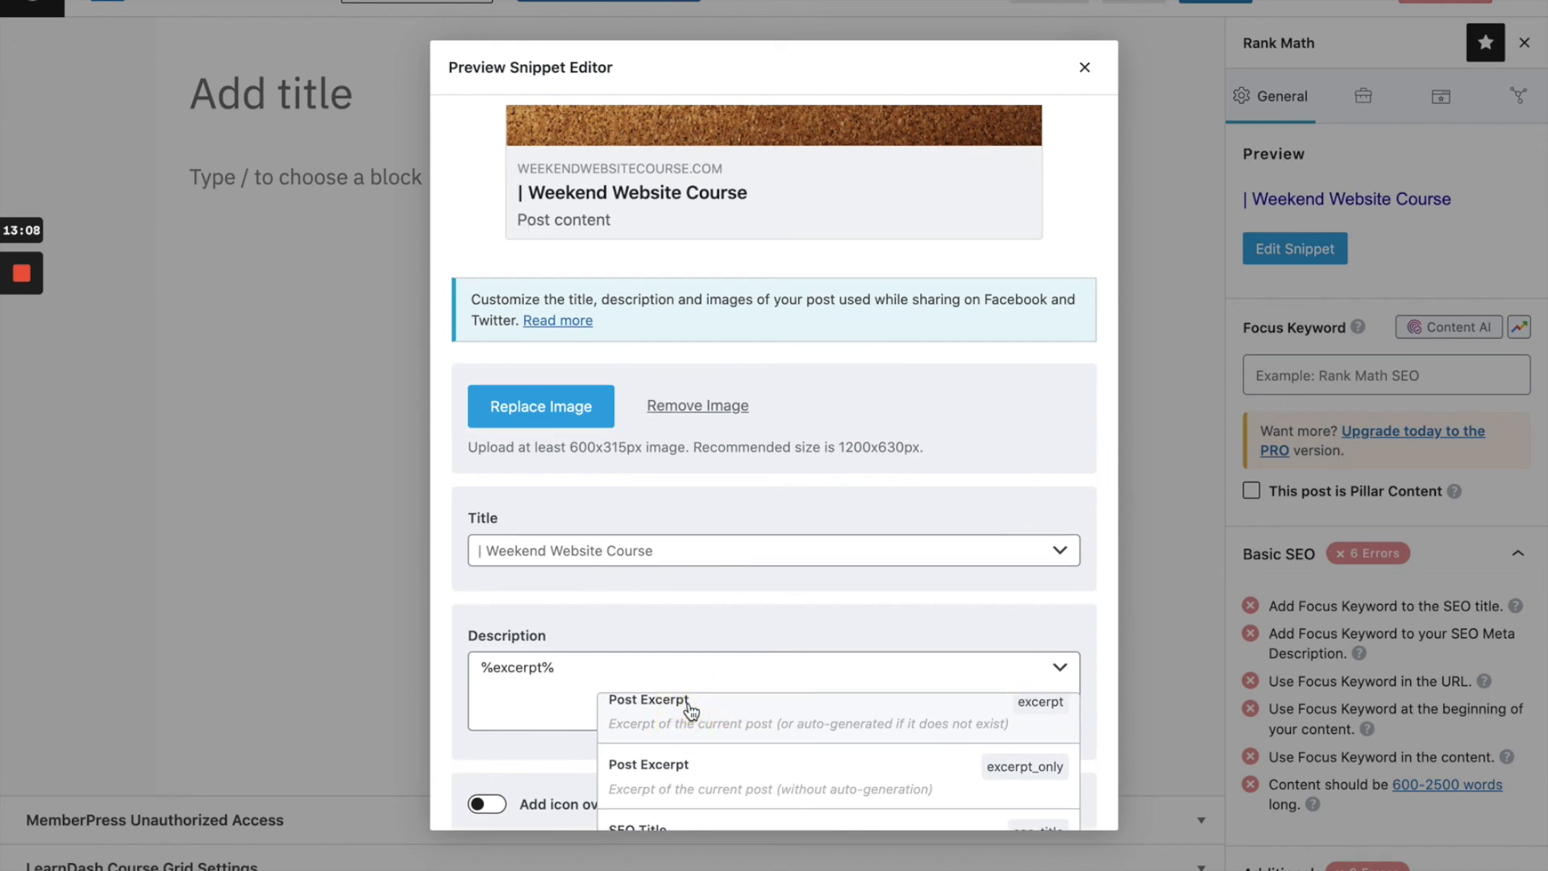
click(530, 687)
Set the Facebook title to the Post Title variable (%title%)
click(641, 537)
click(950, 557)
click(1059, 551)
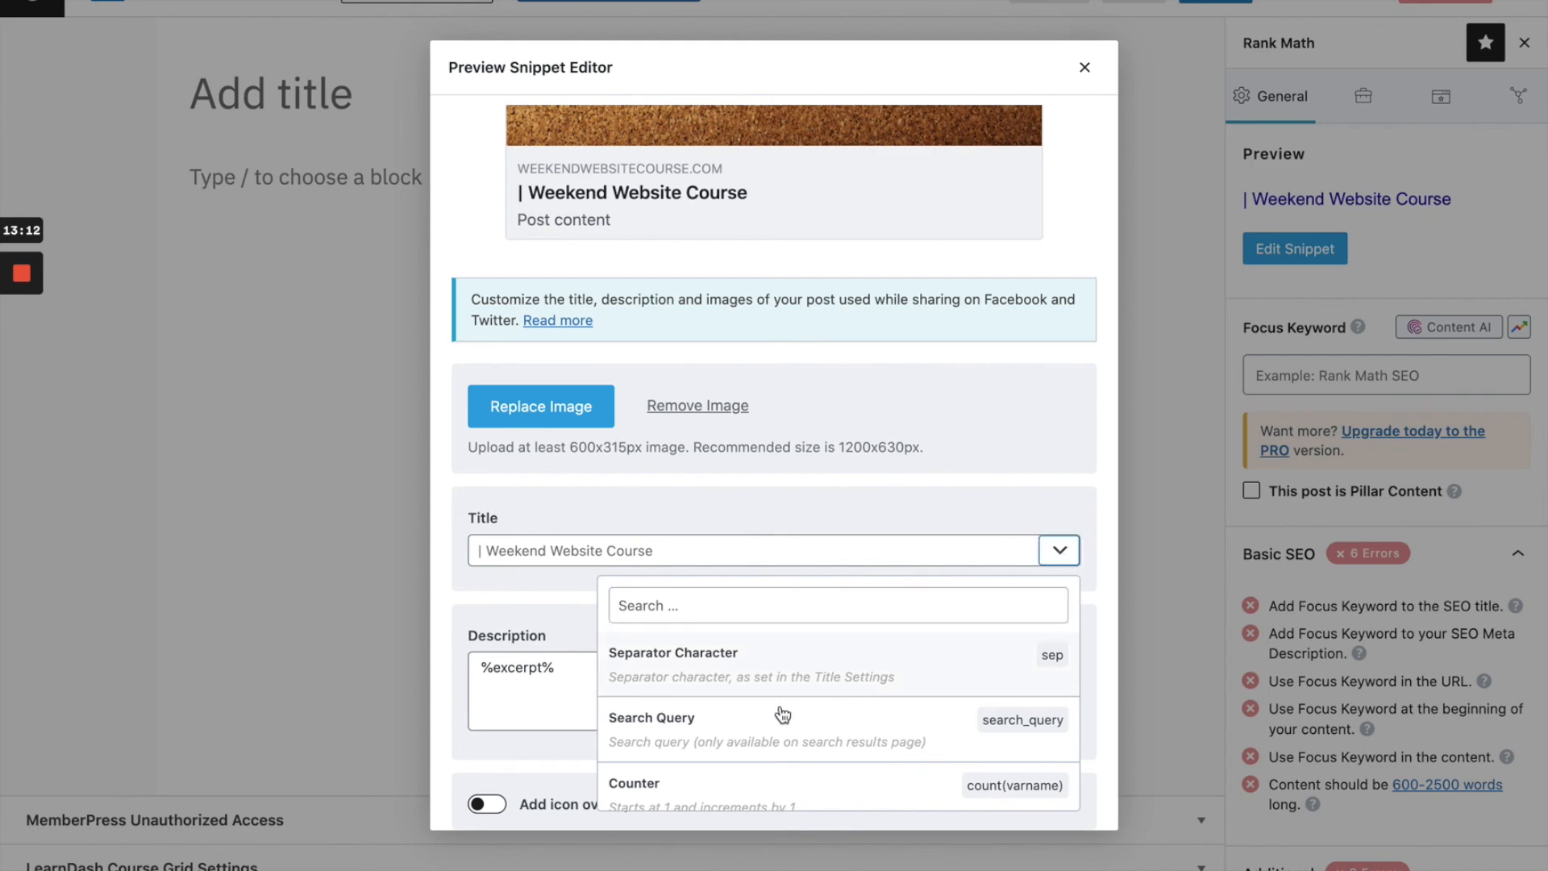
scroll(782, 709, up, 8)
scroll(781, 701, down, 8)
scroll(756, 669, down, 3)
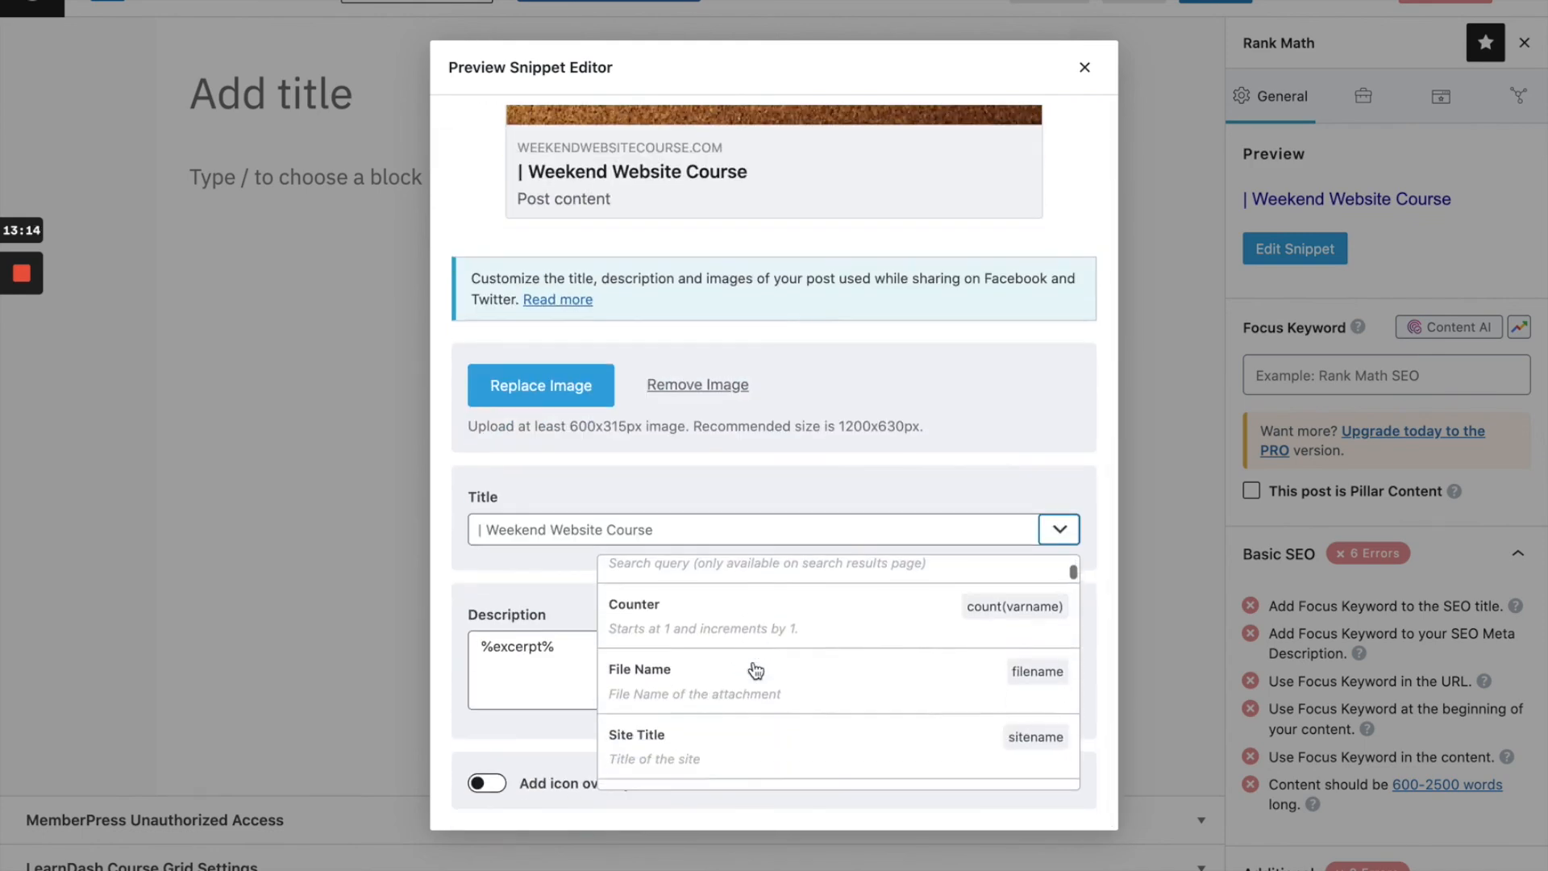
scroll(756, 671, down, 4)
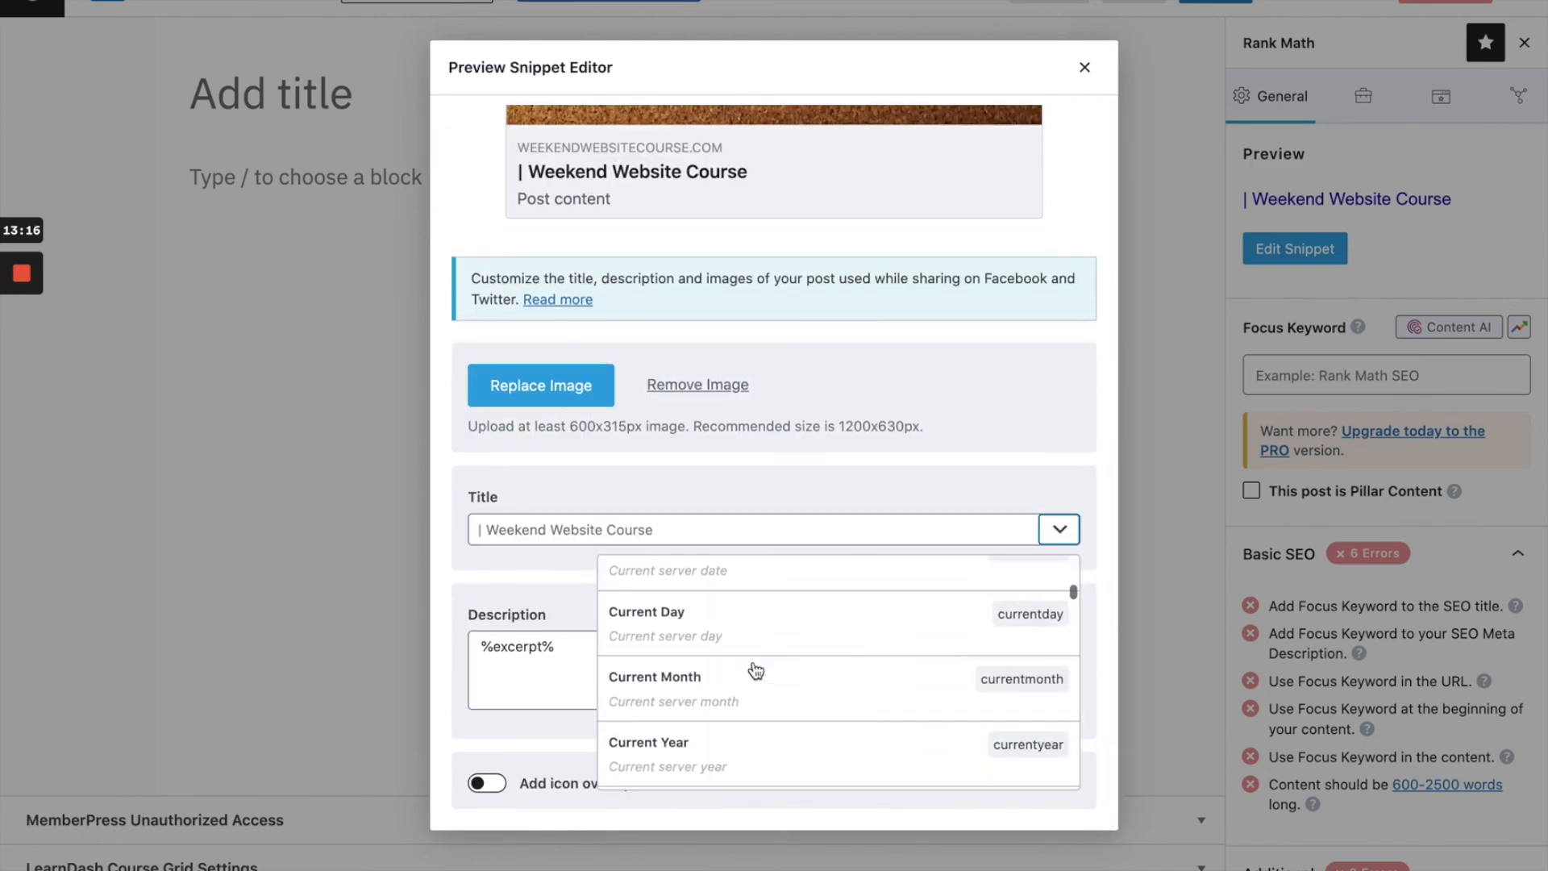
scroll(755, 671, up, 2)
scroll(755, 671, down, 5)
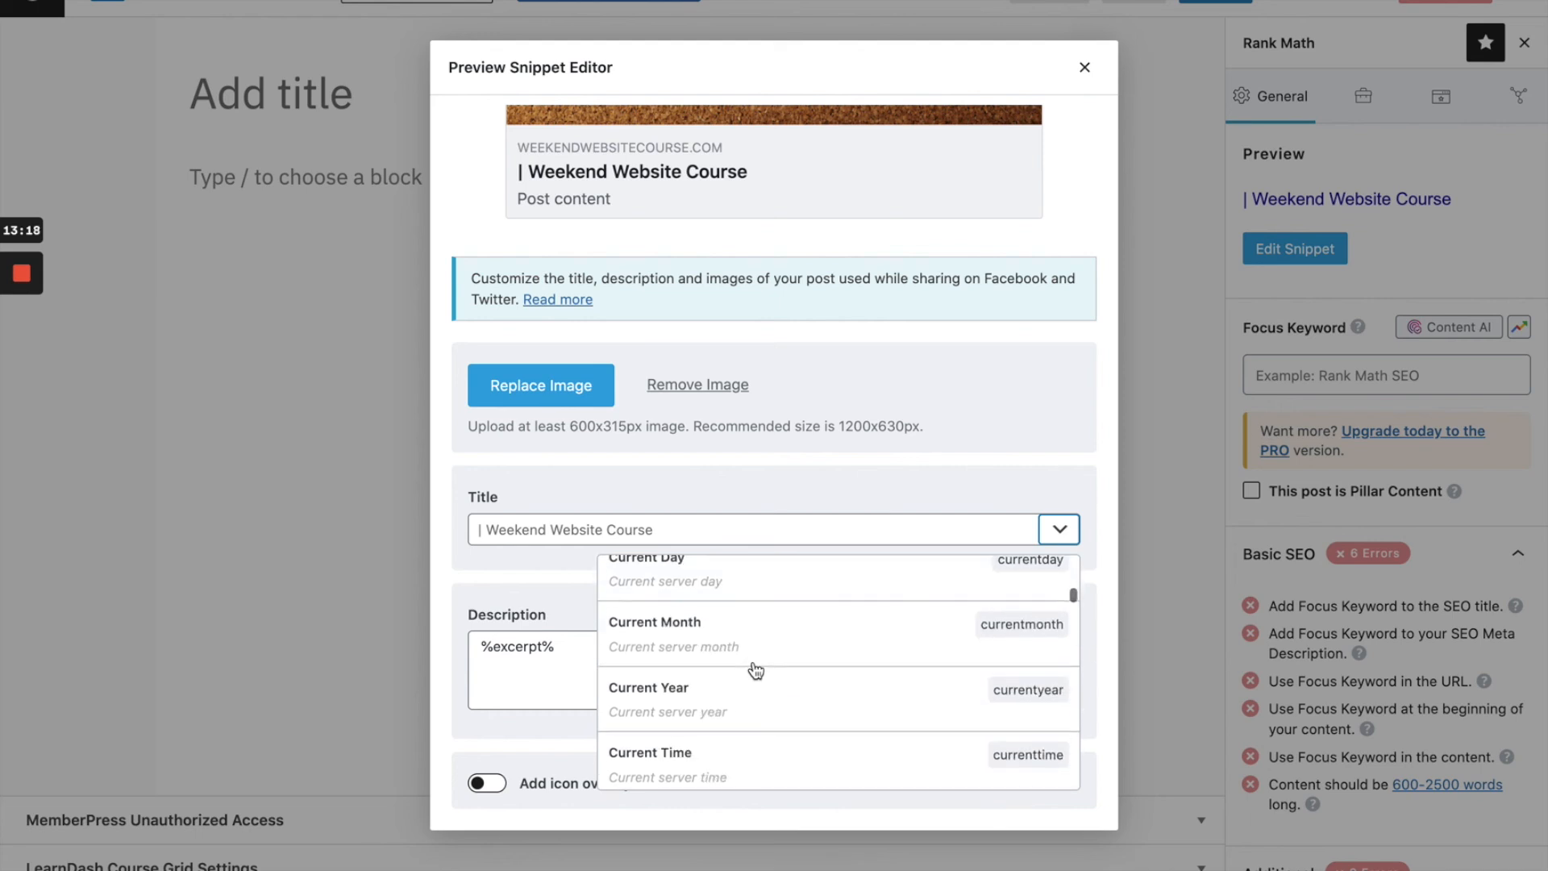
scroll(755, 671, down, 5)
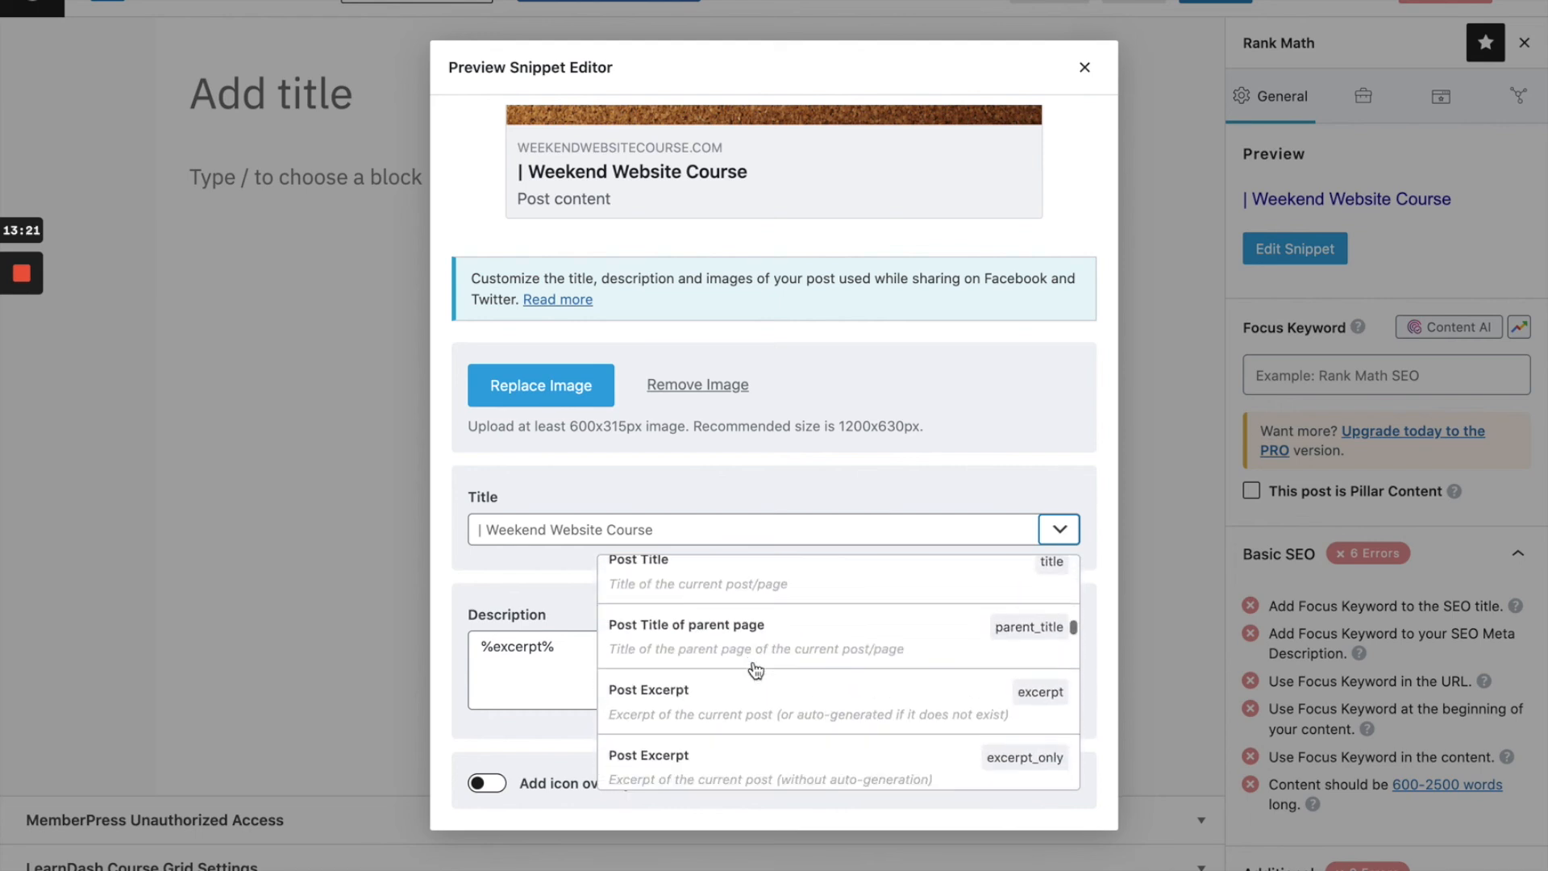
click(714, 587)
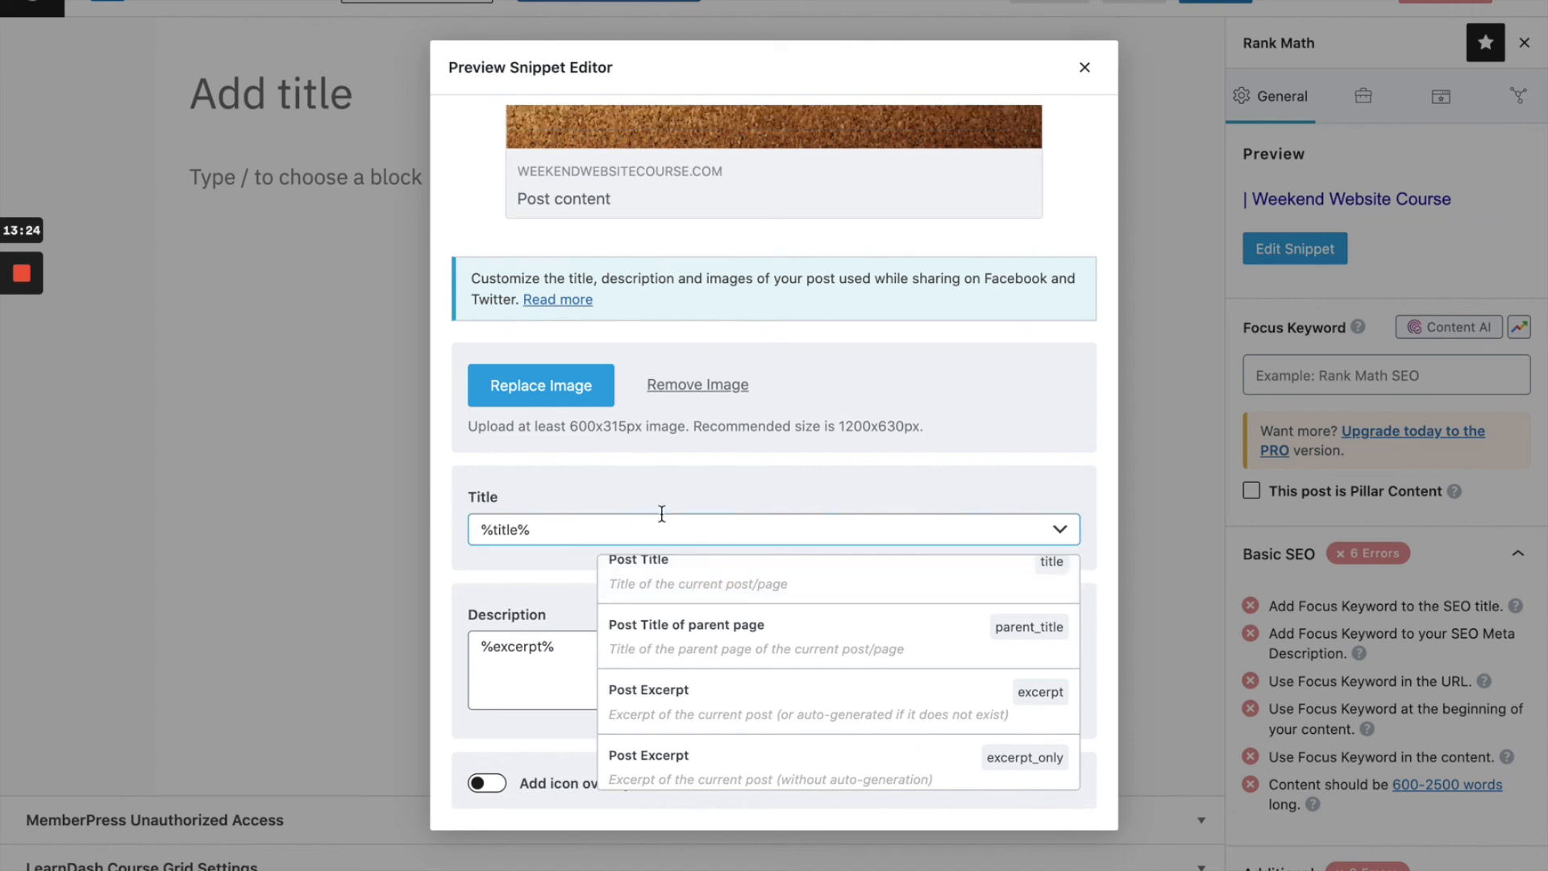
Check the updated social previews and the general title, permalink and description fields, and close the snippet editor
scroll(658, 516, up, 3)
scroll(661, 513, up, 5)
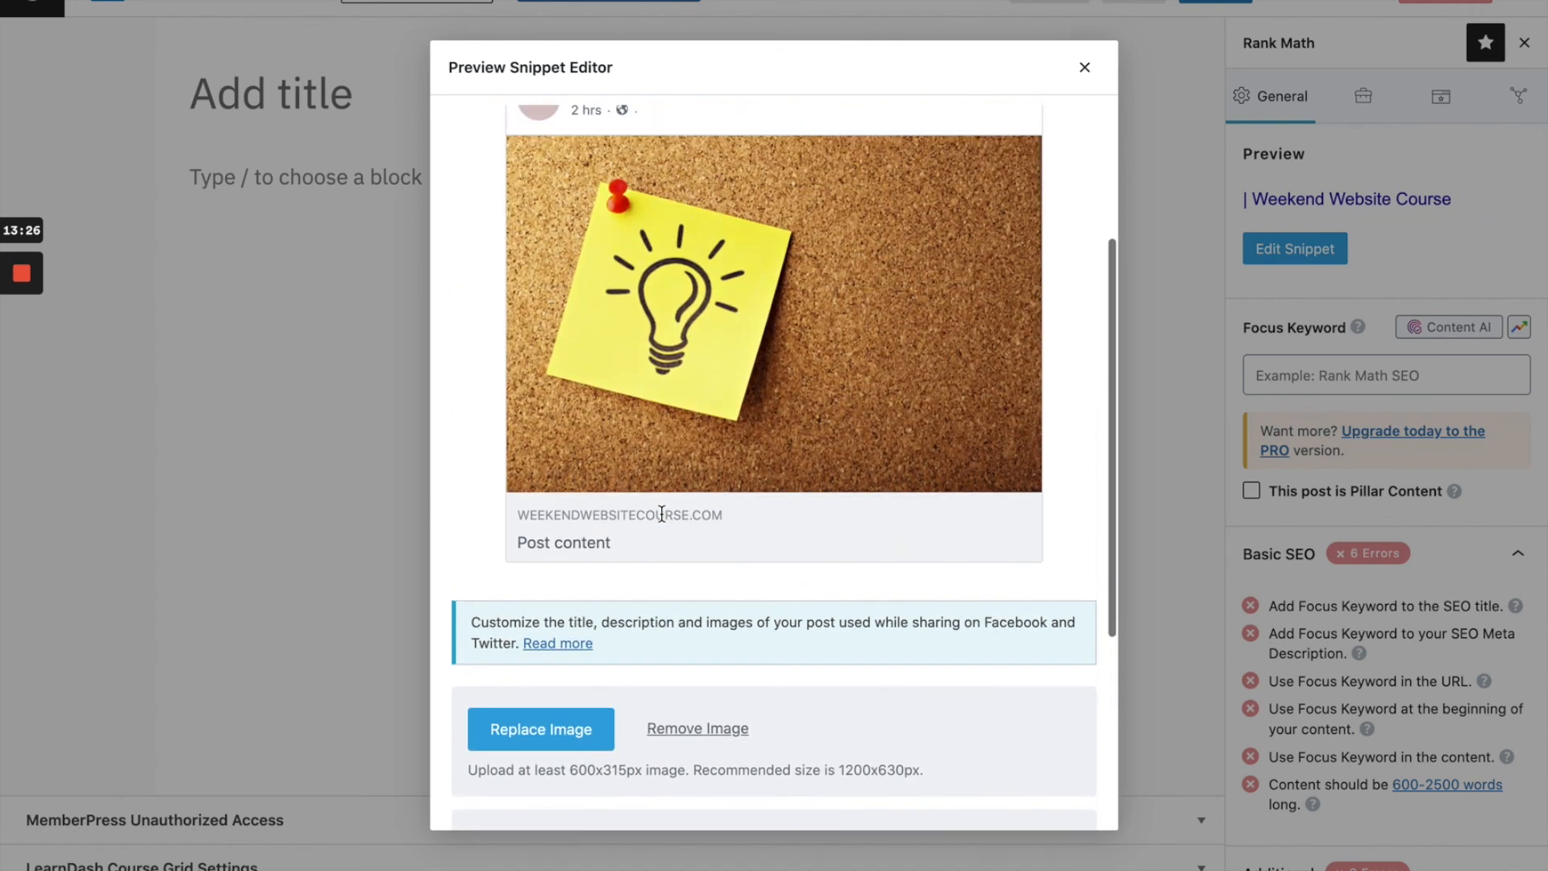
scroll(578, 569, down, 8)
click(575, 568)
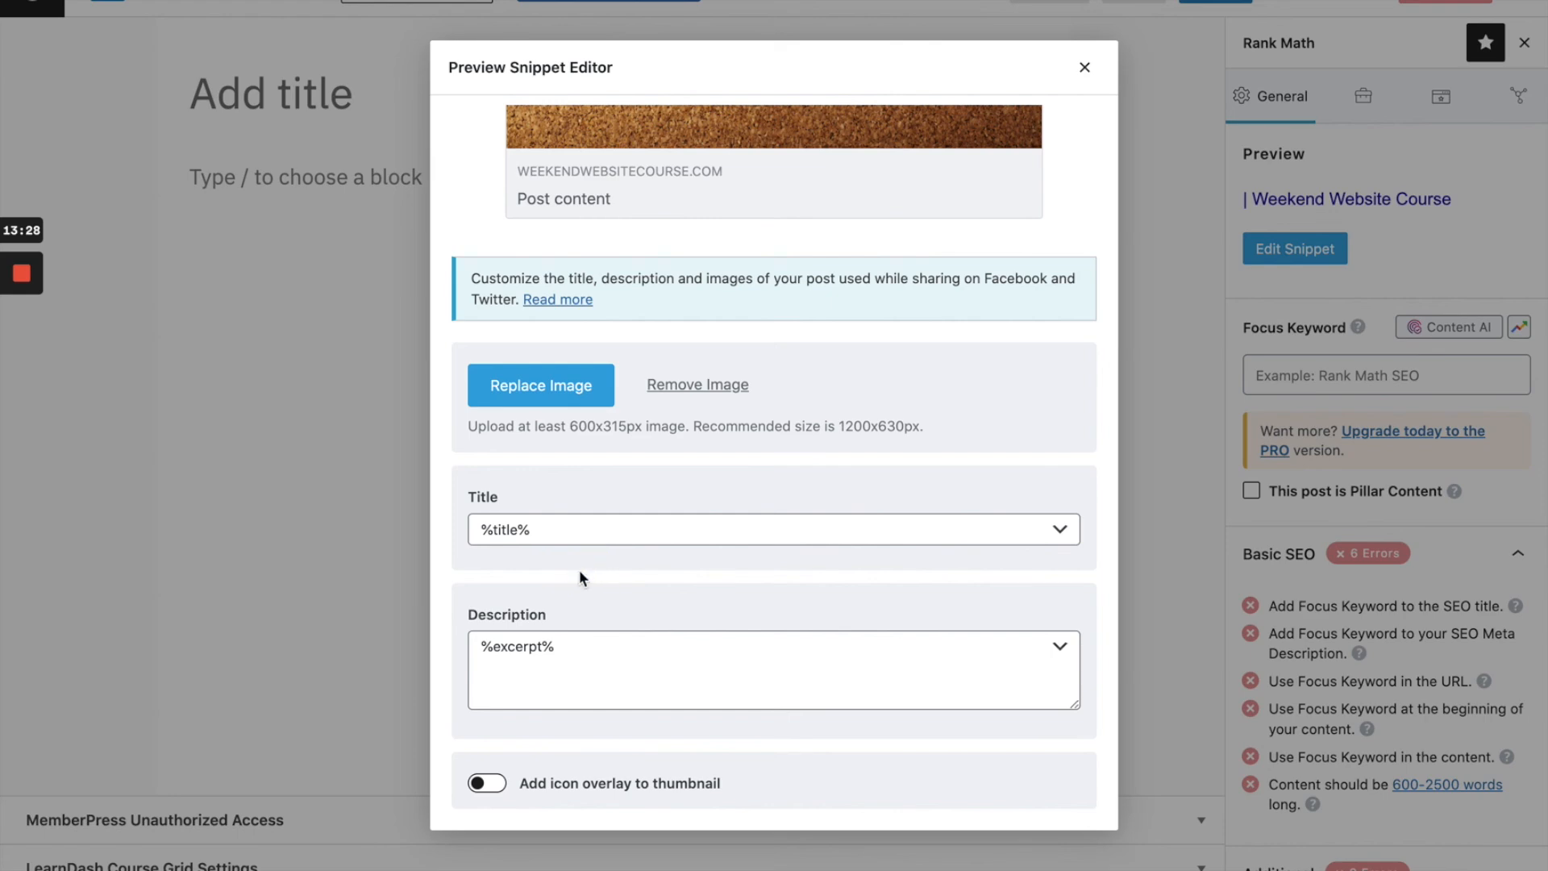
scroll(706, 570, up, 10)
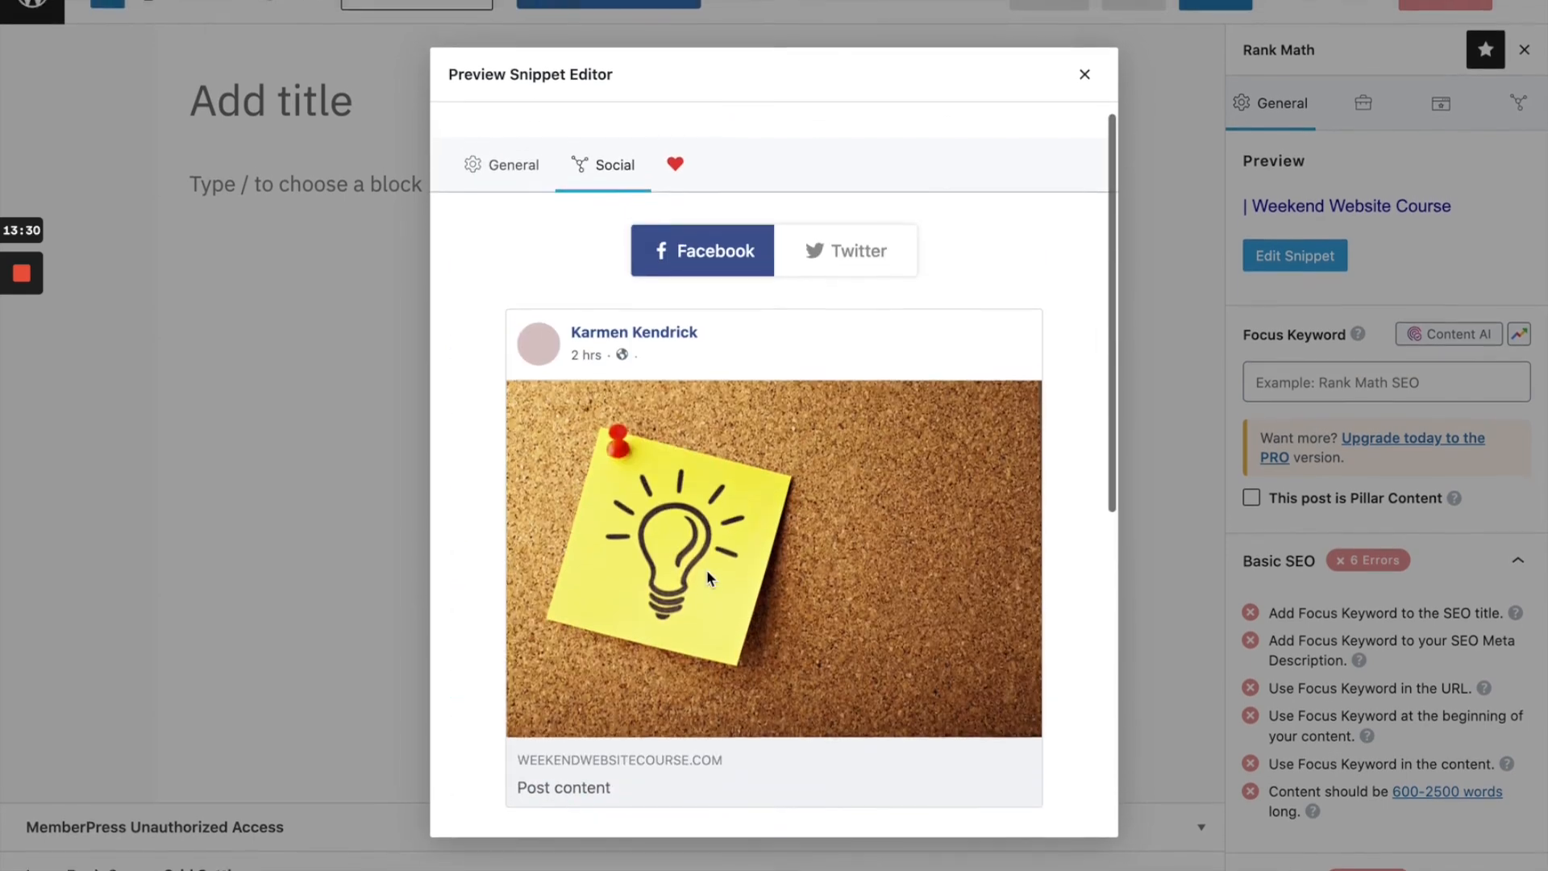
click(838, 243)
click(503, 158)
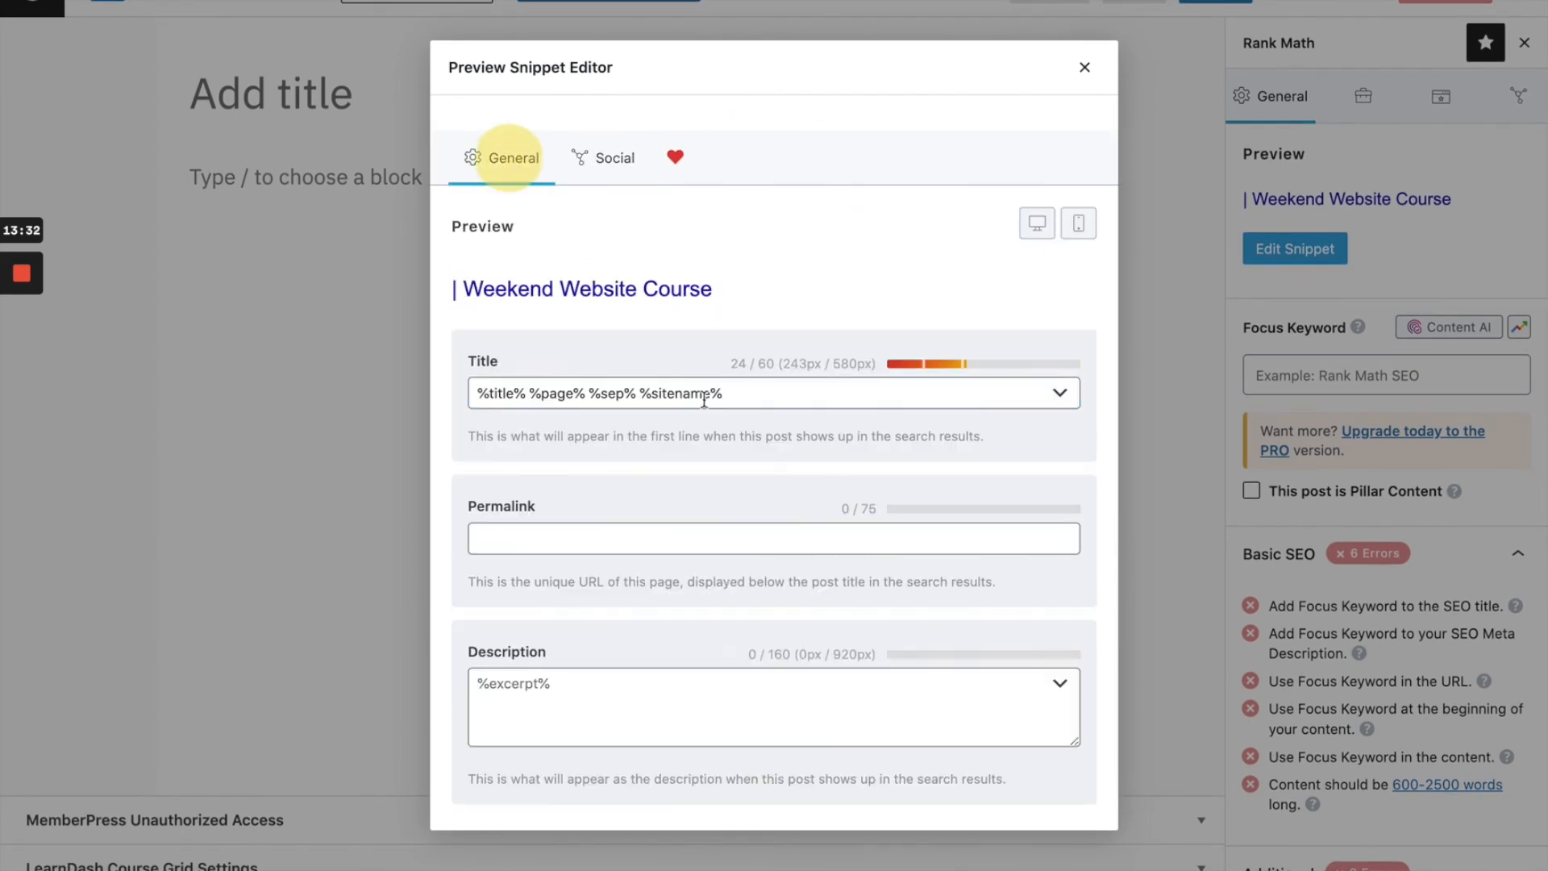
click(835, 540)
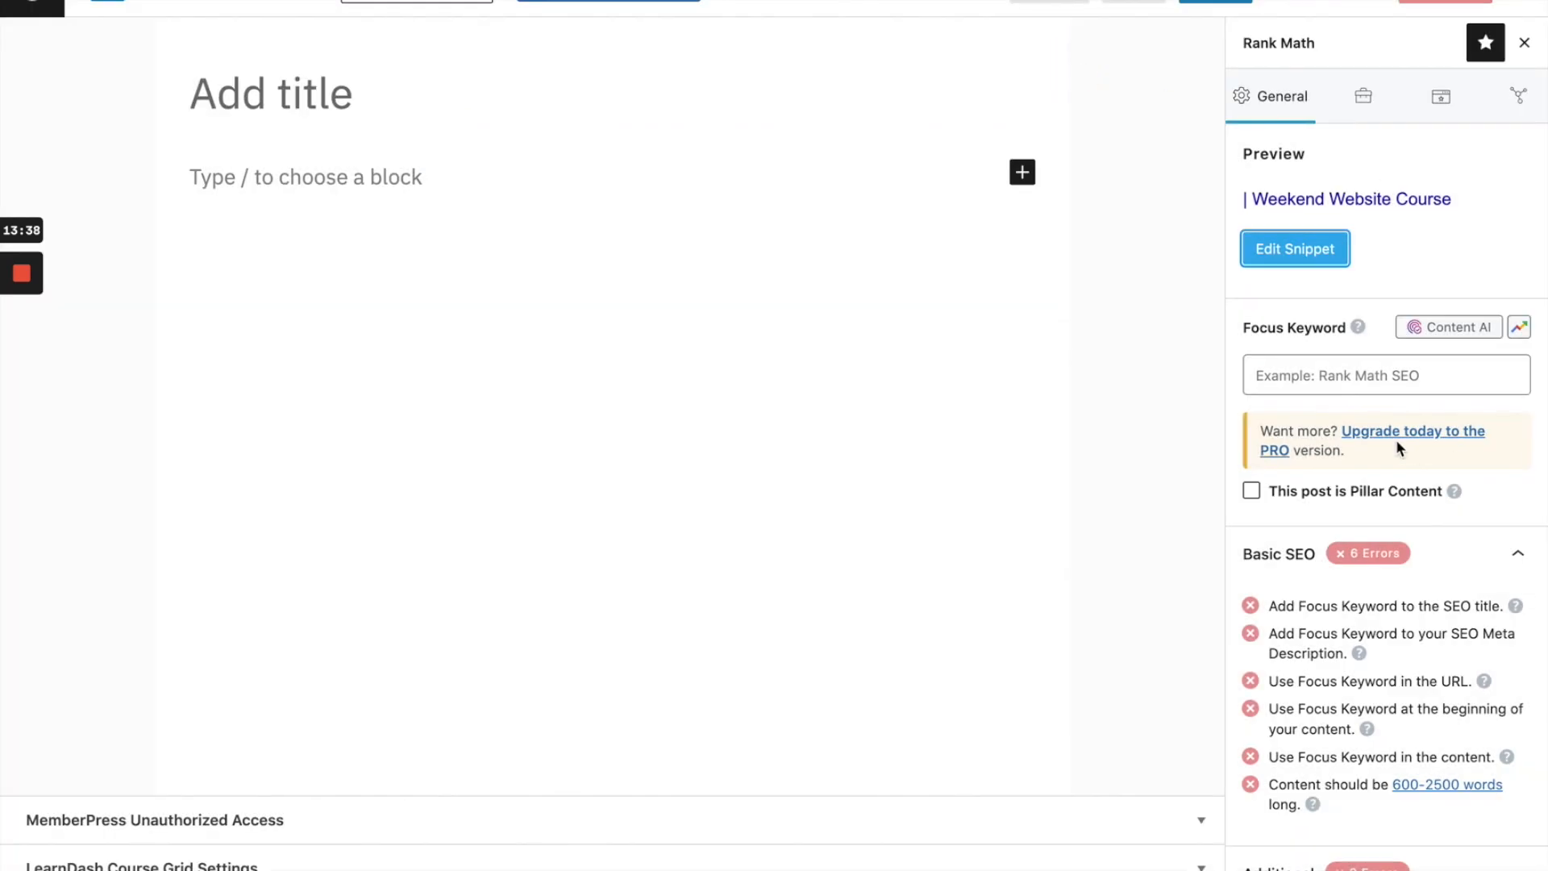
Examine the Focus Keyword field and the Basic SEO, Additional, Title Readability and Content Readability checks for the post
scroll(1396, 440, down, 3)
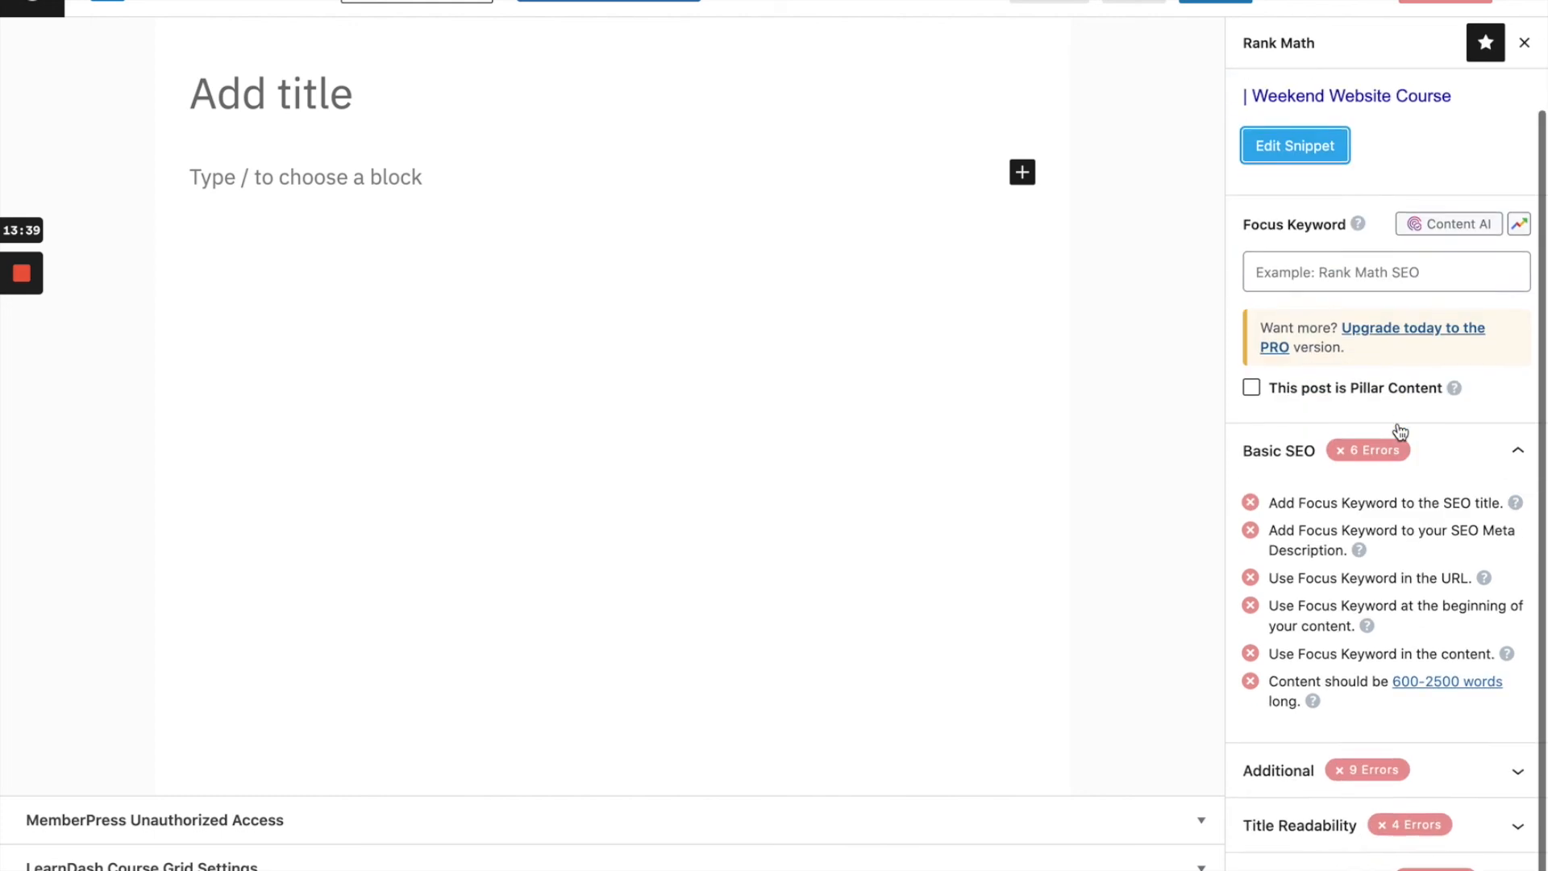
click(1369, 256)
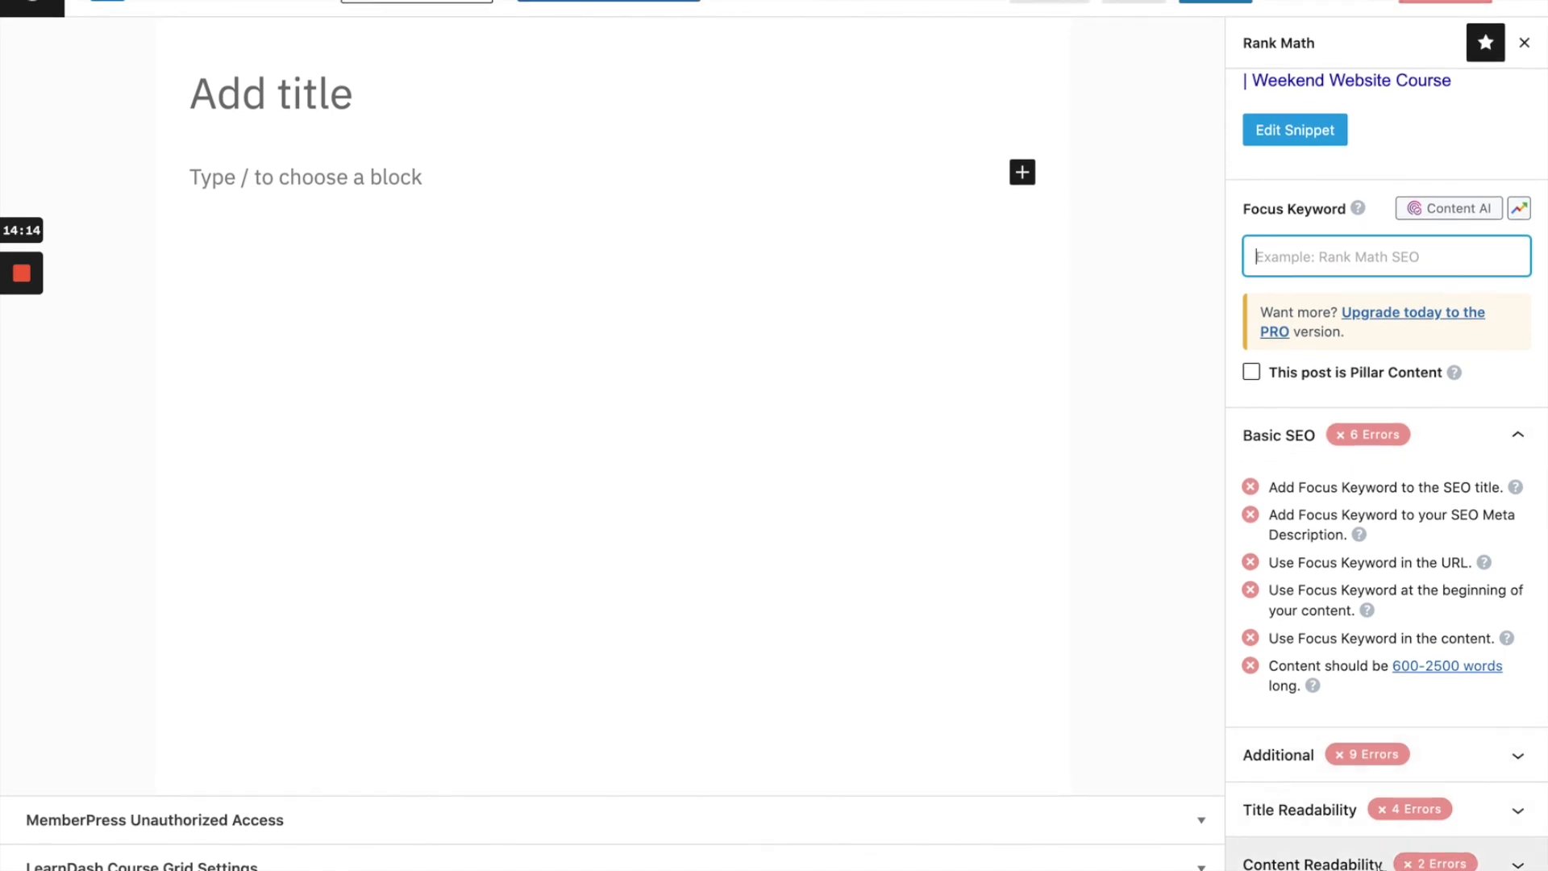
click(1506, 756)
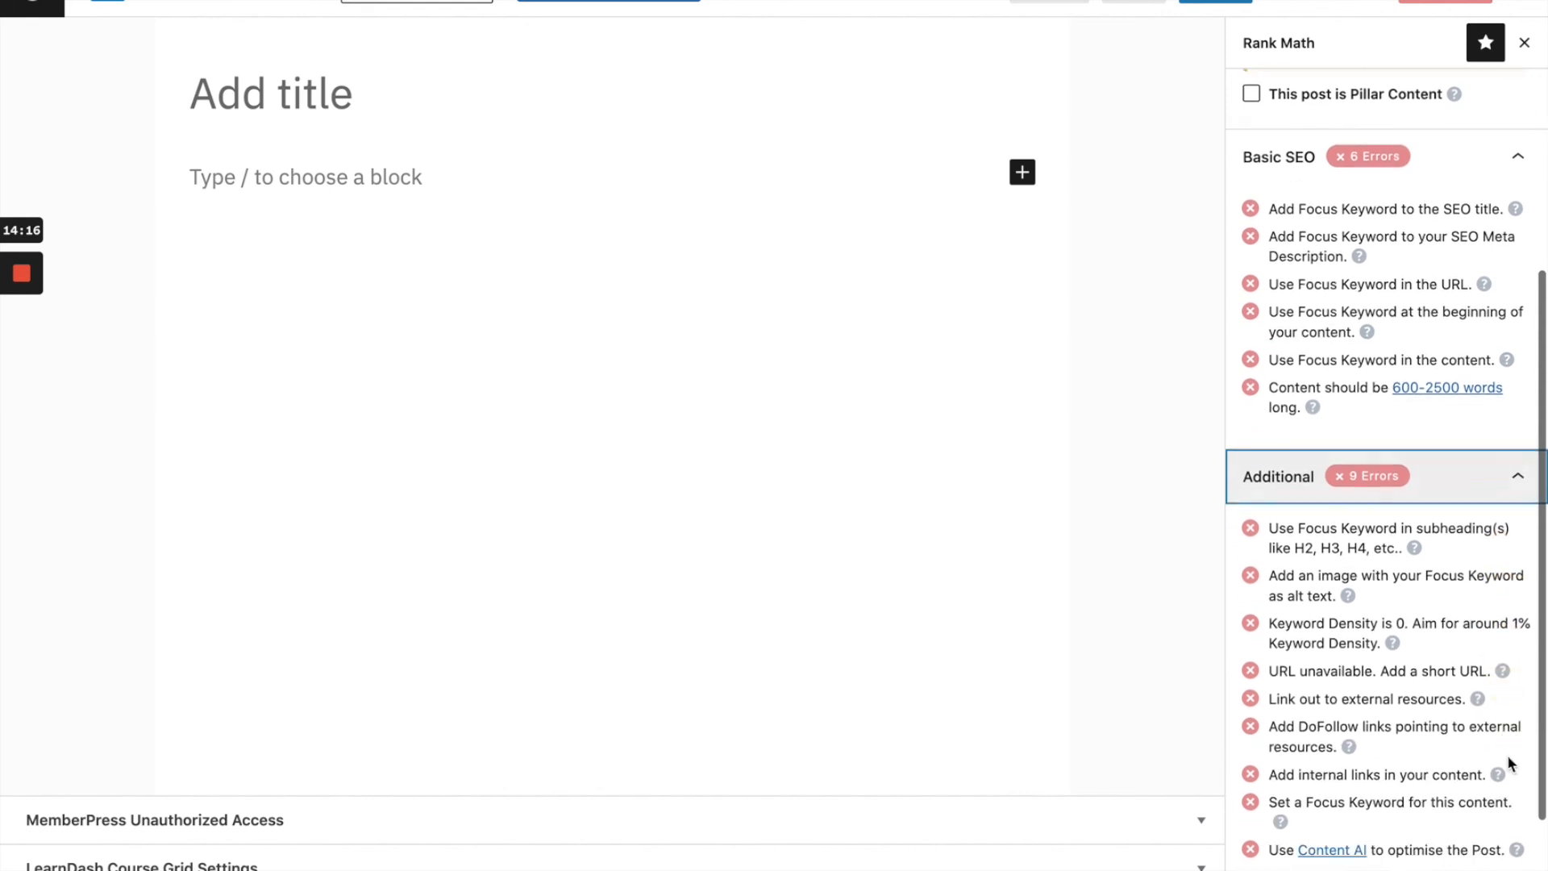
click(1513, 806)
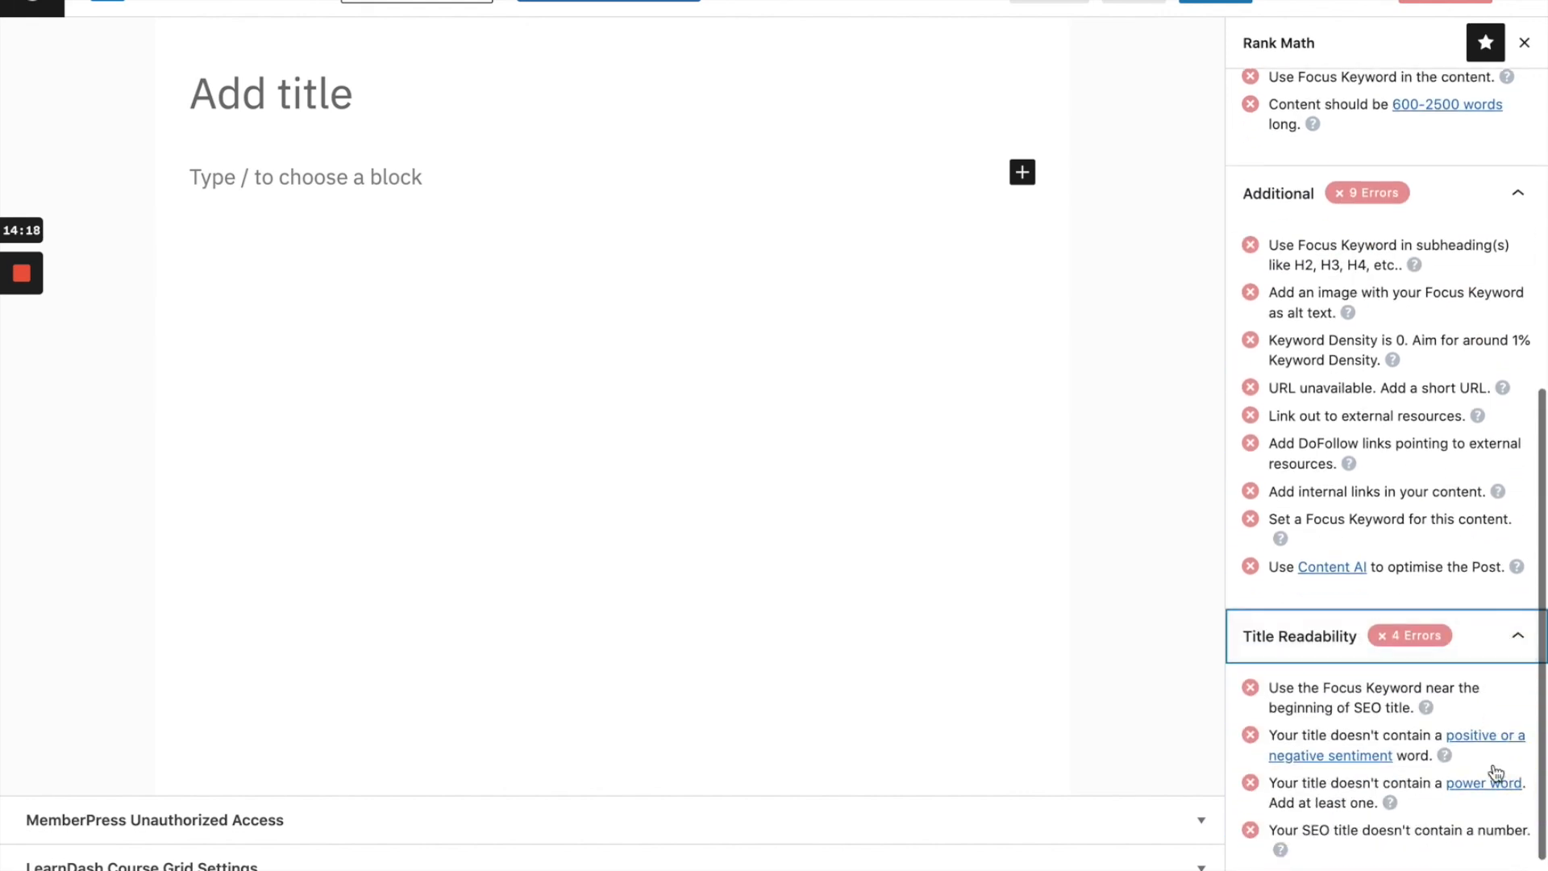
click(1507, 861)
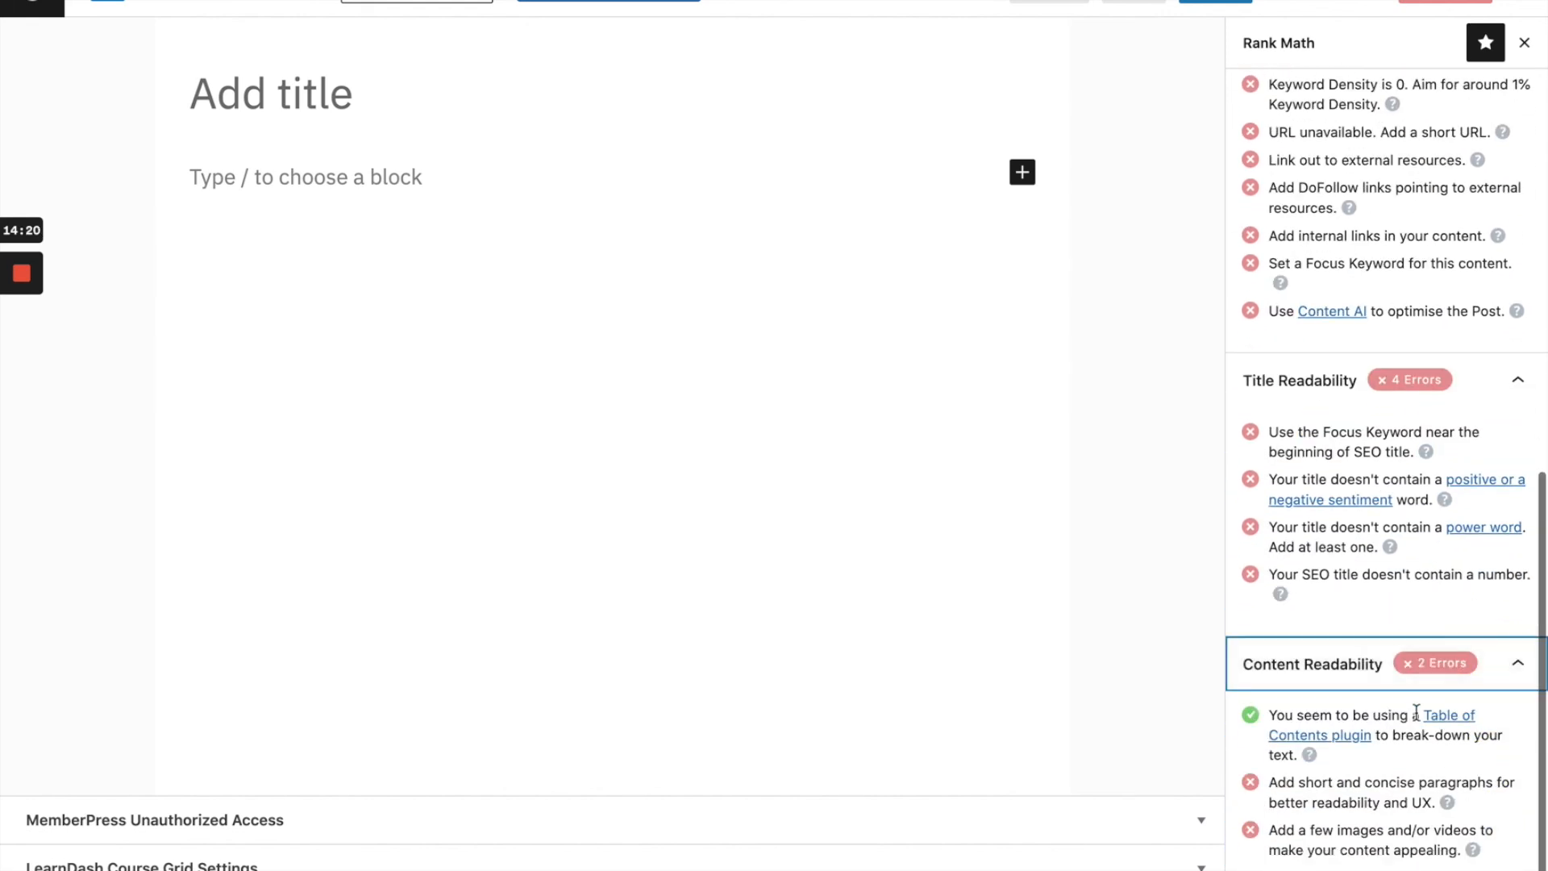
scroll(1378, 298, up, 7)
scroll(1375, 305, up, 5)
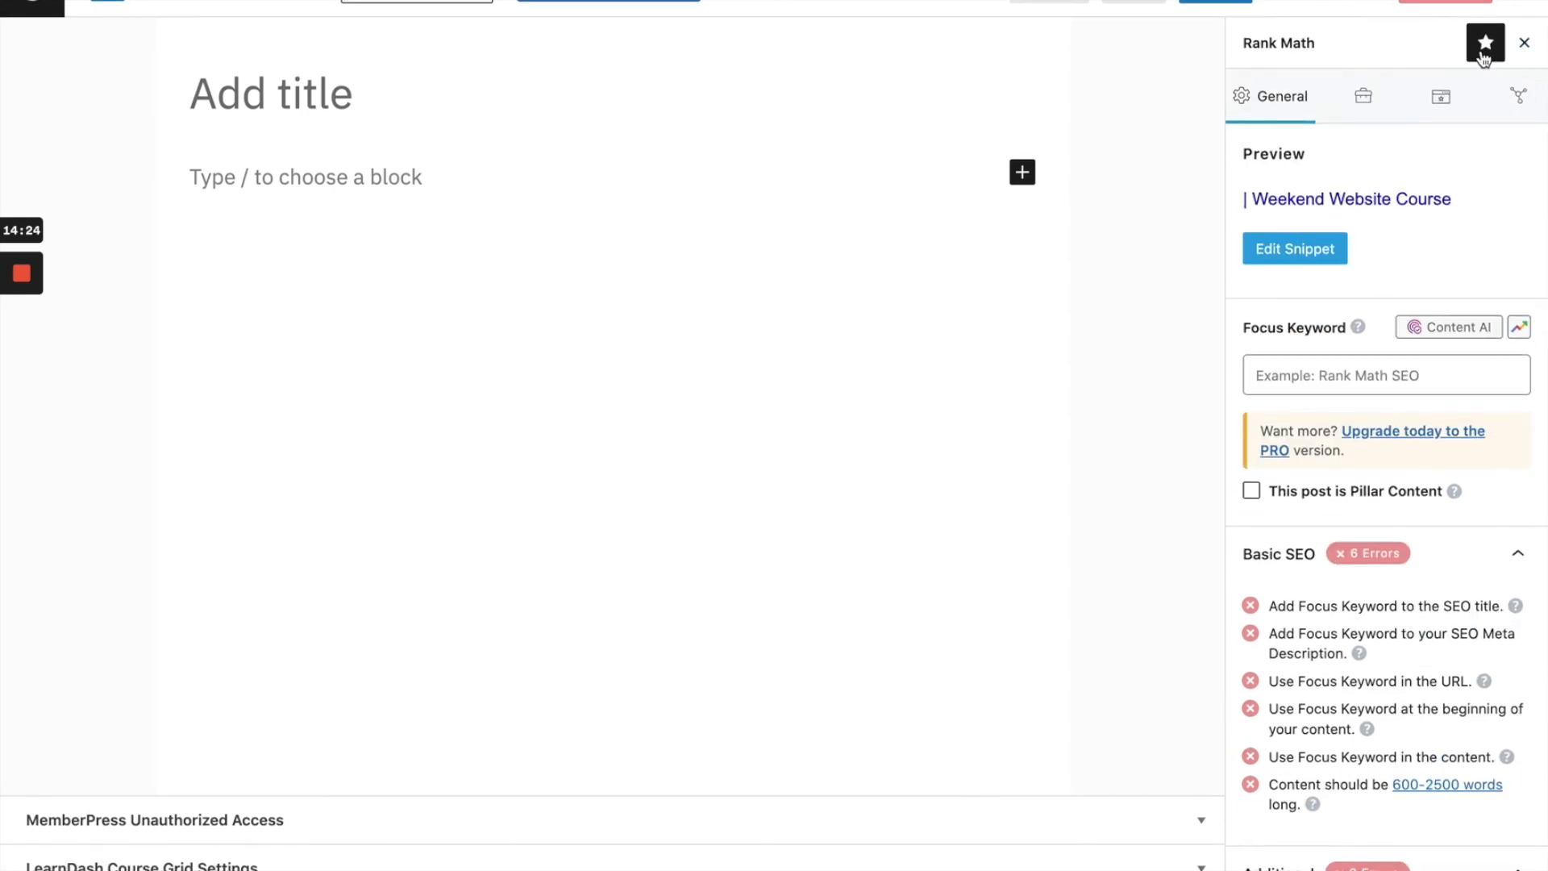
Close the Rank Math settings and examine the standard post settings, including permalink, categories, tags, featured image and excerpt
click(1524, 44)
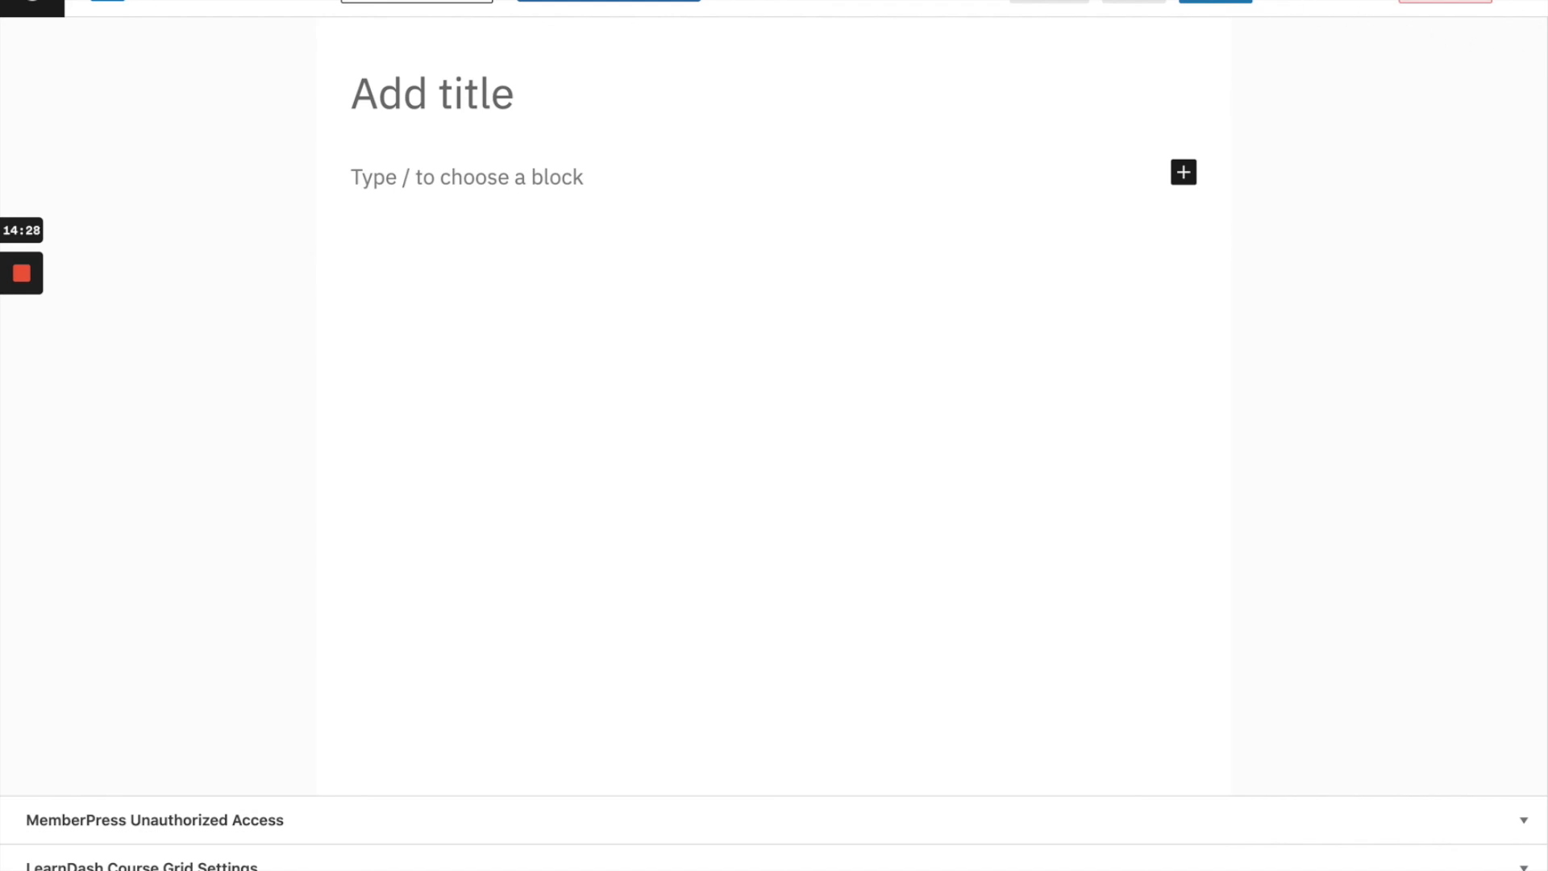
click(1289, 5)
click(261, 97)
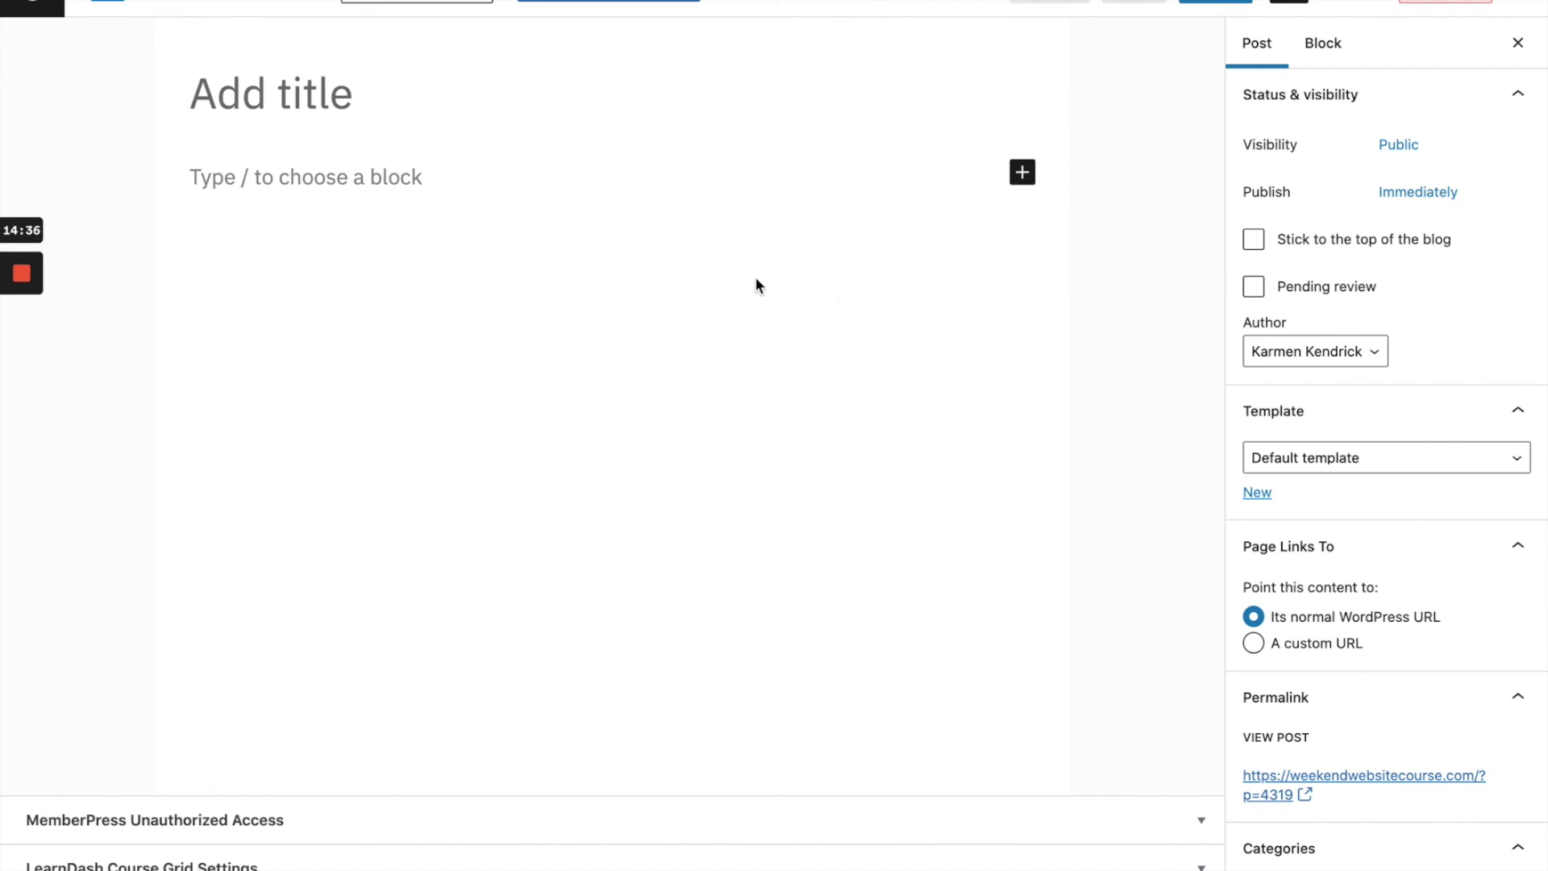
scroll(1389, 257, down, 1)
scroll(1389, 257, down, 10)
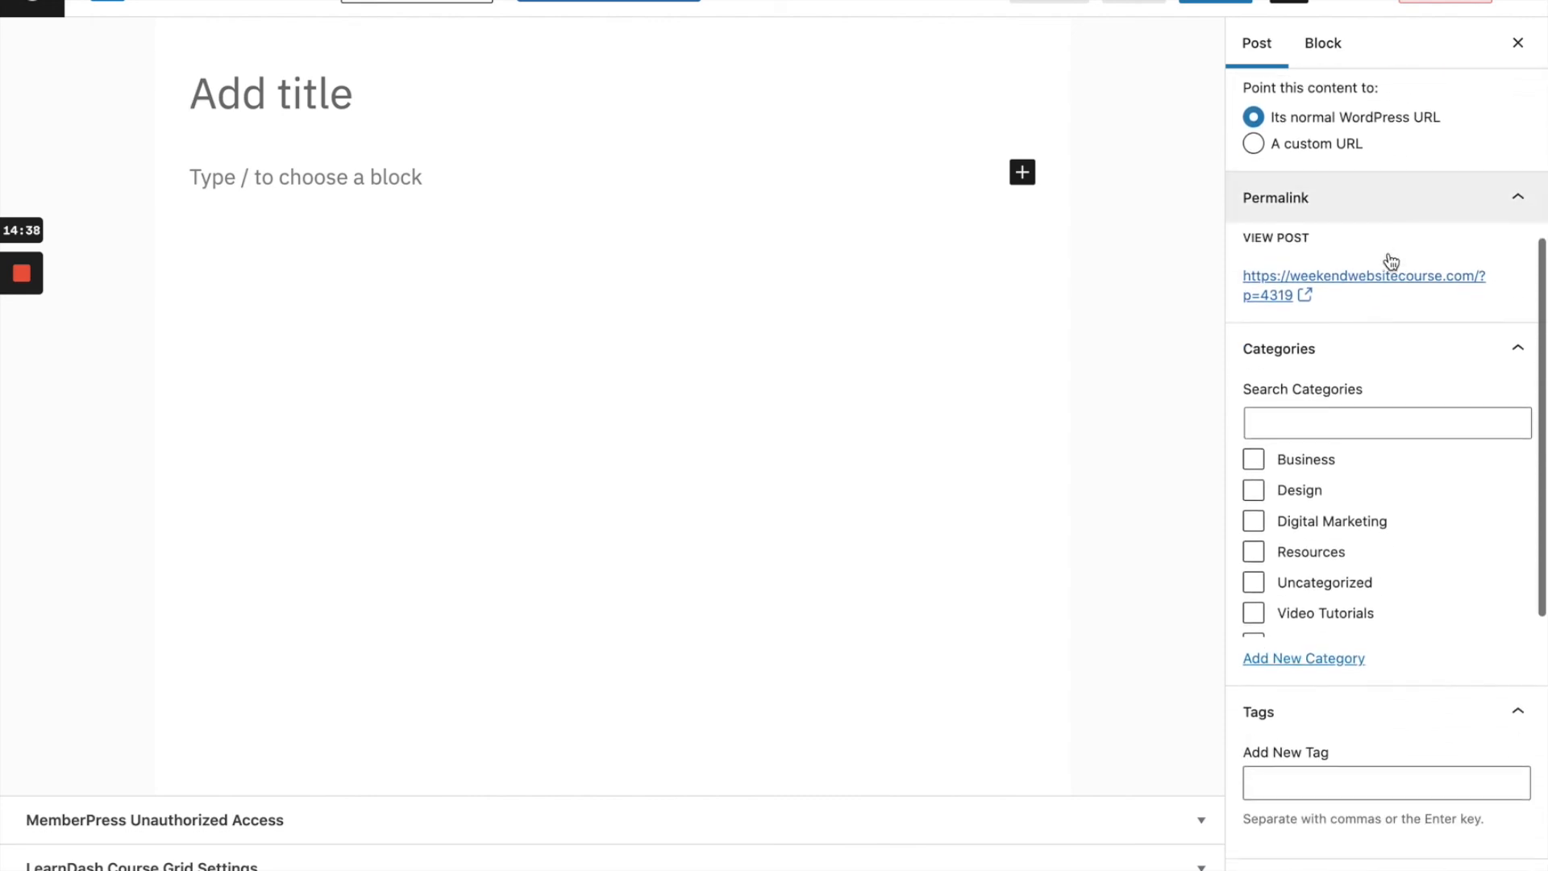
click(1279, 786)
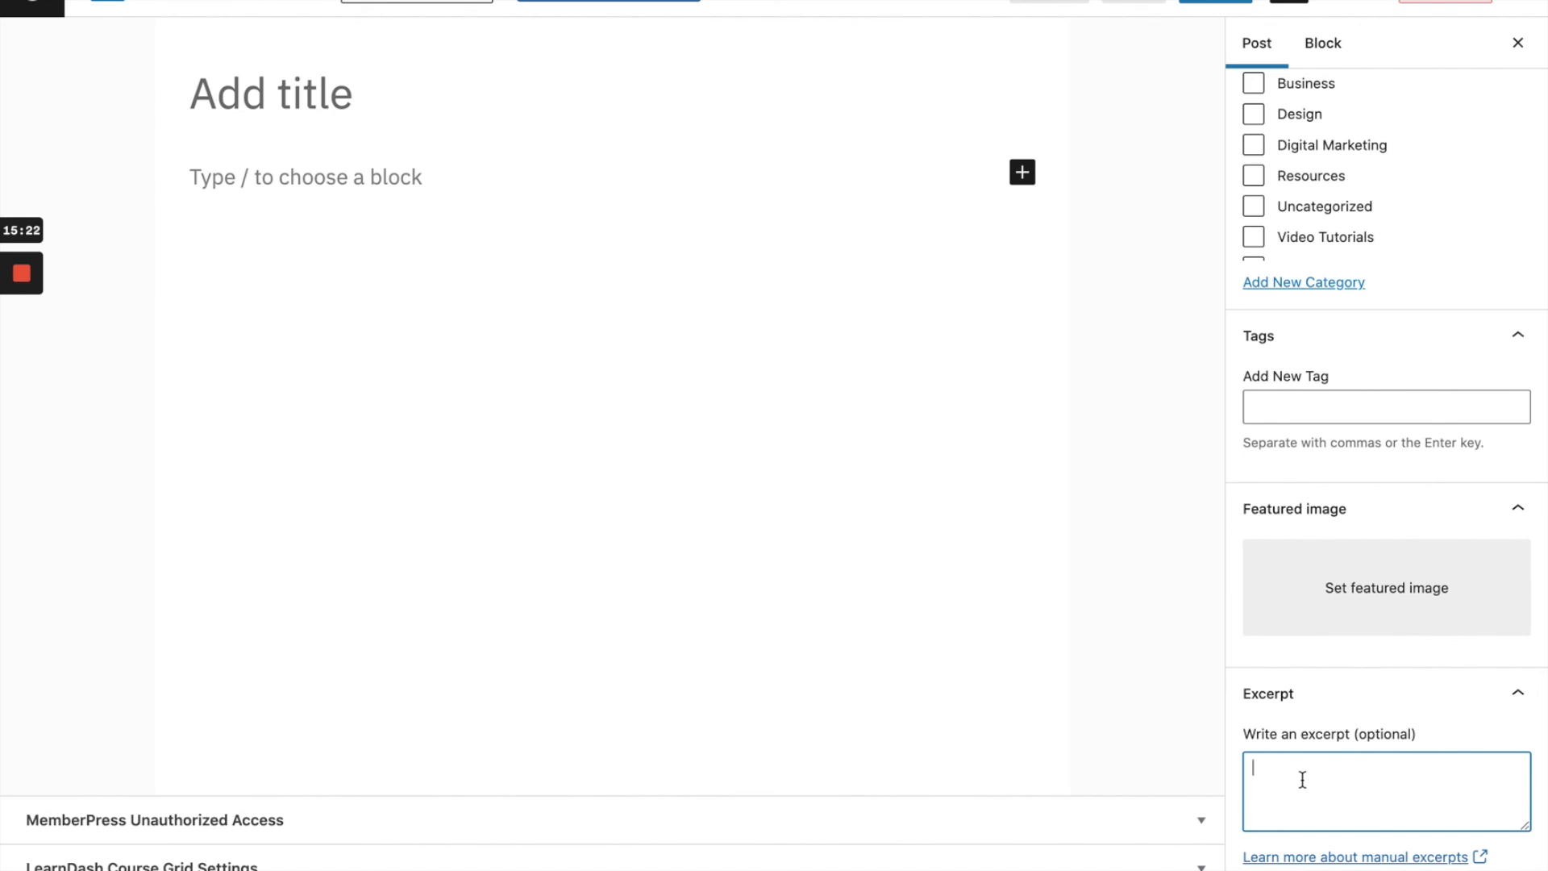
mouse_move(17, 284)
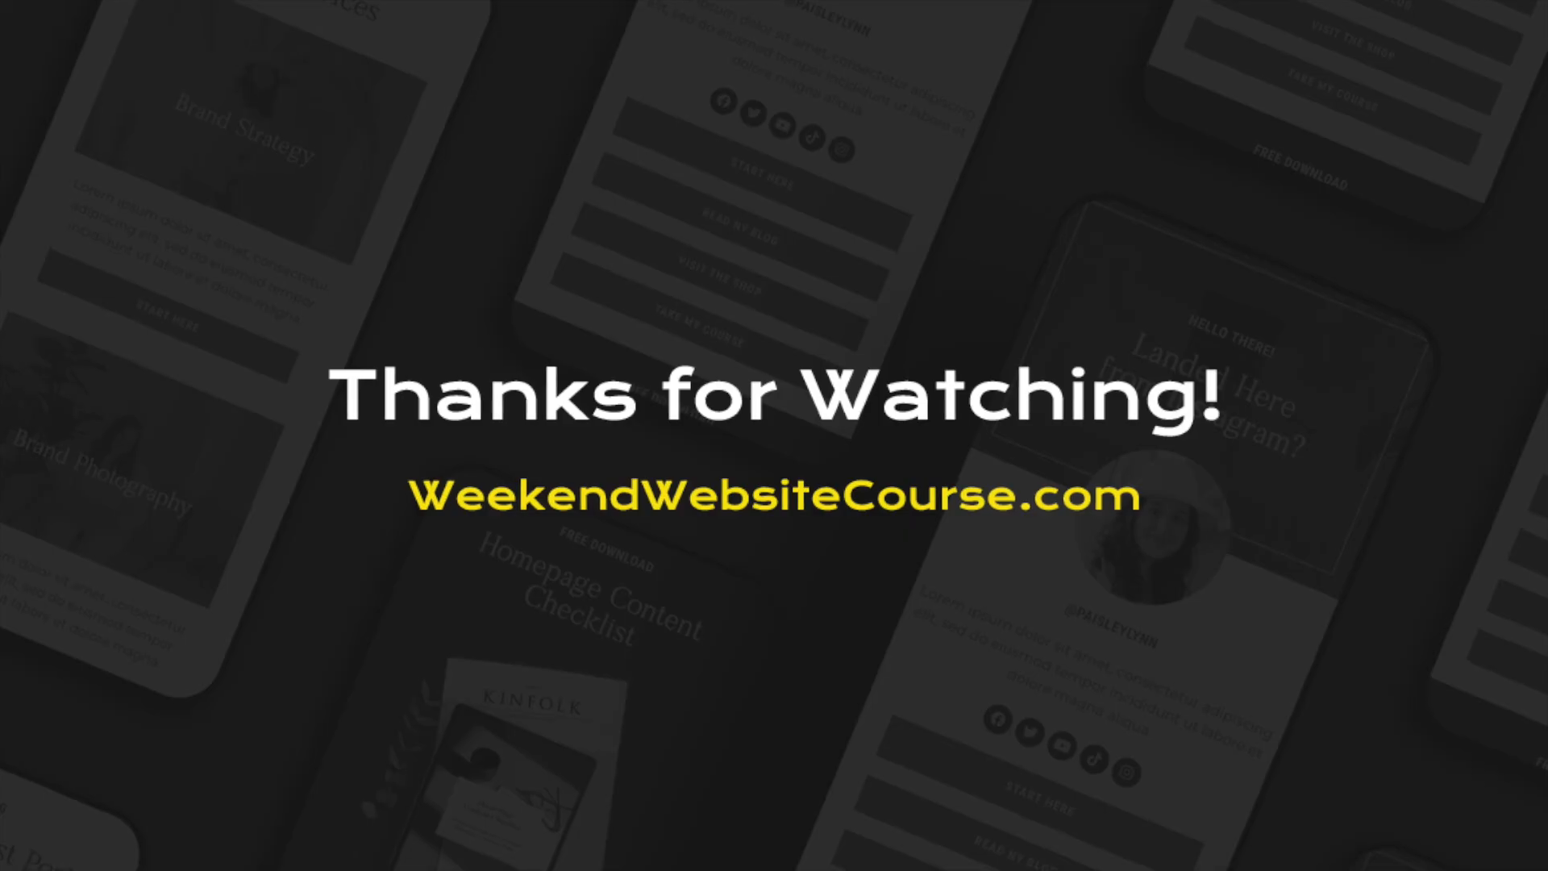